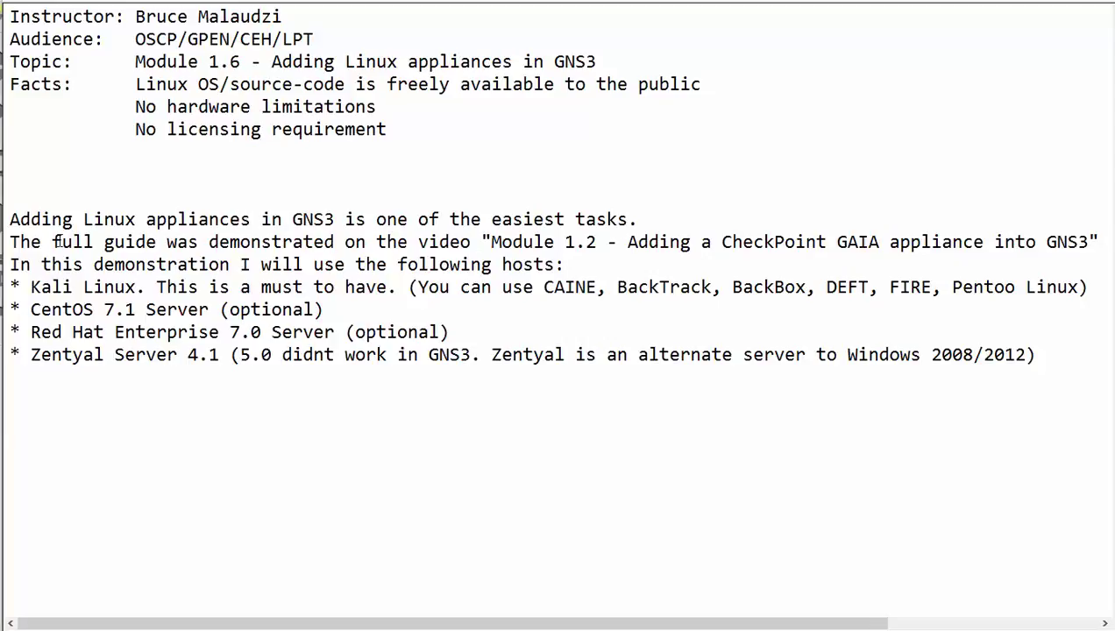
Highlight the full Module 1.2 video title on the guide line, then 'following hosts:' below it
drag(62, 243, 817, 246)
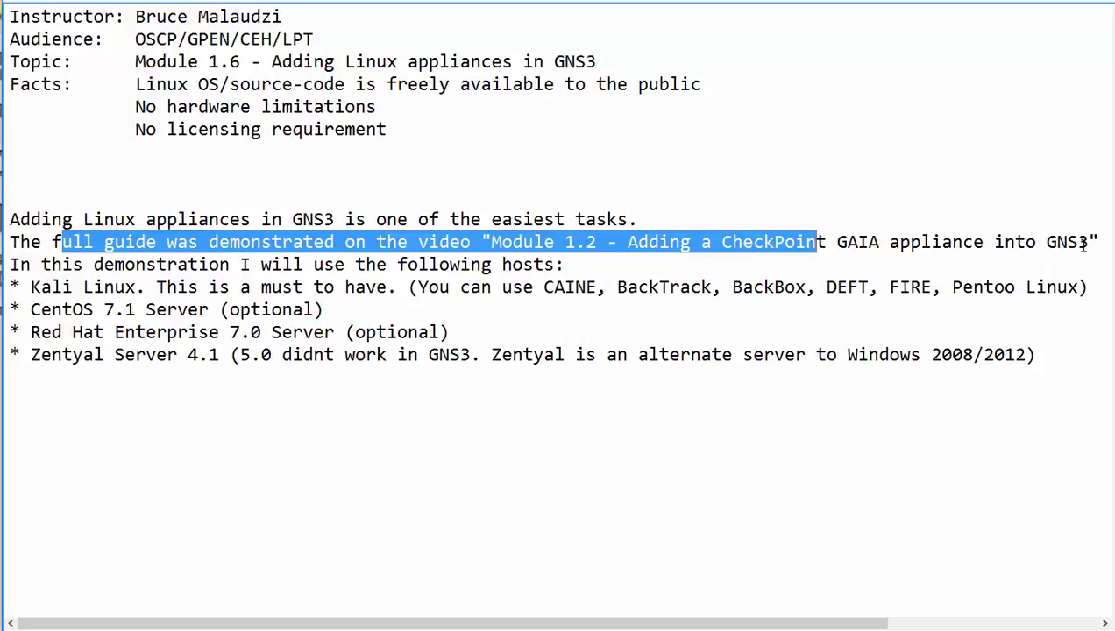
drag(1089, 243, 629, 251)
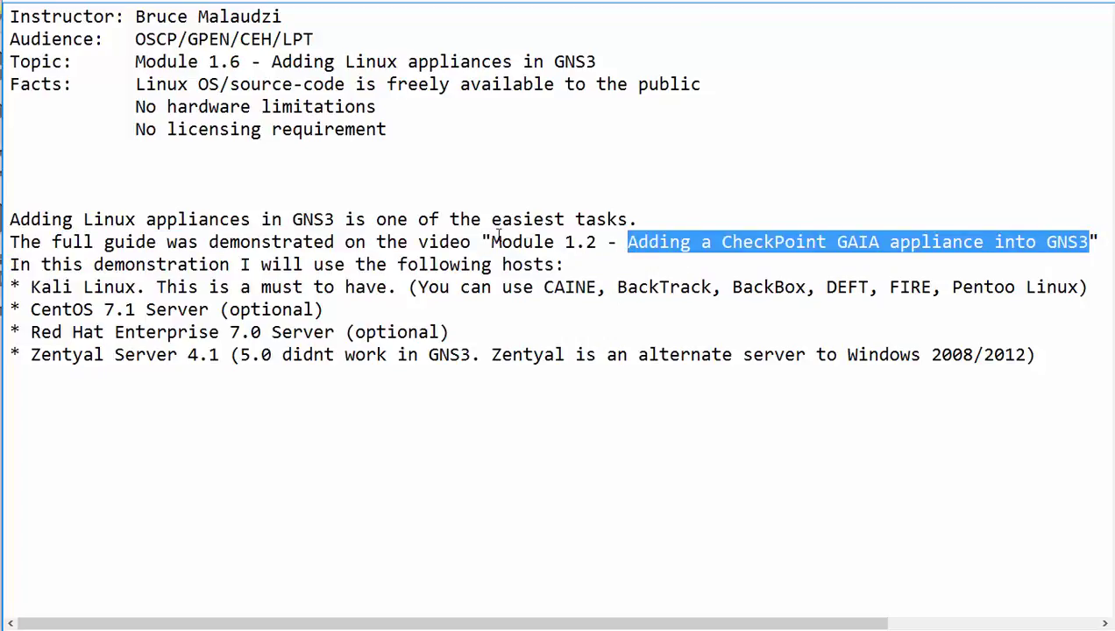
drag(491, 242, 1086, 242)
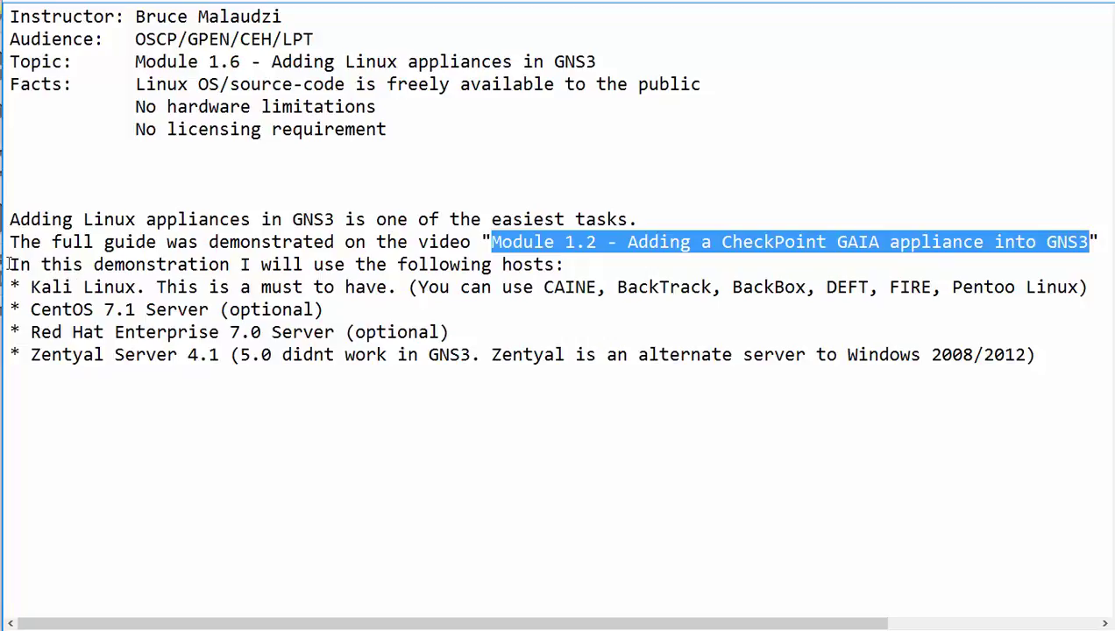
drag(563, 267, 388, 266)
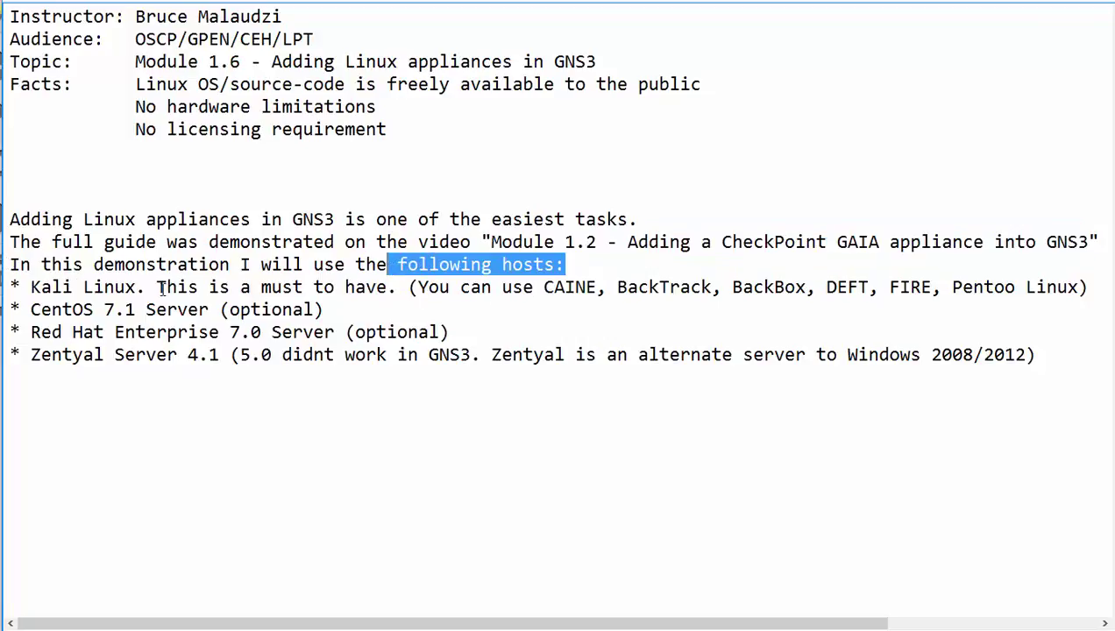
Highlight 'Kali Linux' in the first host entry, then the alternative 'CAINE'
drag(27, 286, 140, 298)
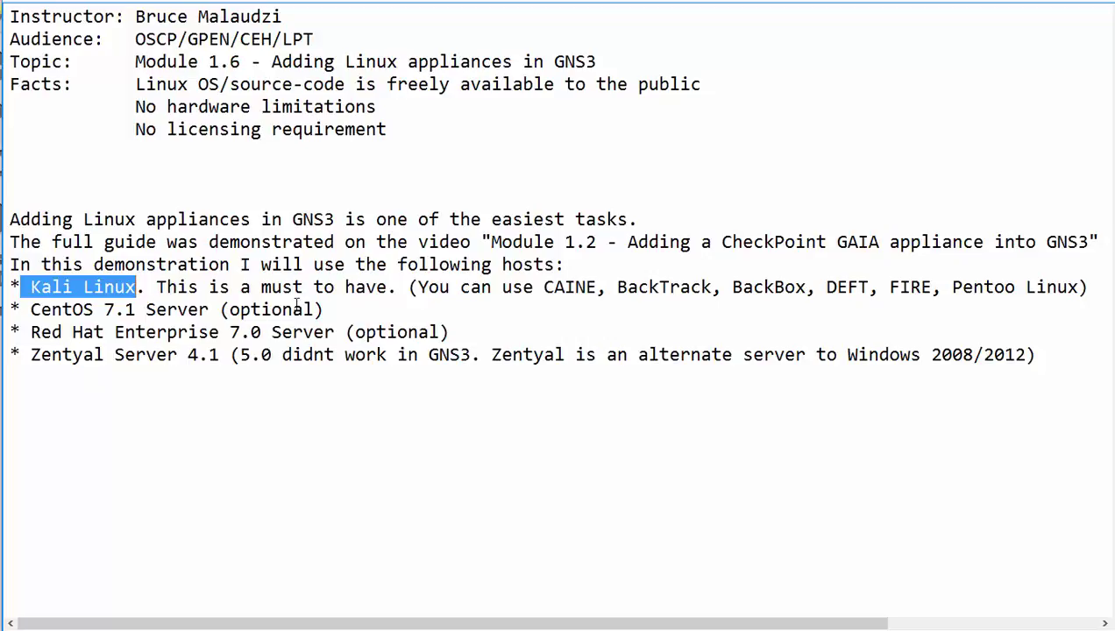
drag(543, 287, 895, 301)
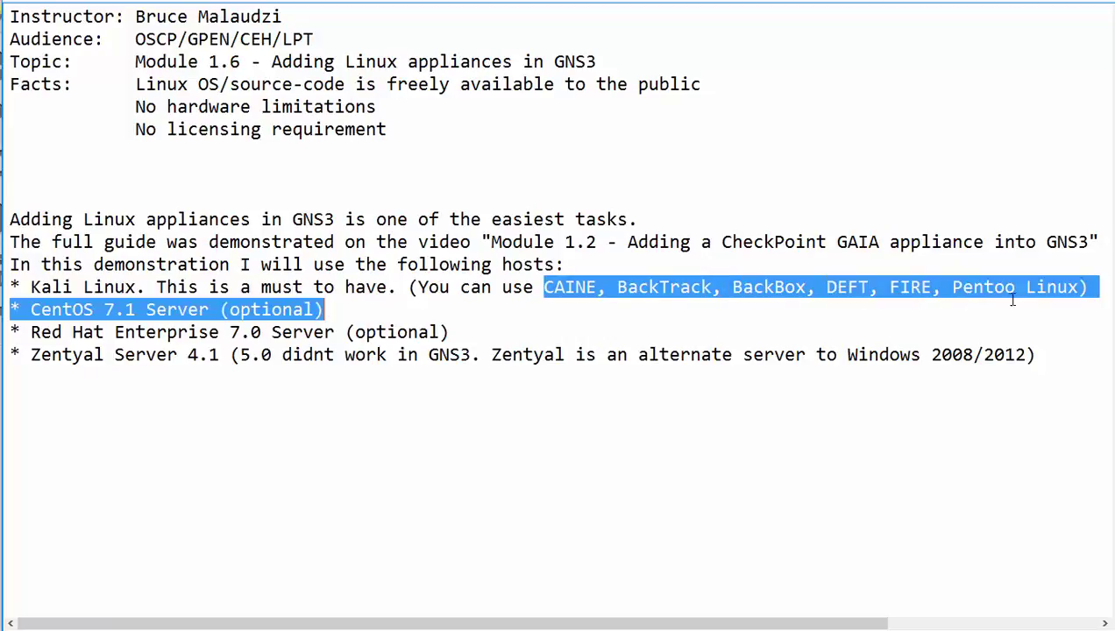
click(659, 287)
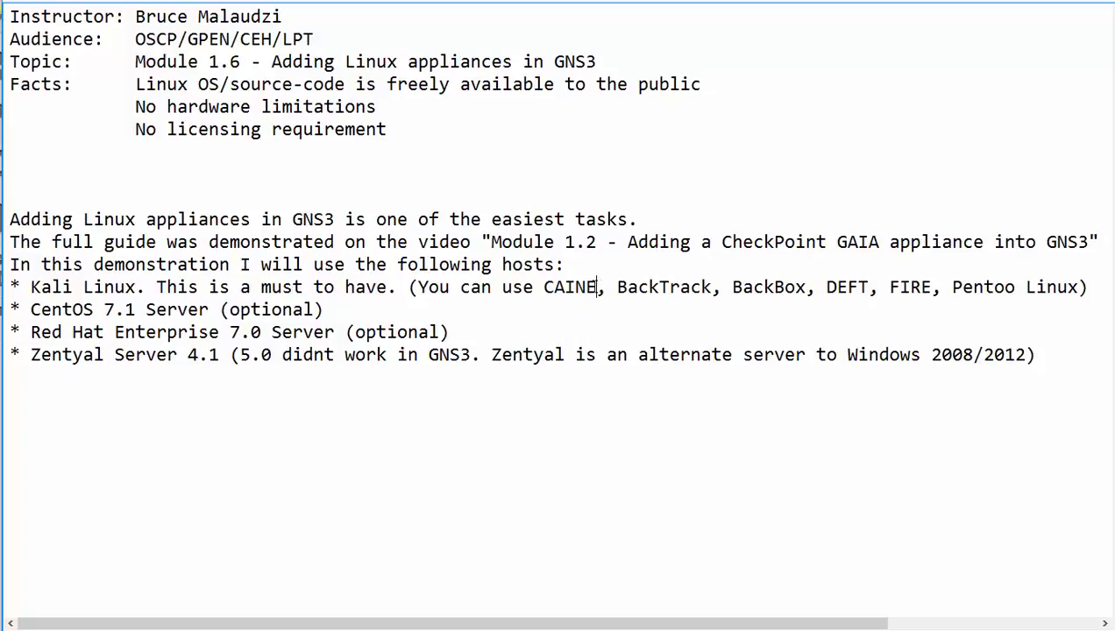
drag(597, 287, 542, 287)
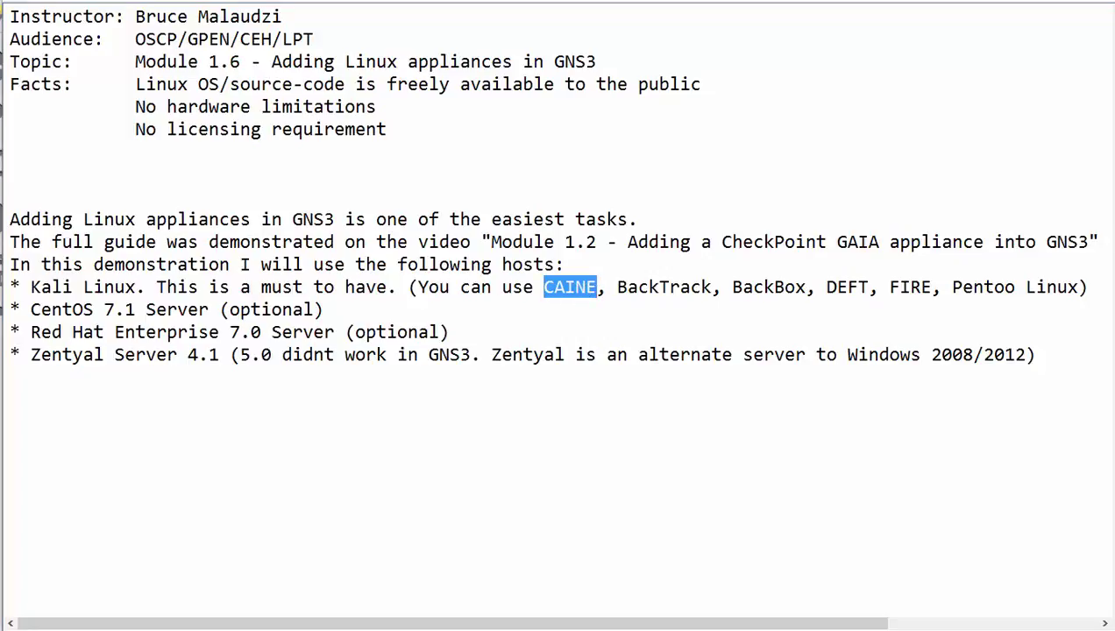
Highlight BackTrack, BackBox, DEFT, FIRE and Pentoo Linux one at a time, then 'CentOS 7.1'
drag(717, 288, 617, 287)
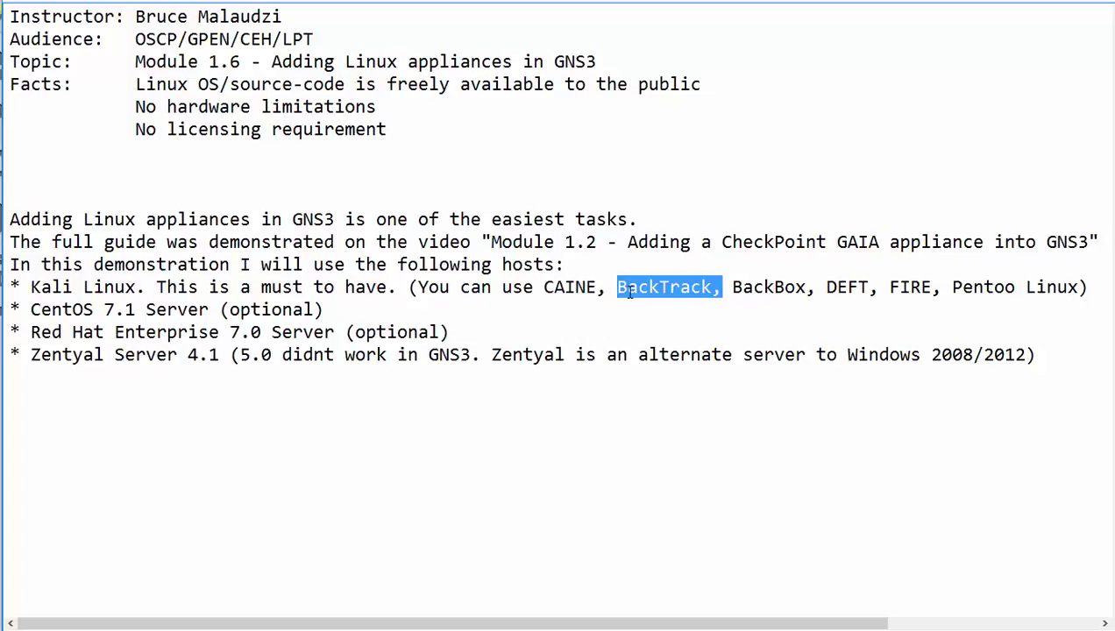
drag(805, 288, 731, 287)
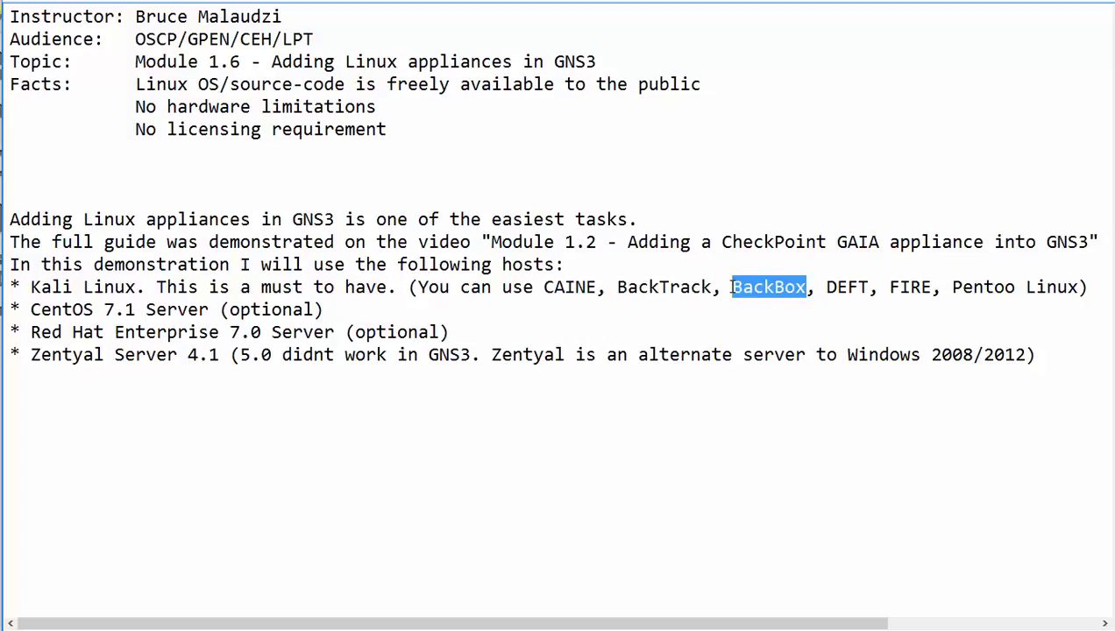
drag(869, 288, 827, 287)
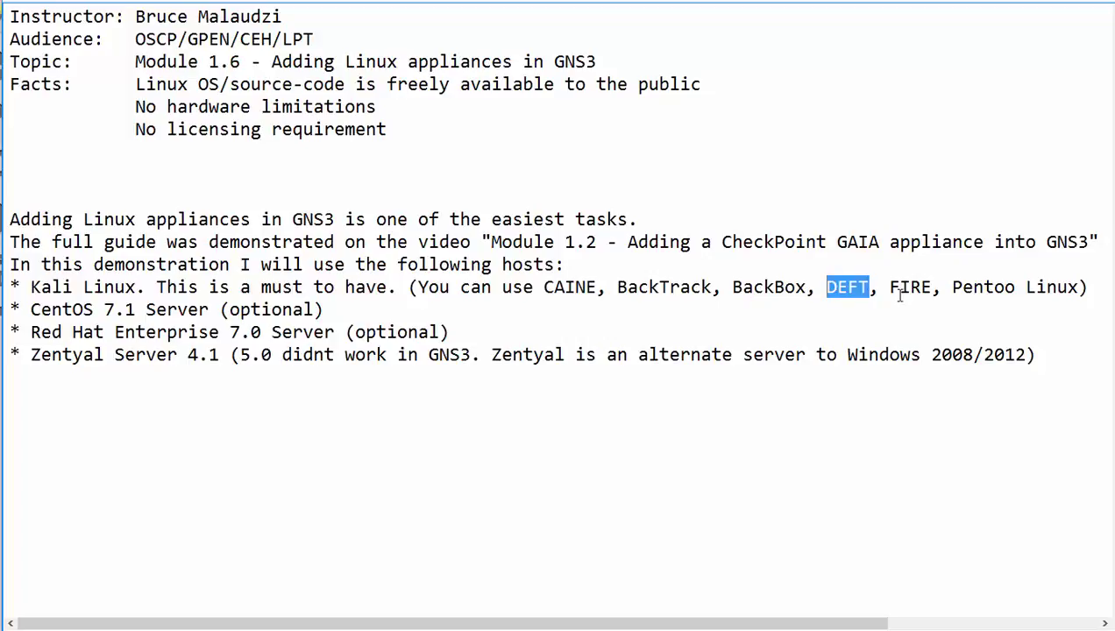
drag(931, 288, 890, 290)
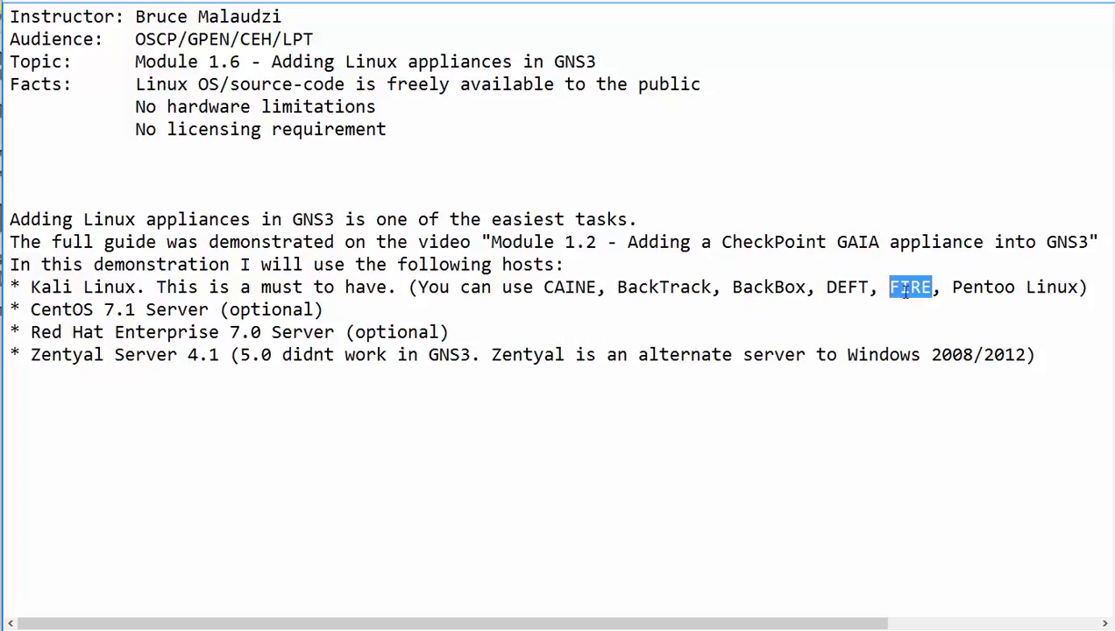
drag(1078, 289, 950, 296)
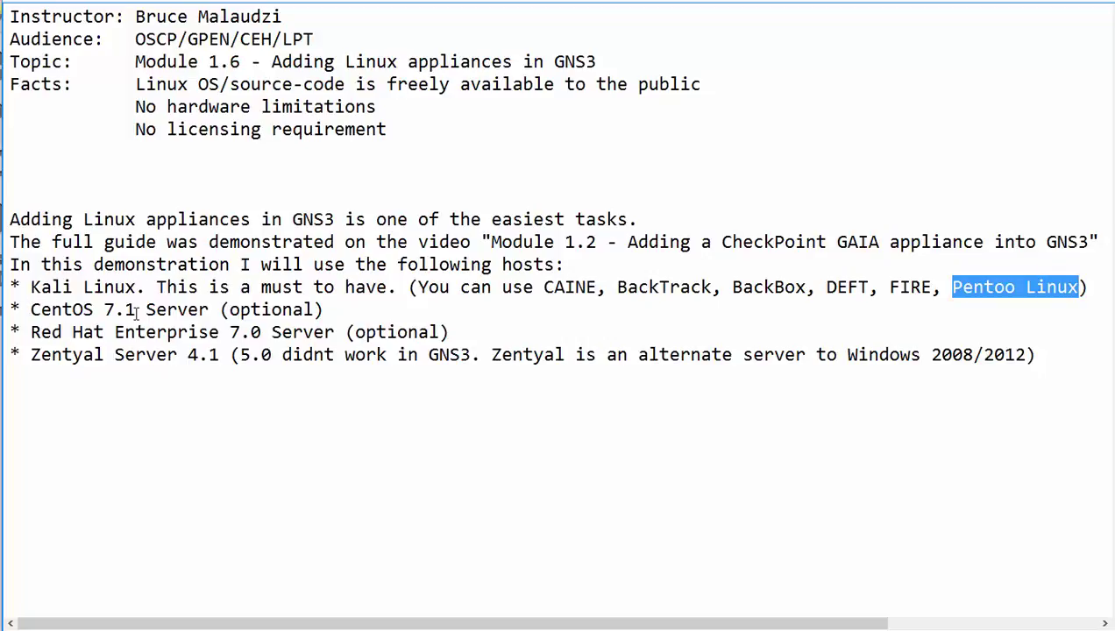
drag(138, 312, 28, 312)
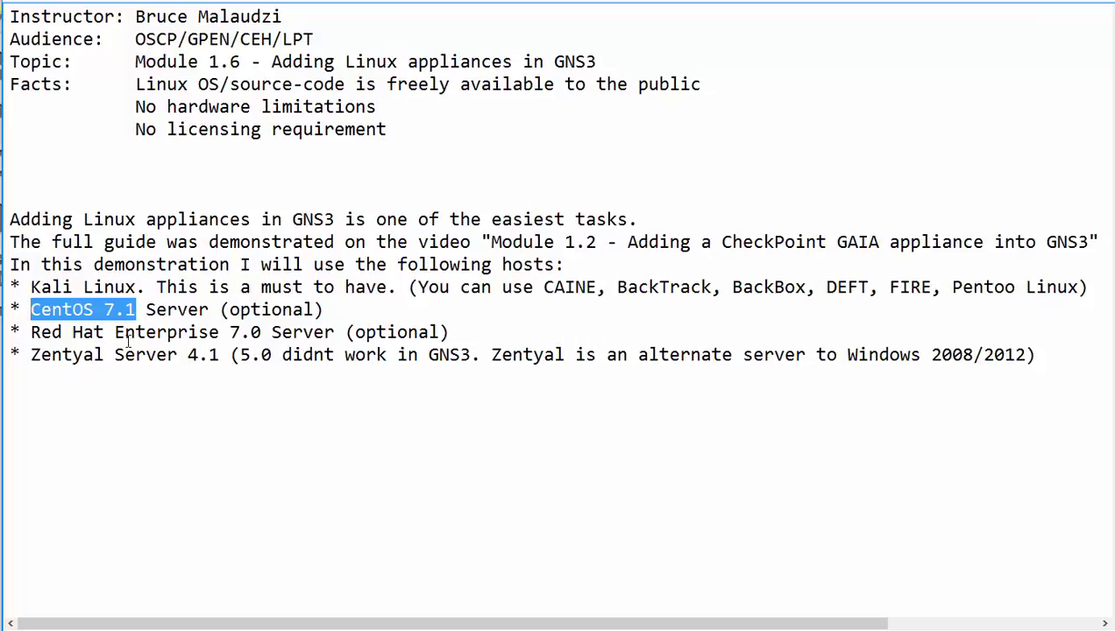
drag(336, 331, 136, 332)
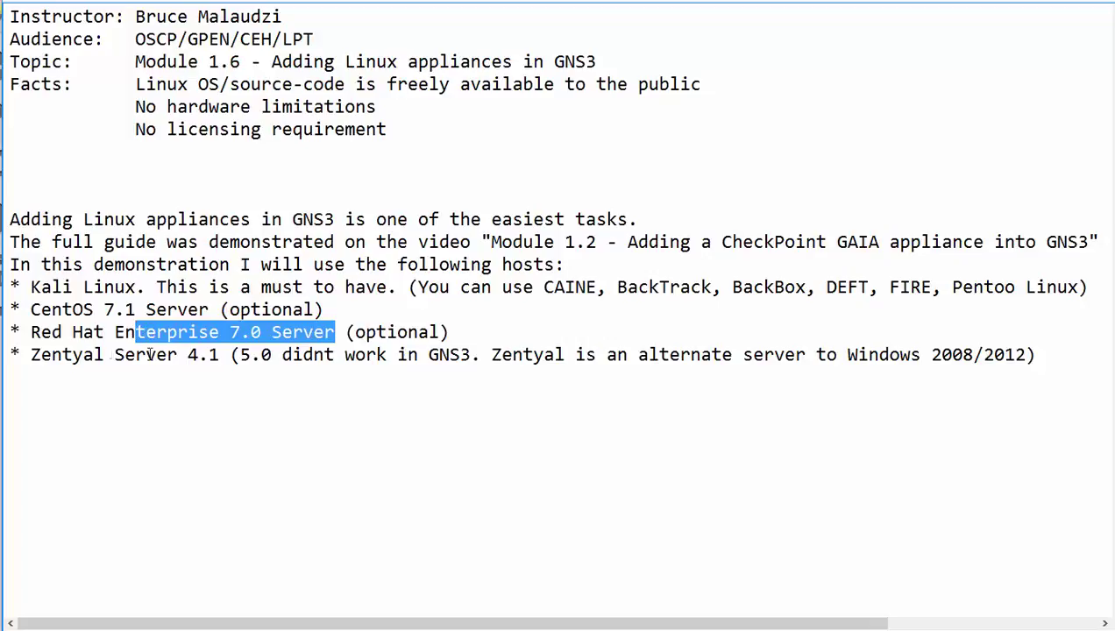
drag(32, 354, 208, 355)
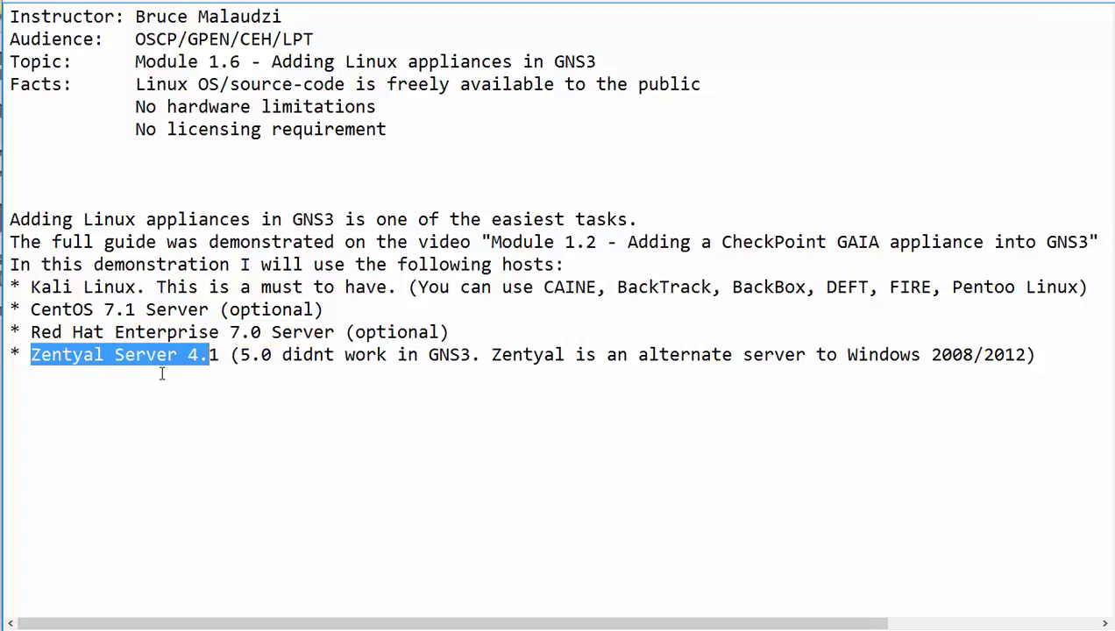
click(221, 379)
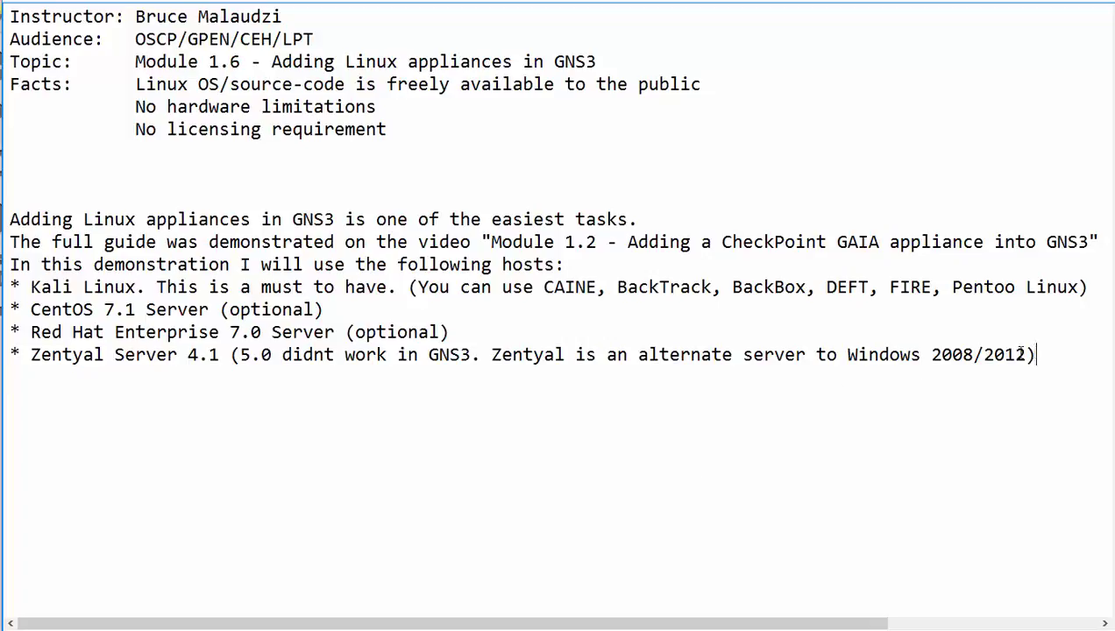
drag(1036, 355, 839, 355)
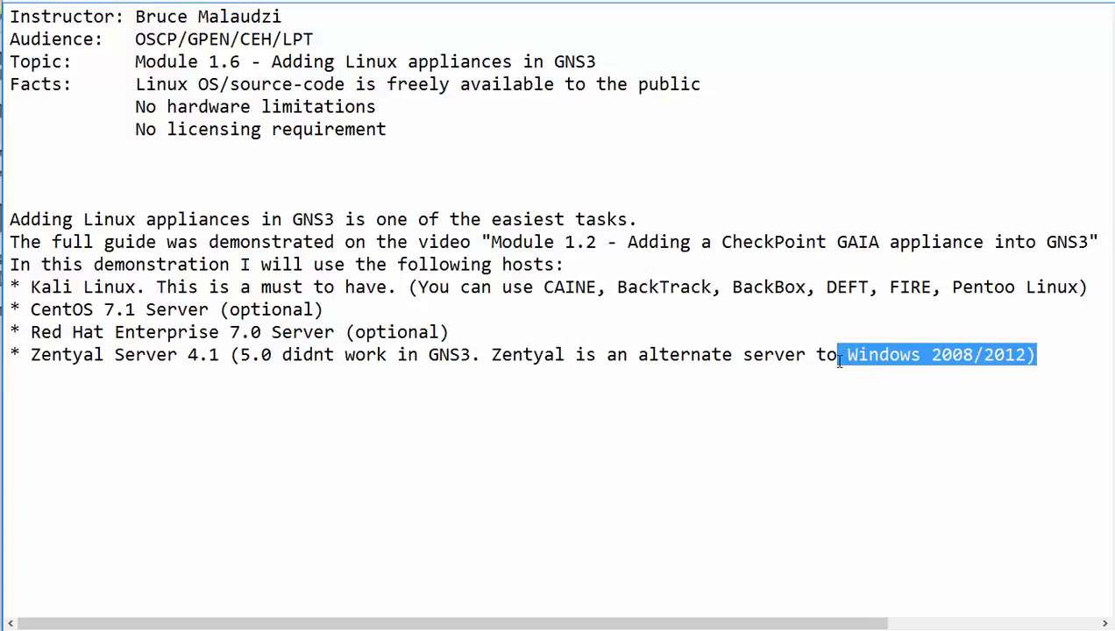
click(462, 425)
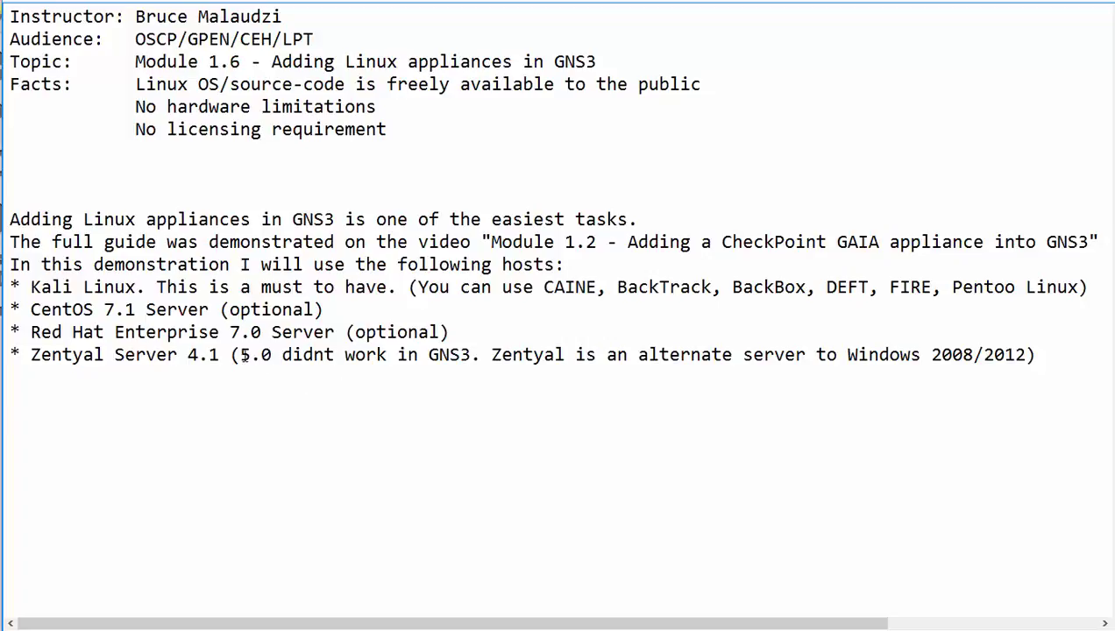
On the Zentyal line, highlight '5.0', 'work in GNS3.', '4.1', '2008/2012', then 'Zentyal'
drag(240, 354, 273, 354)
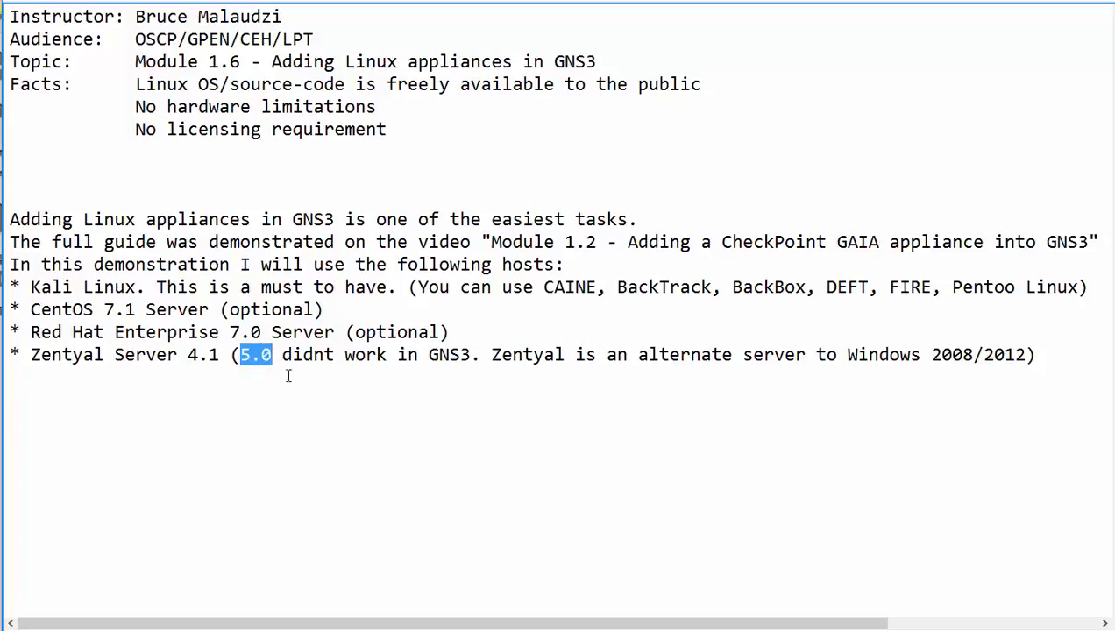
drag(480, 354, 318, 355)
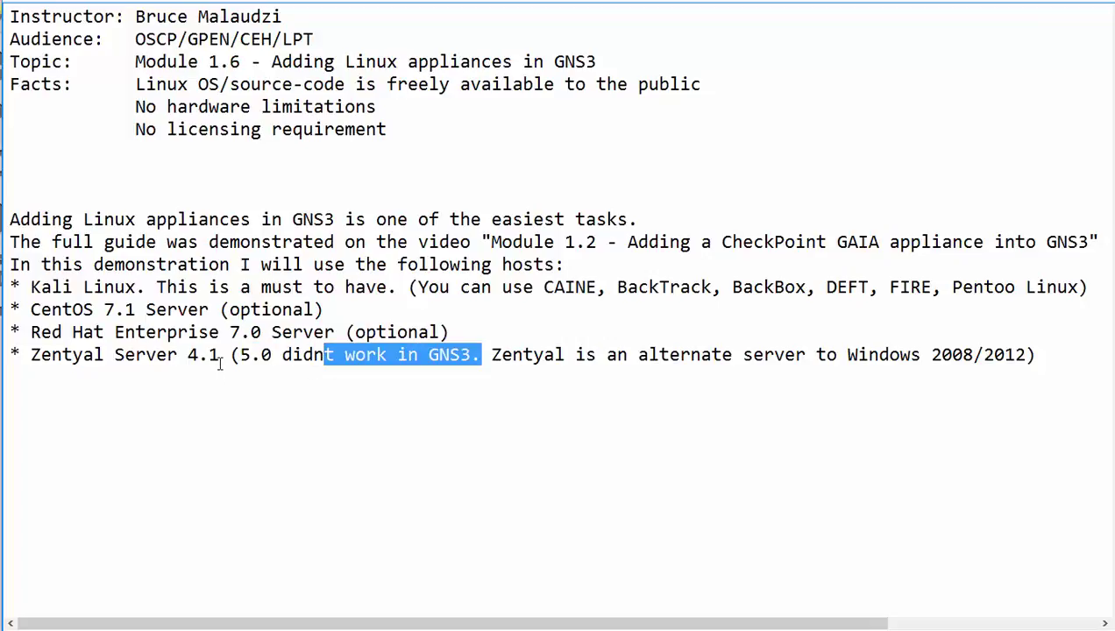
drag(219, 356, 179, 356)
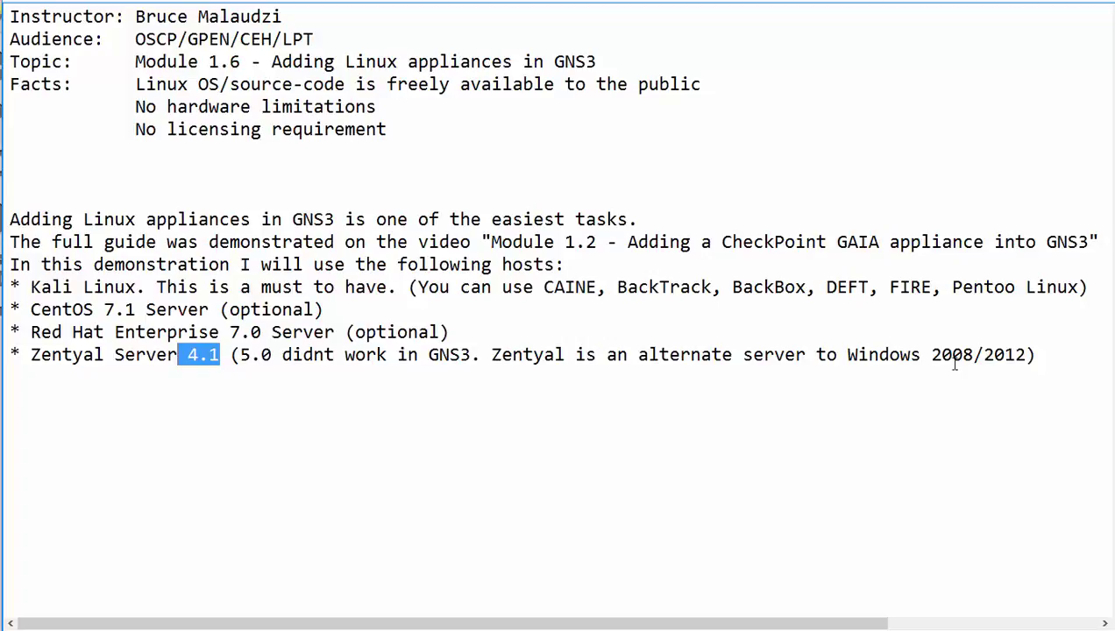
drag(1028, 354, 935, 354)
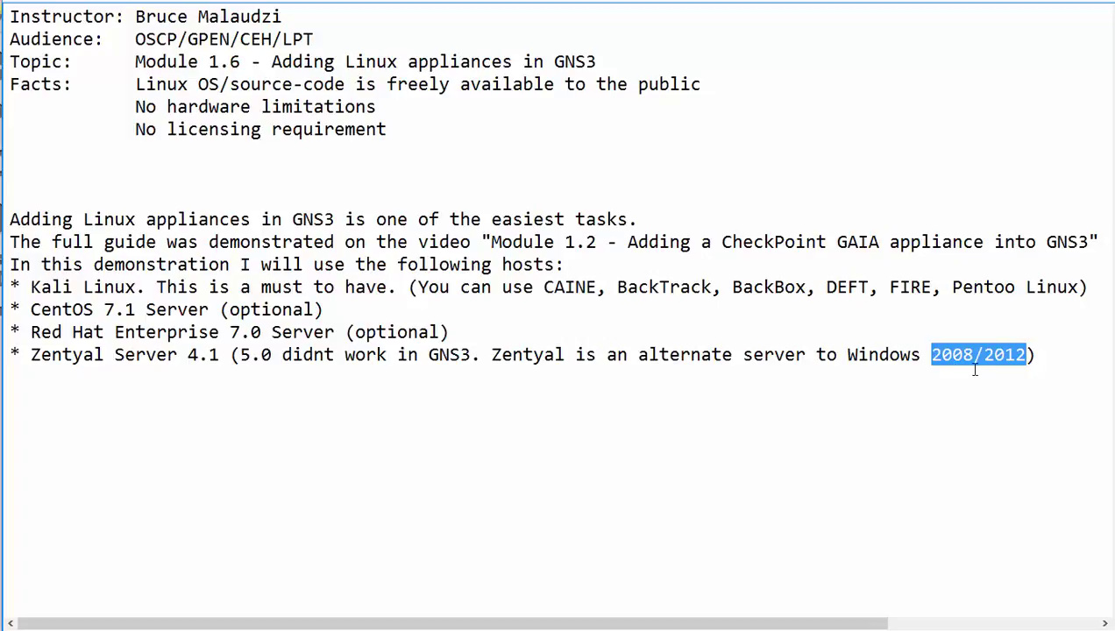
click(565, 355)
drag(566, 355, 493, 354)
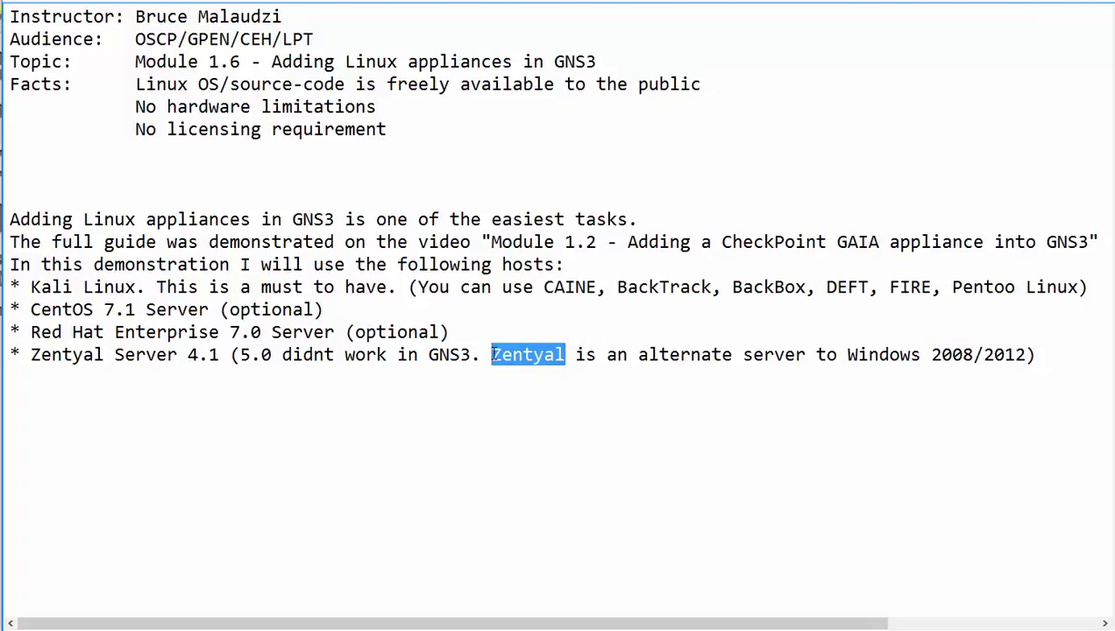
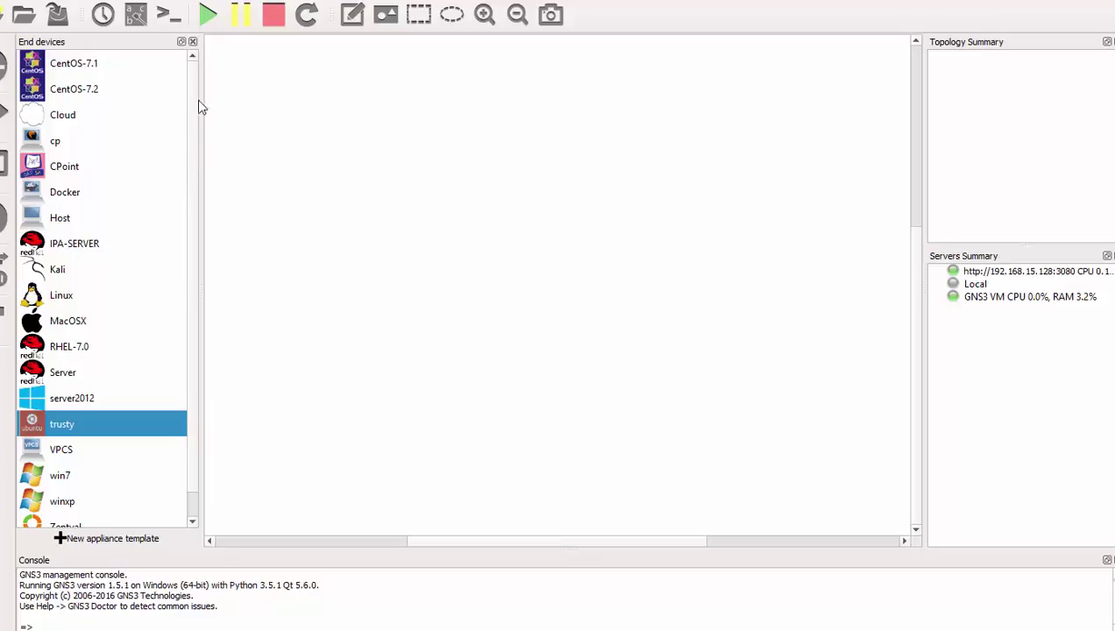
Place CentOS-7.1, Kali, RHEL-7.0 and Zentyal machines on the topology canvas
drag(73, 64, 326, 139)
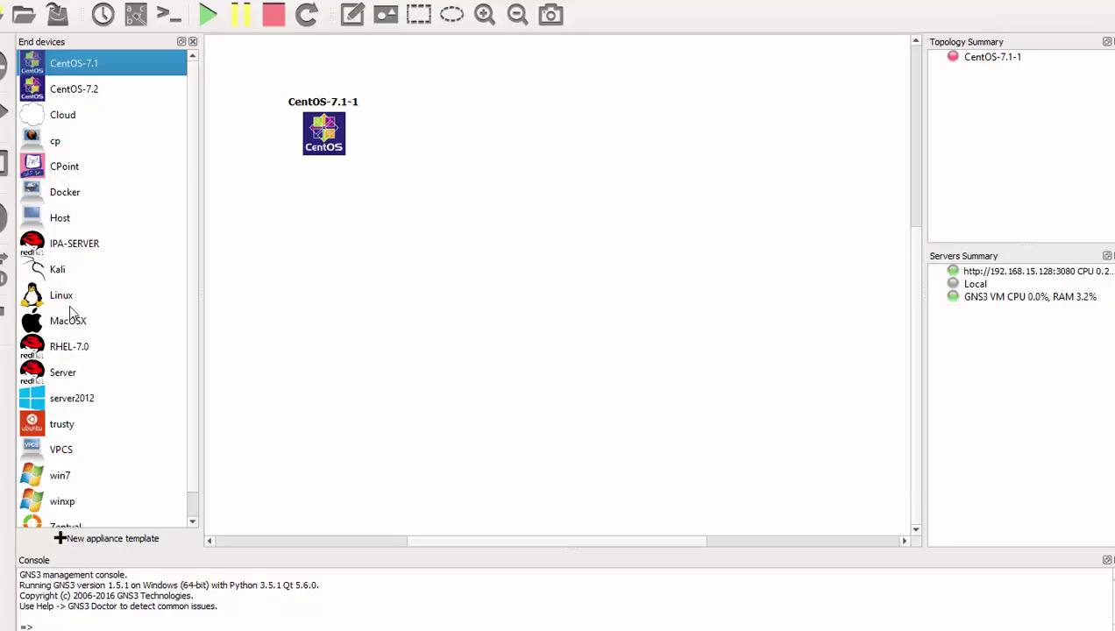
drag(64, 275, 384, 337)
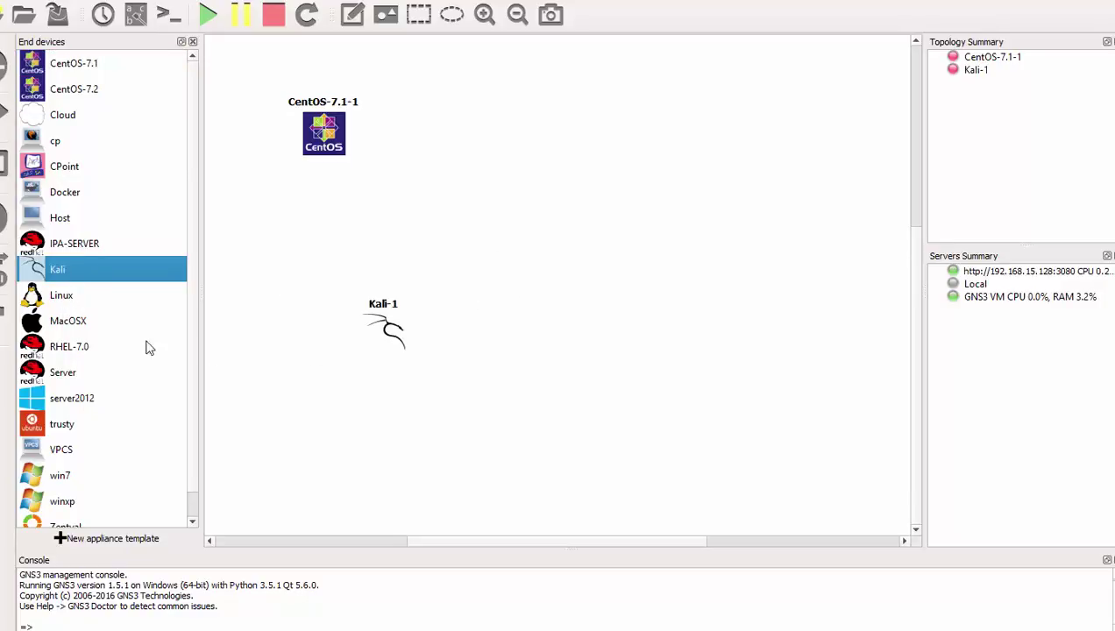
drag(64, 349, 764, 154)
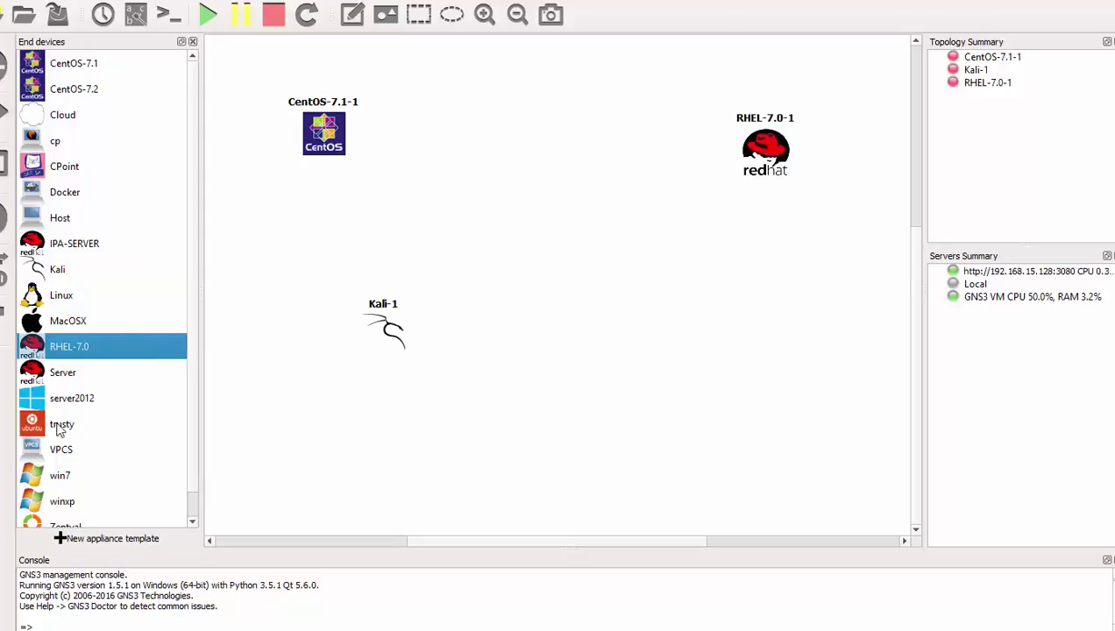
scroll(80, 460, down, 1)
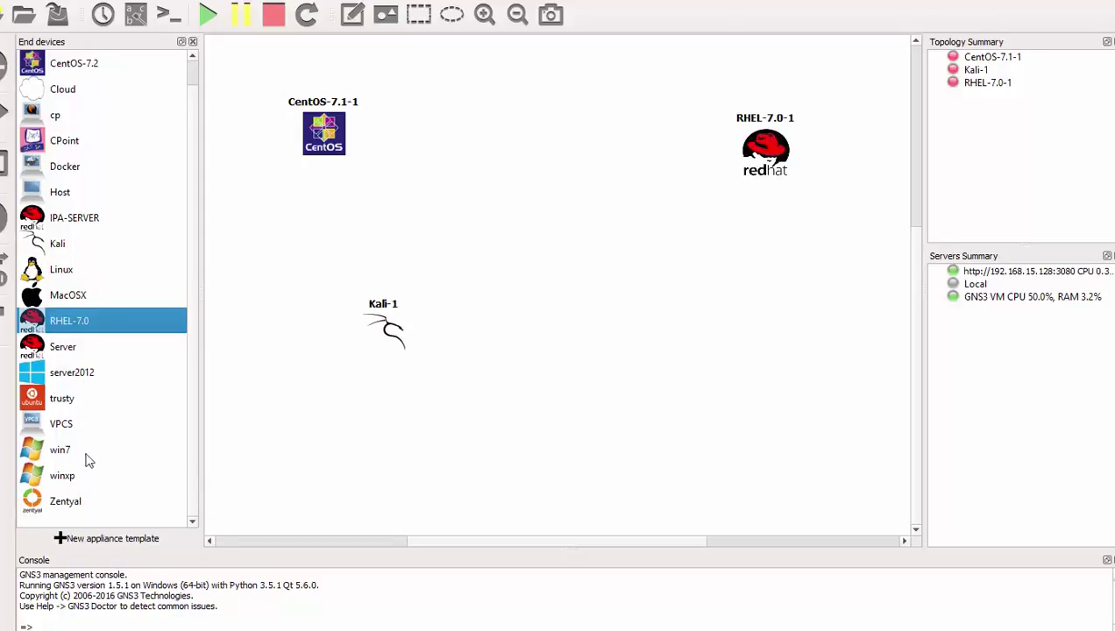
drag(66, 510, 798, 358)
drag(384, 332, 357, 336)
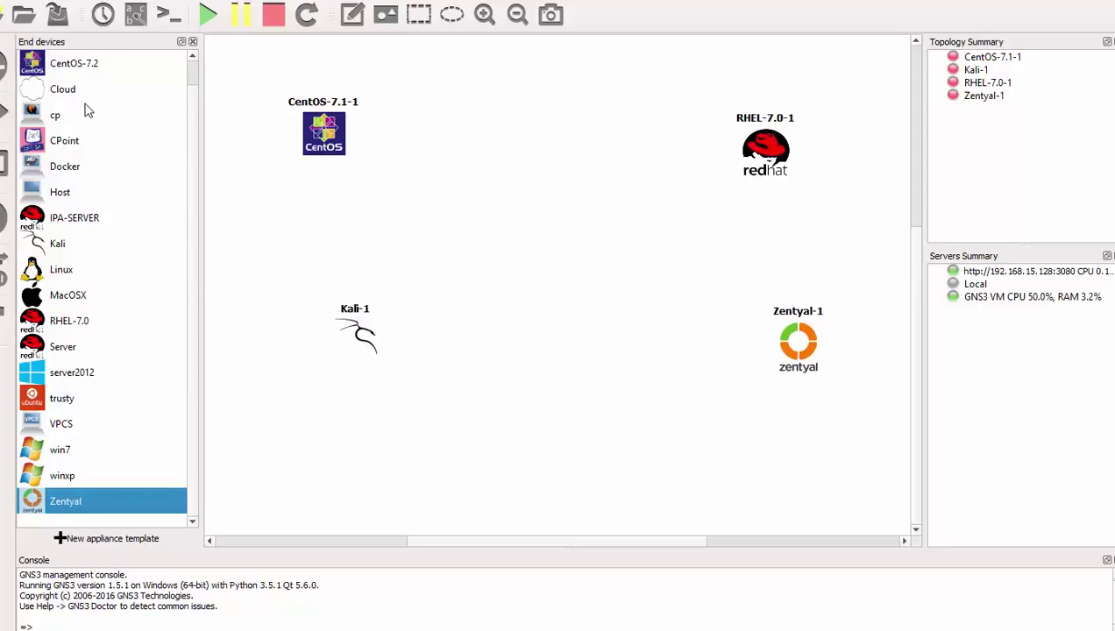
Add switch SW1 in the middle and Cisco router R1 below it
click(5, 88)
drag(57, 168, 586, 248)
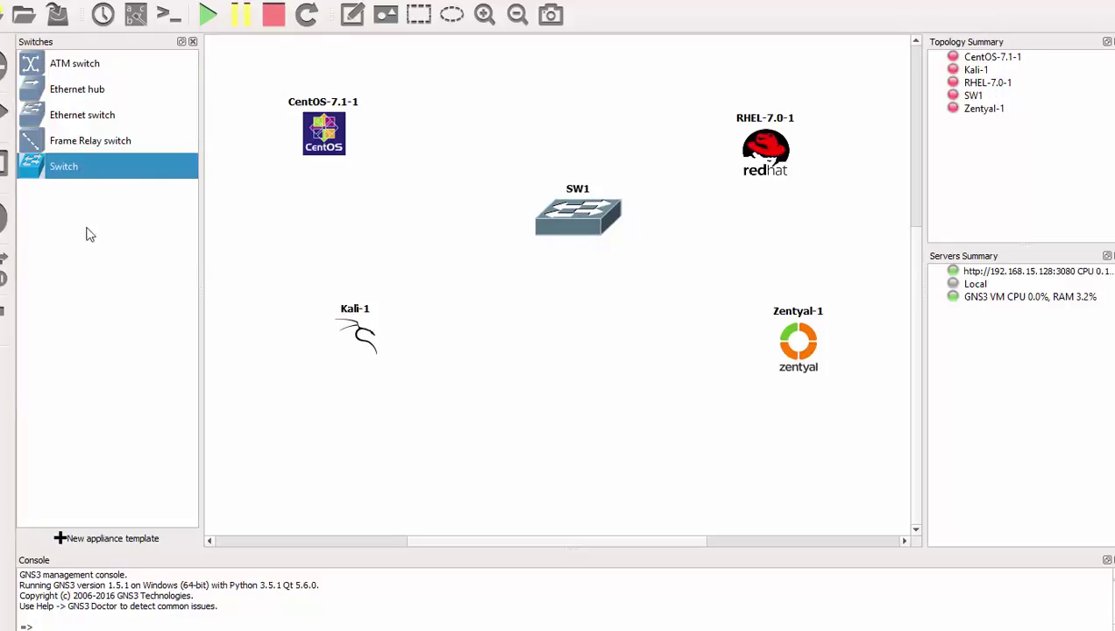
click(8, 76)
drag(63, 91, 591, 434)
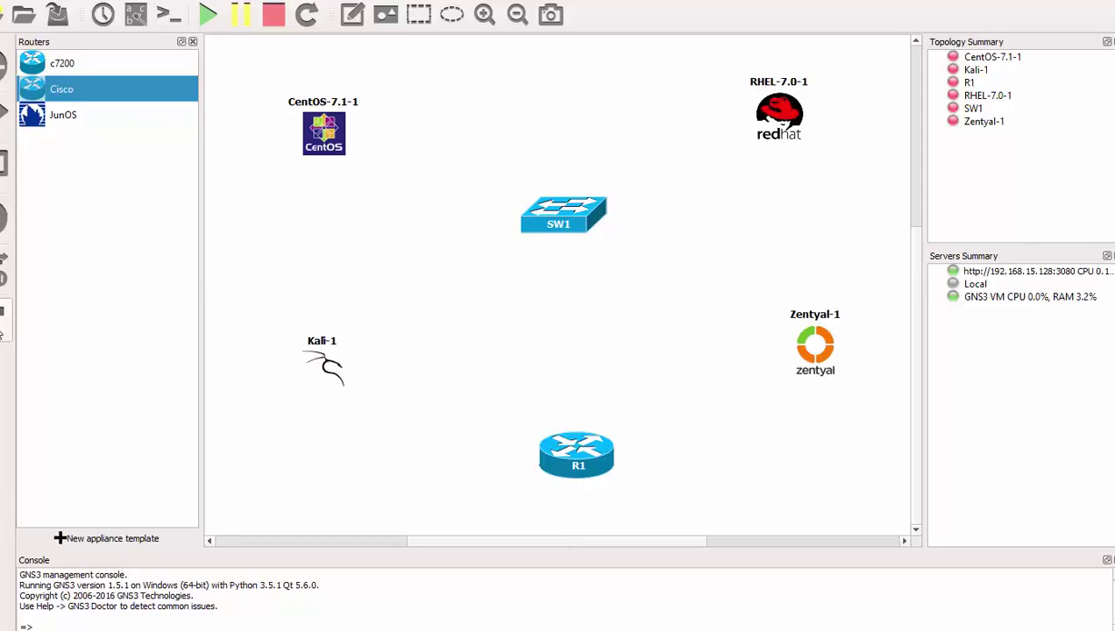
click(5, 315)
Link CentOS-7.1-1 and Kali-1 to switch SW1, Kali on Ethernet0/1
click(321, 133)
click(389, 146)
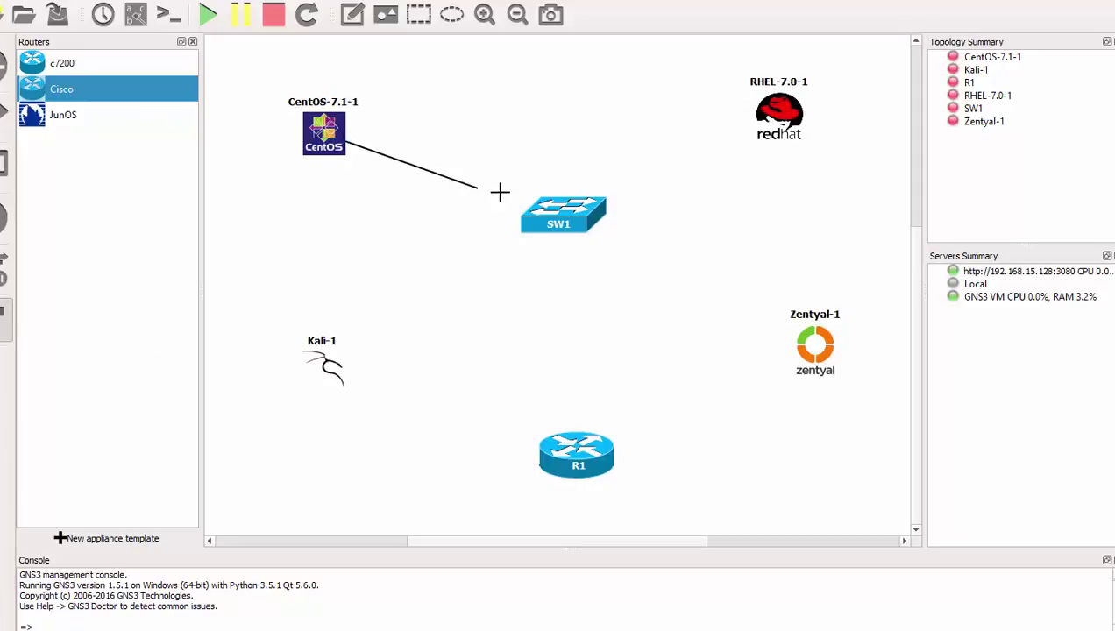
click(550, 210)
click(596, 220)
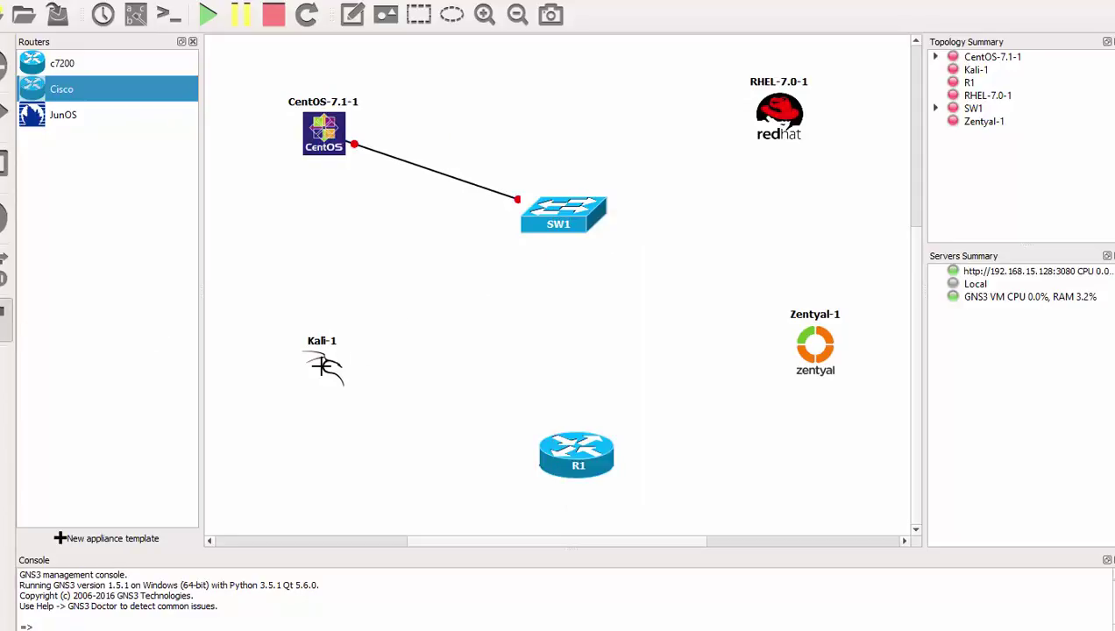
click(321, 363)
click(364, 383)
click(541, 219)
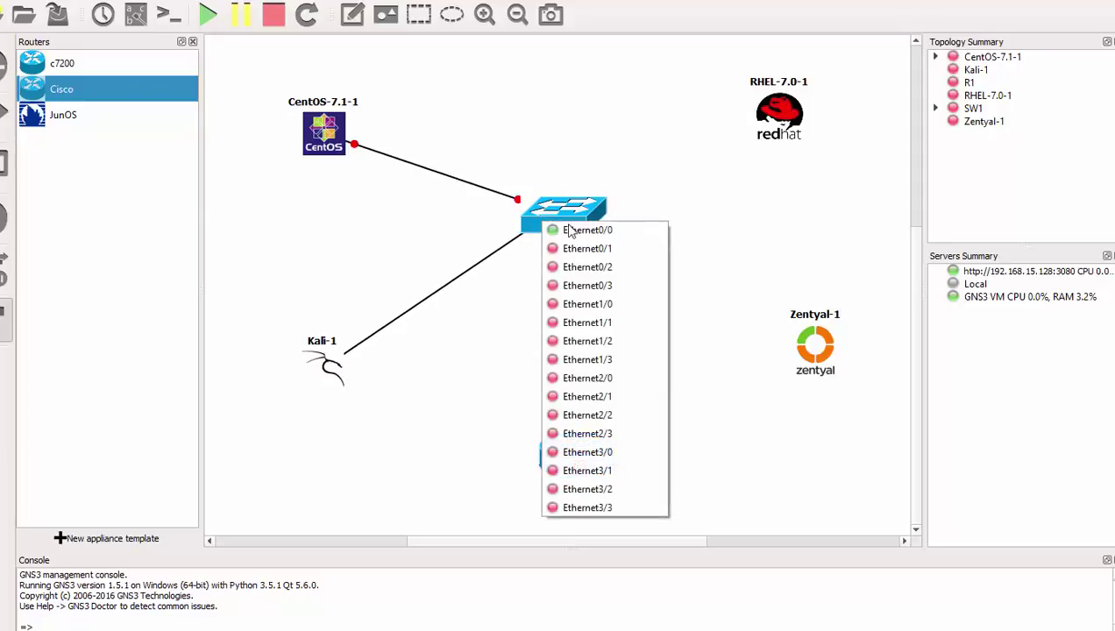
click(571, 248)
Link R1, RHEL-7.0-1 and Zentyal-1 to SW1 ports Ethernet0/2, 0/3 and 1/0
click(571, 447)
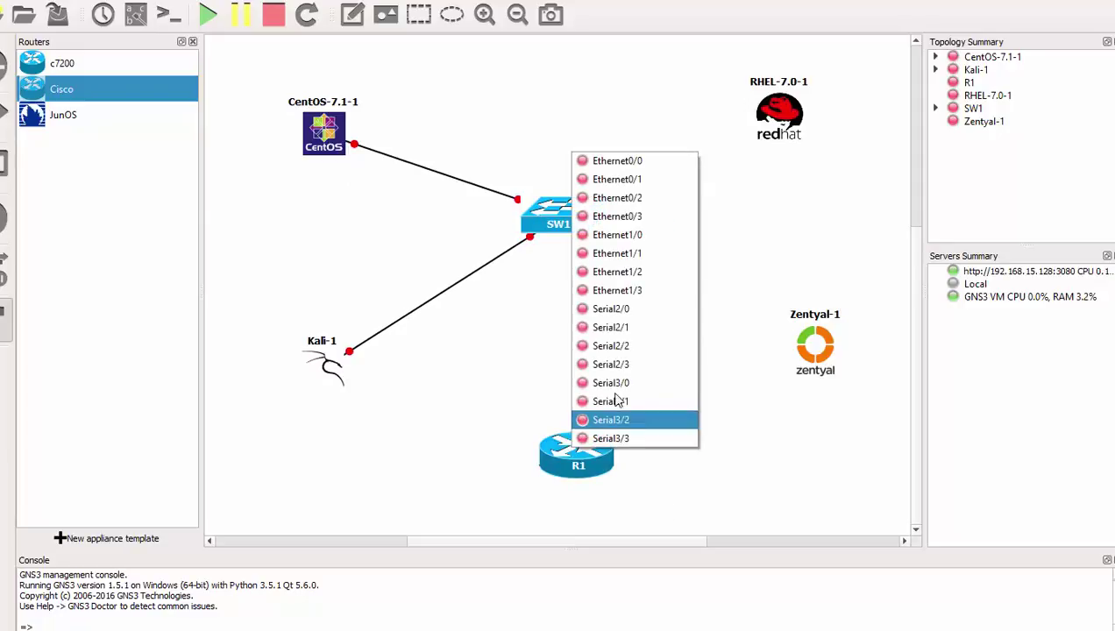
key(Escape)
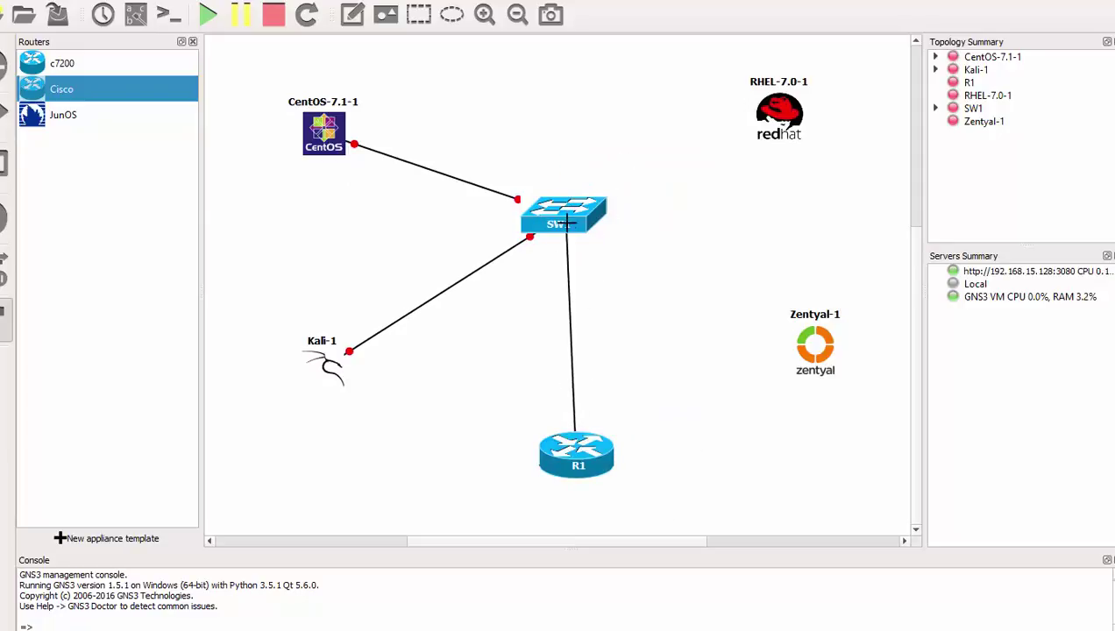
click(567, 214)
click(609, 261)
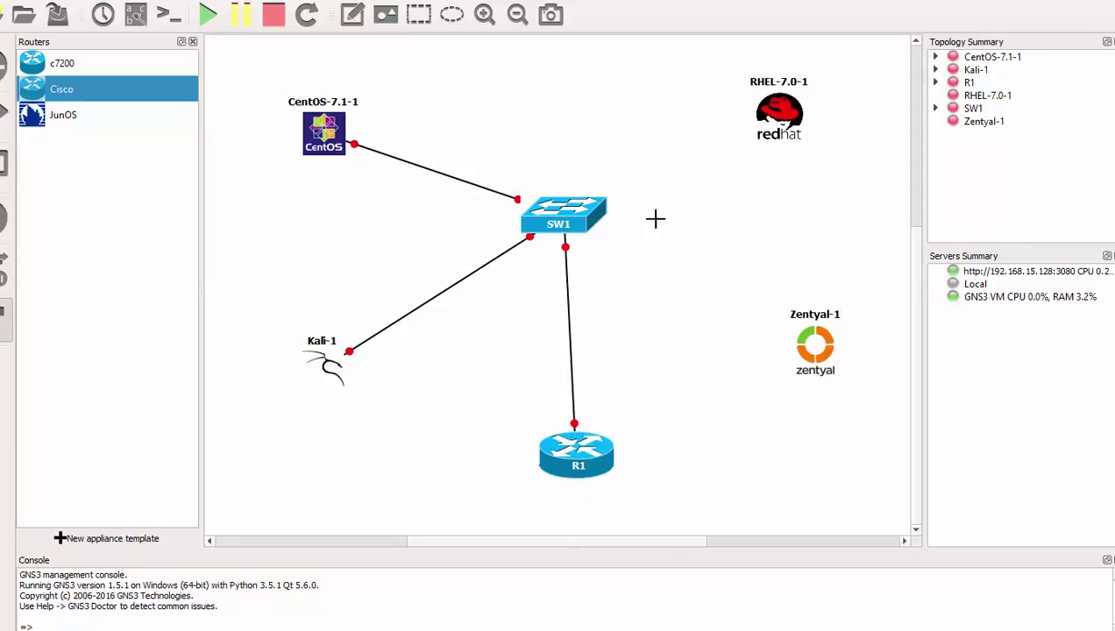
click(772, 119)
click(796, 128)
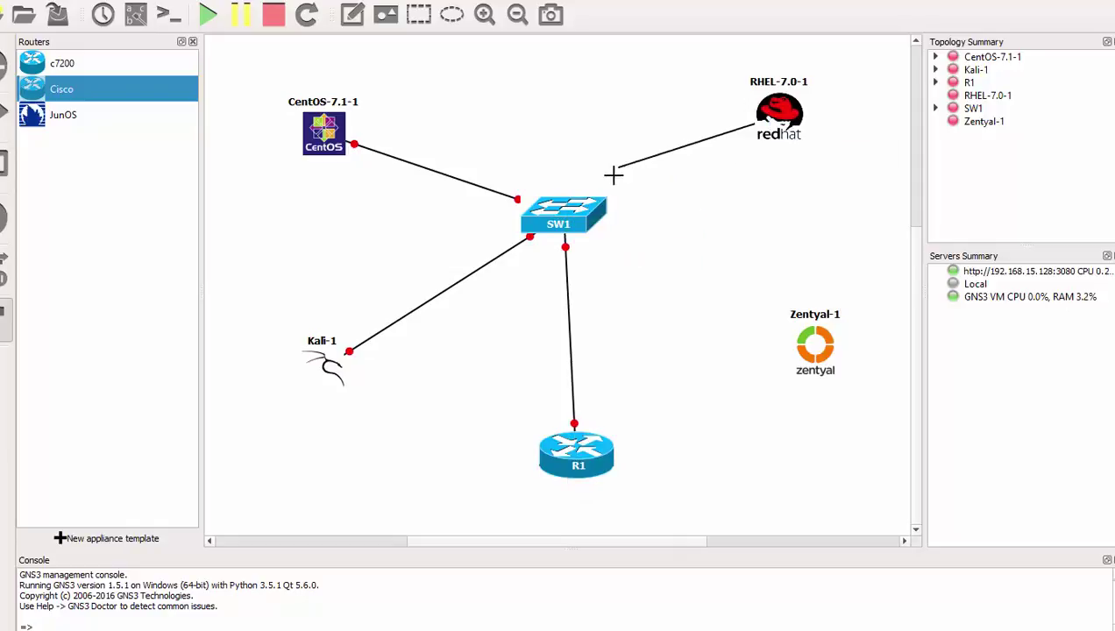
click(579, 210)
click(631, 272)
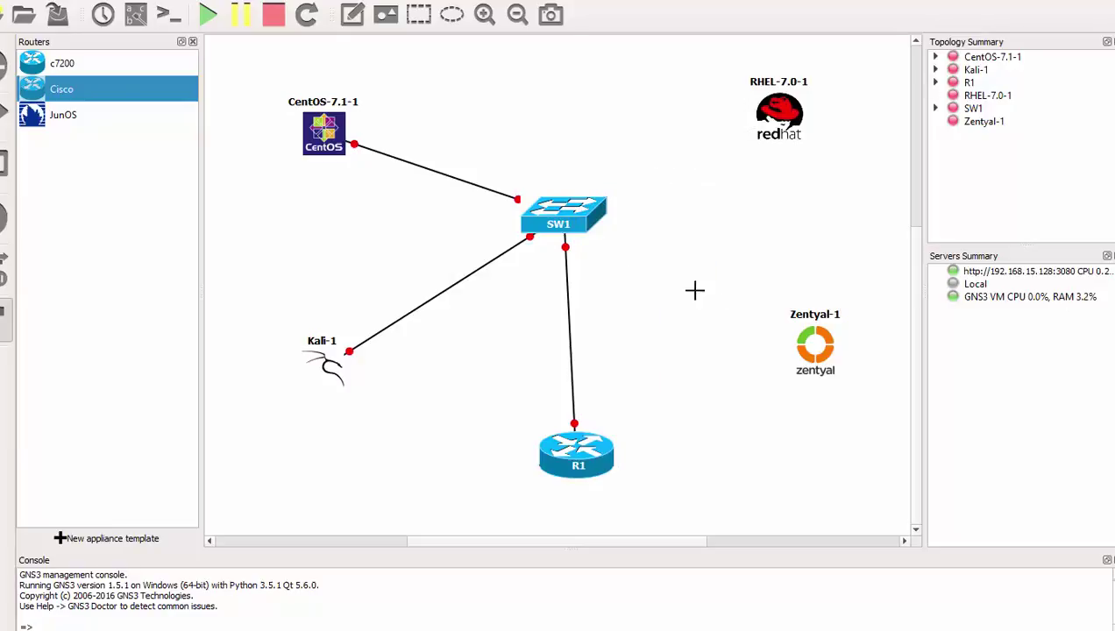
click(823, 334)
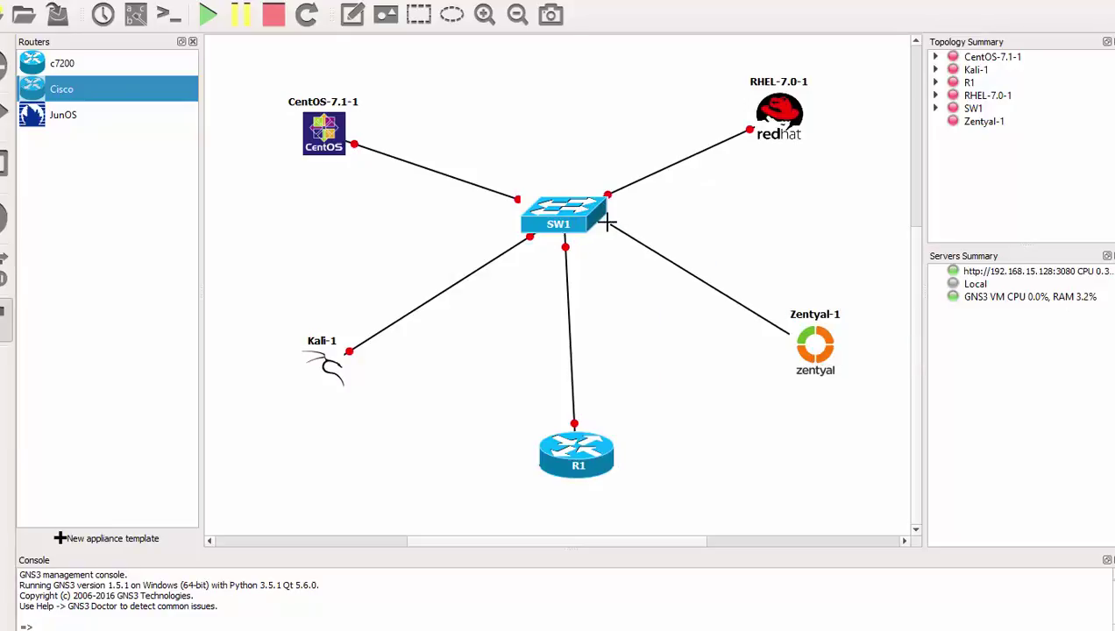
click(584, 219)
click(647, 301)
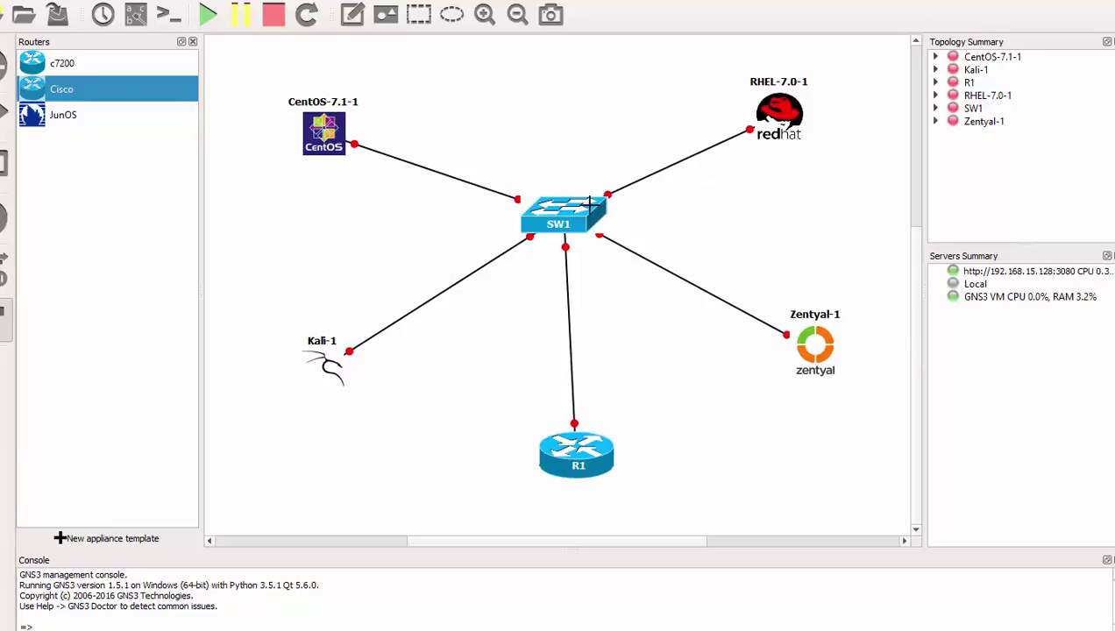
Add a text note reading 172.16.1.0/24 above the topology
click(351, 14)
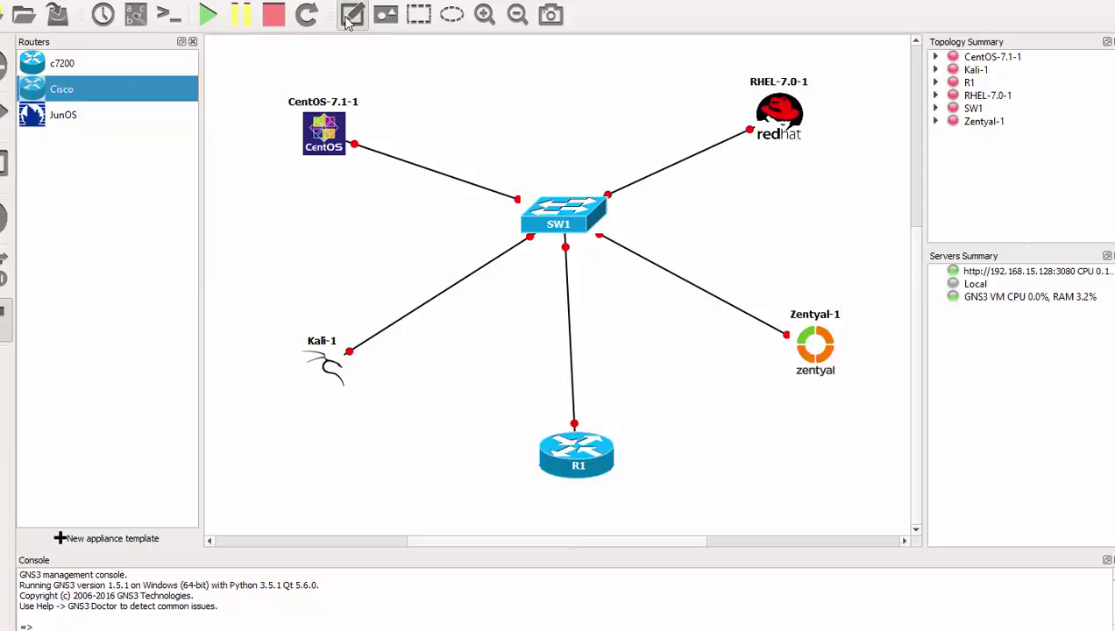
click(439, 67)
text(17)
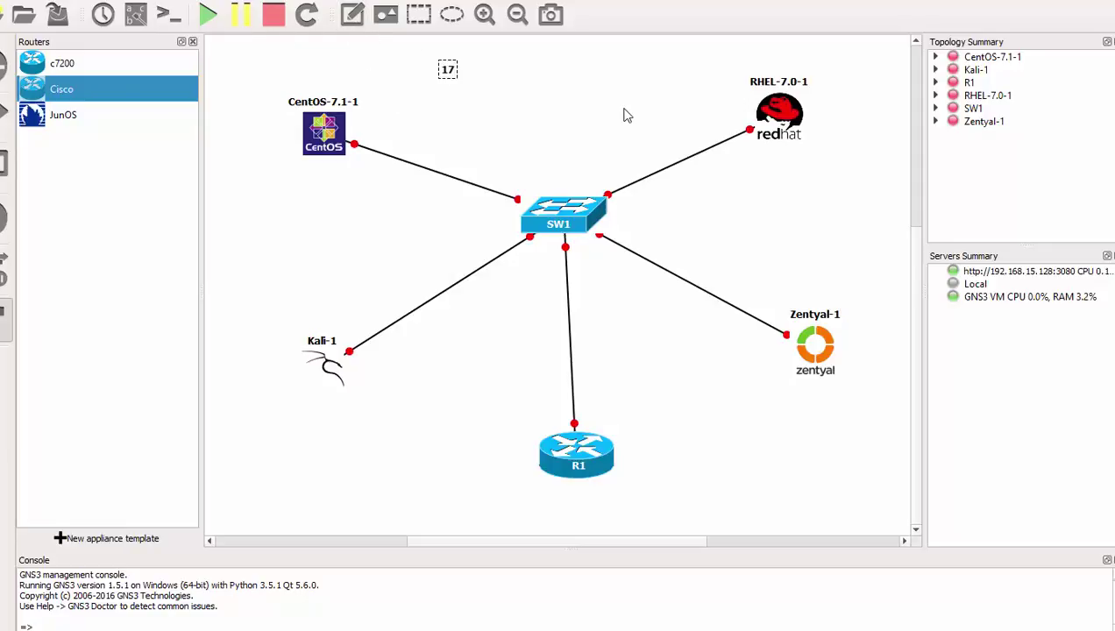
text(2.16.1.0/24)
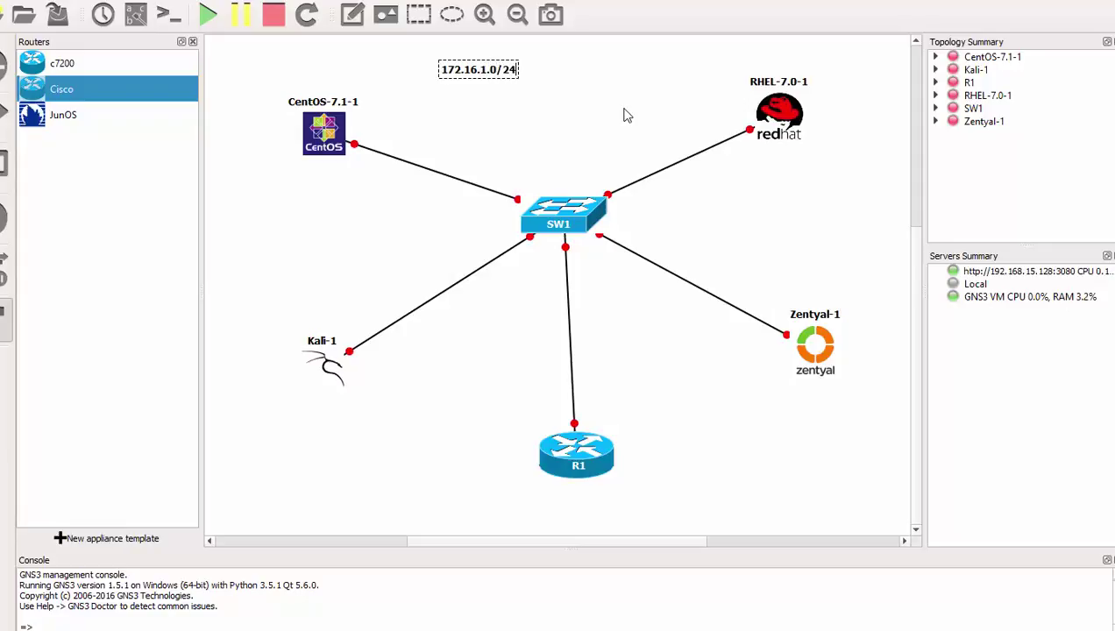
drag(470, 76, 526, 79)
Change the note's font to bold size 20 and center it above SW1
right_click(523, 66)
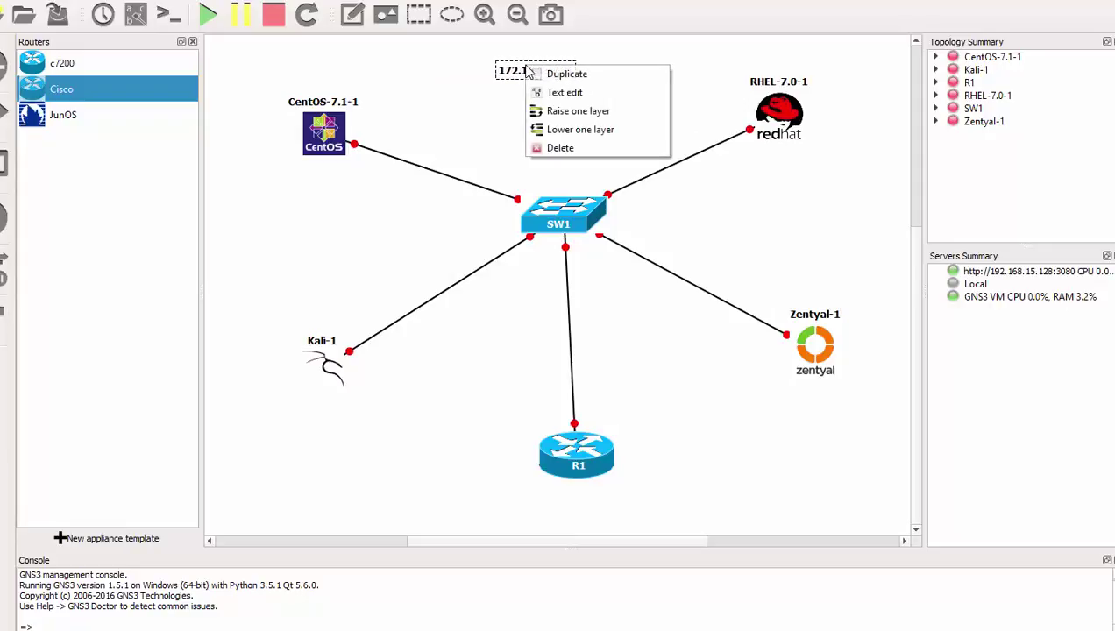
click(566, 92)
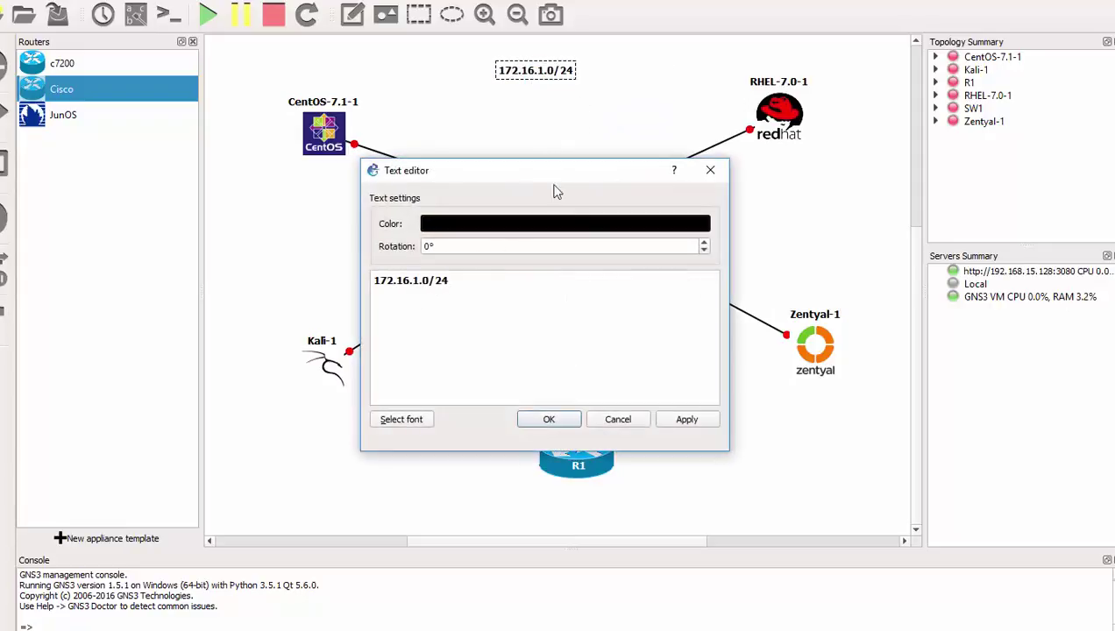
click(400, 419)
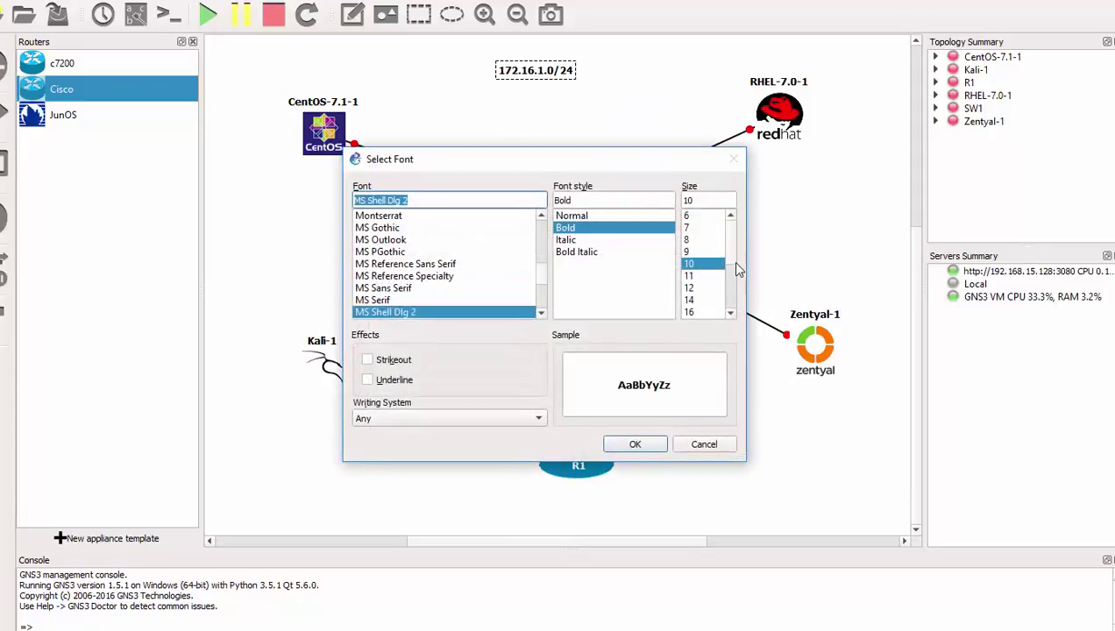
scroll(734, 261, down, 1)
click(691, 290)
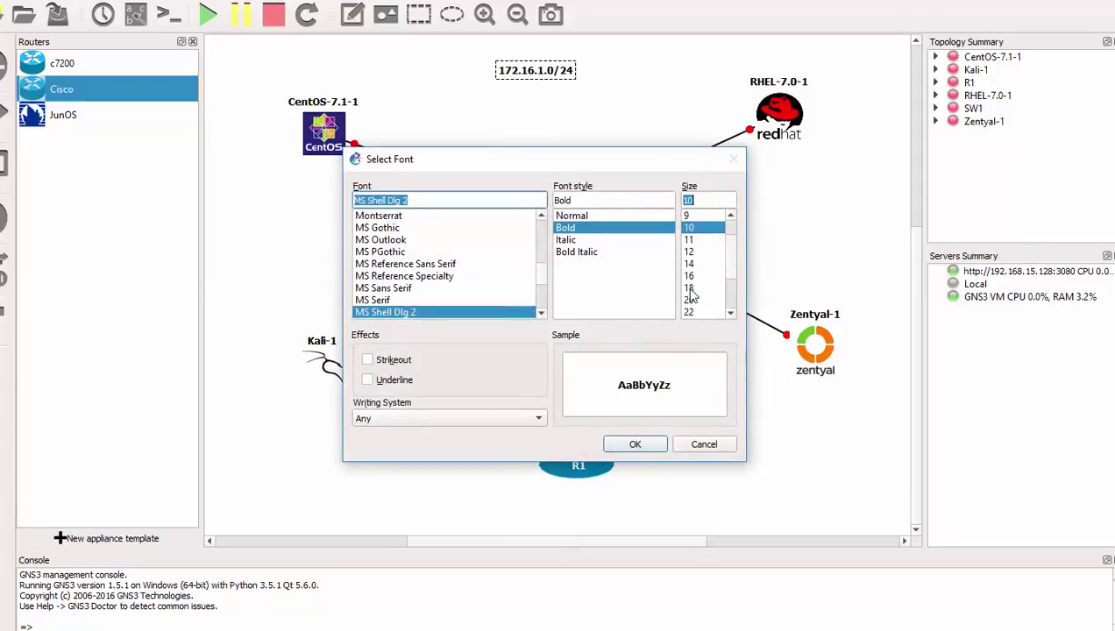
click(692, 301)
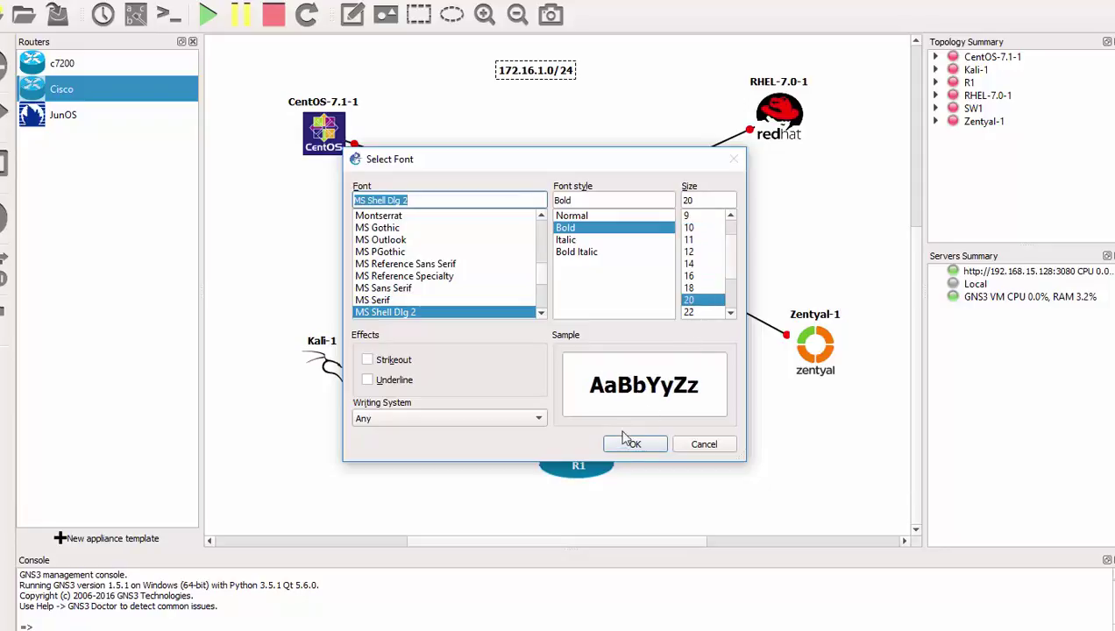
click(631, 444)
click(551, 418)
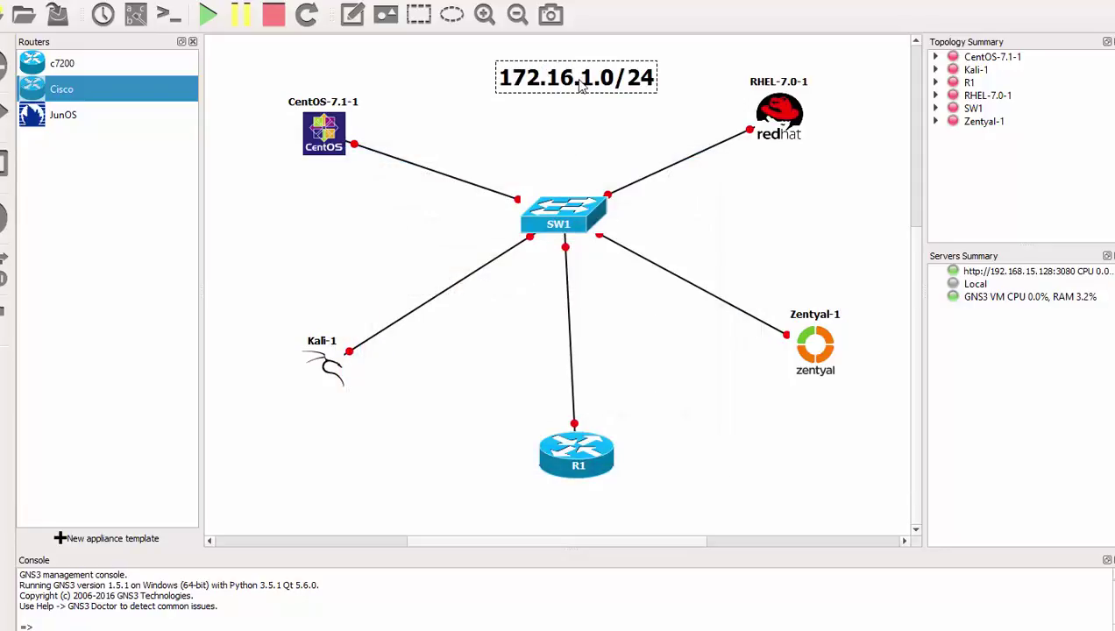
drag(578, 83, 551, 82)
click(583, 139)
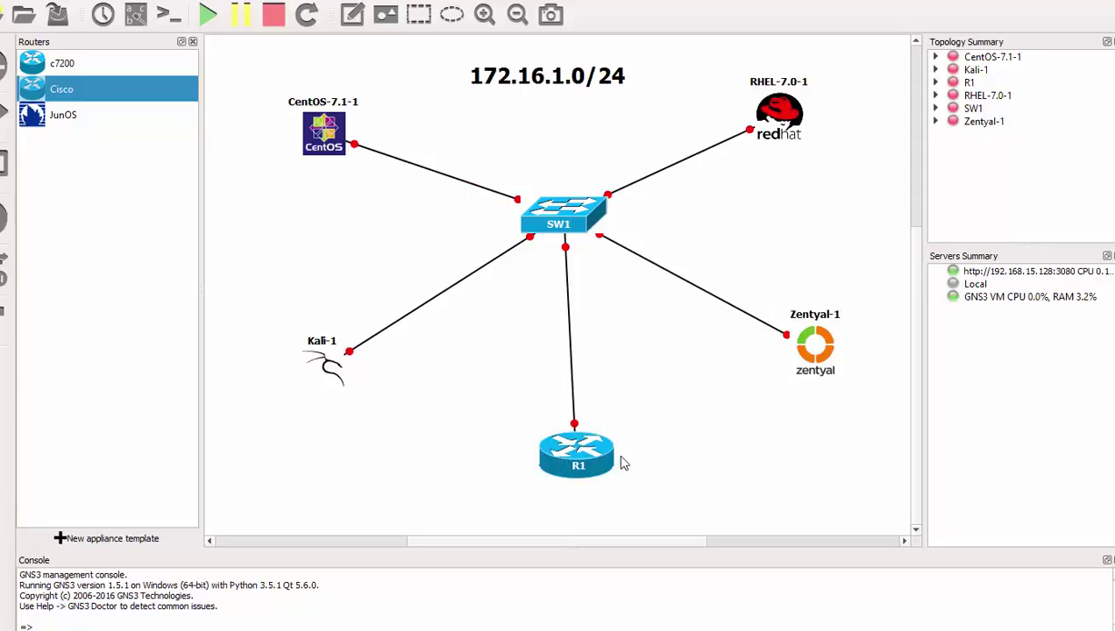
Start router R1 from its context menu and open its console window
drag(609, 460, 600, 455)
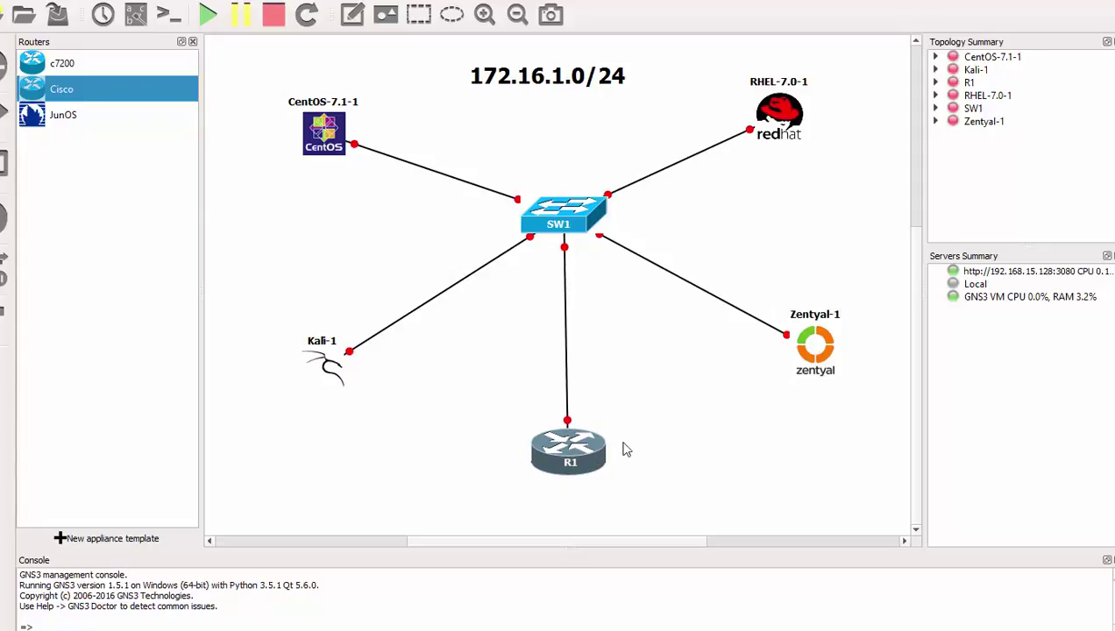
right_click(577, 445)
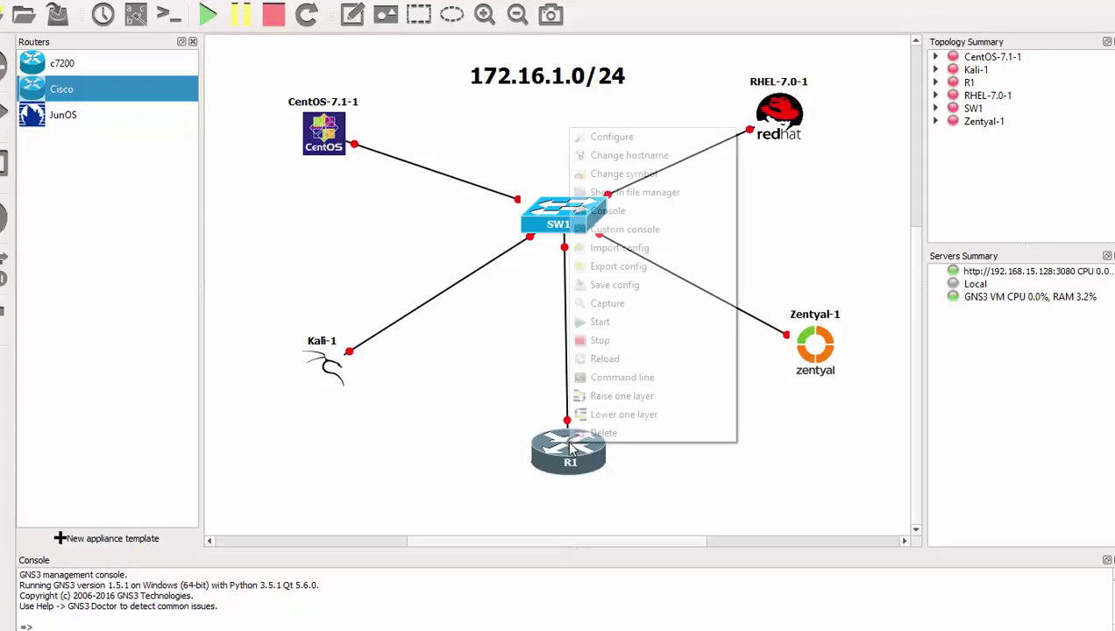
click(622, 322)
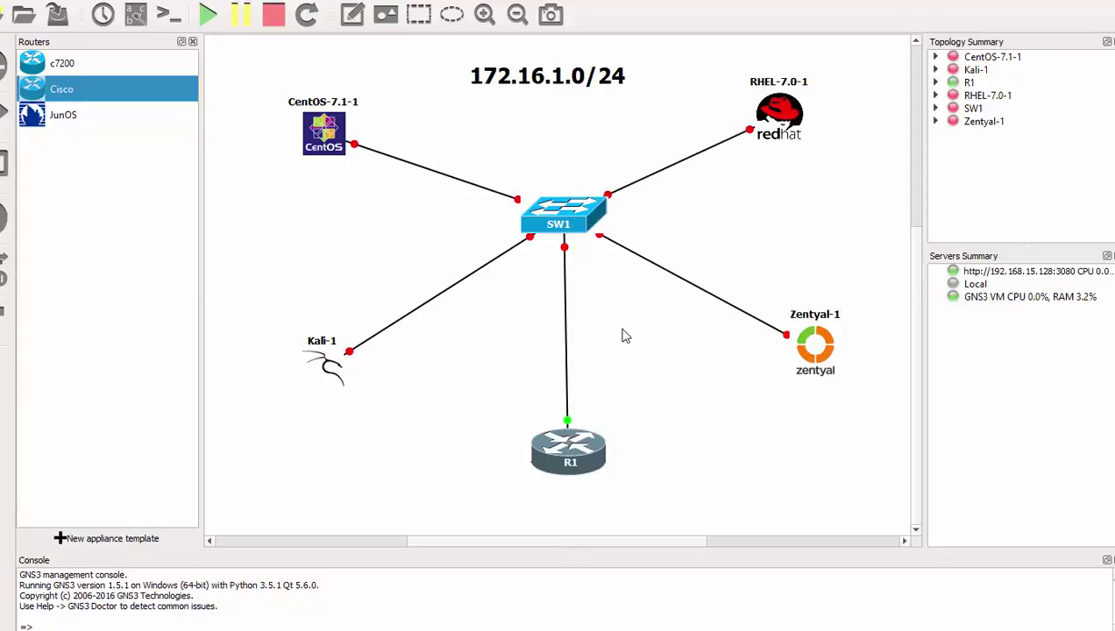
double_click(596, 458)
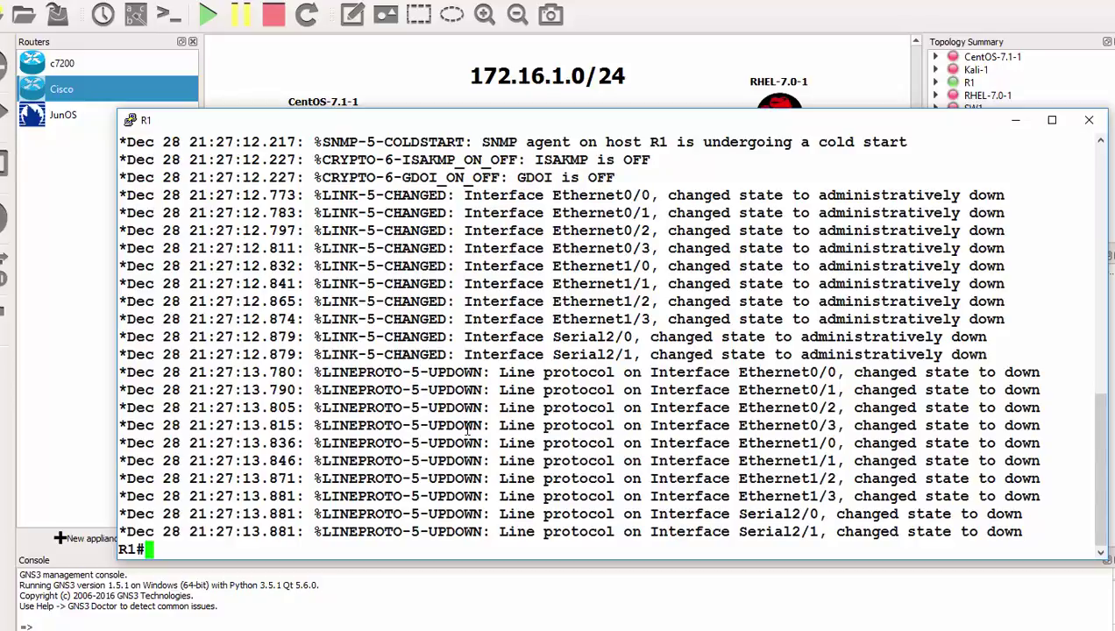
Create DHCP pool MYPOOL on R1 with network 172.16.1.0 /24
key(Return)
key(Return)
key(Return)
key(Return)
key(Return)
key(Return)
key(Return)
key(Return)
key(Return)
key(Return)
key(Return)
key(Return)
key(Return)
key(Return)
key(Return)
key(Return)
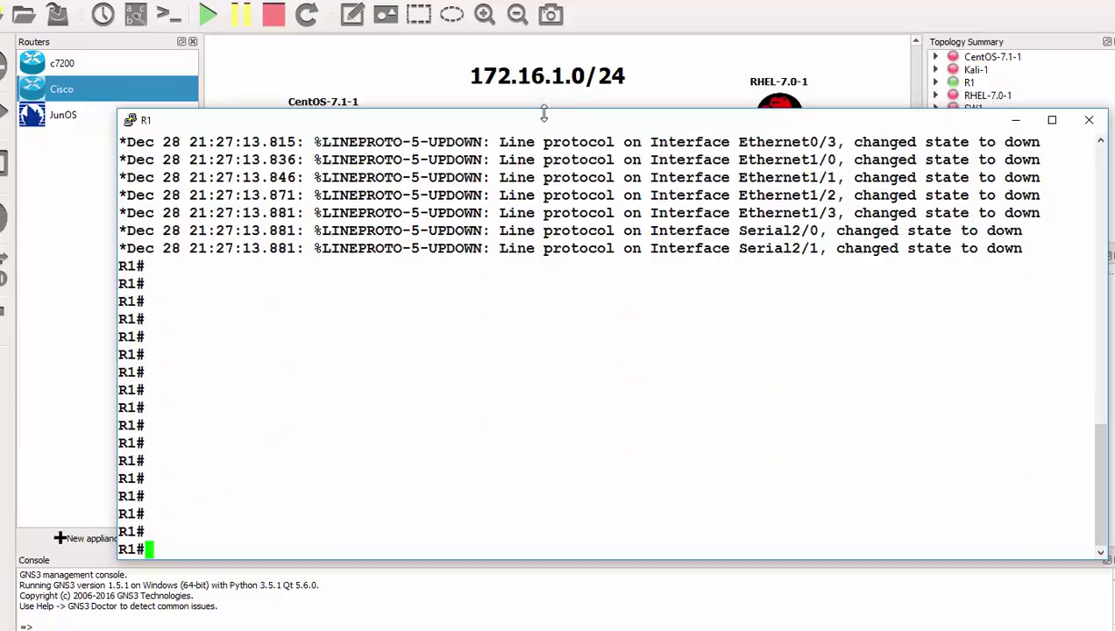
drag(540, 122, 519, 101)
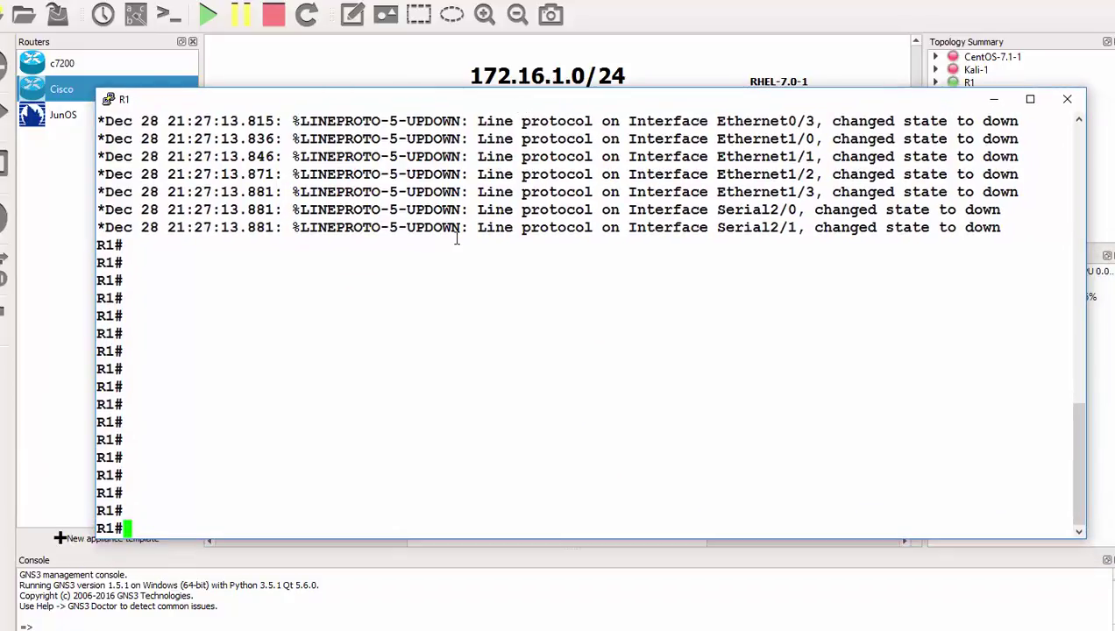
text(conf t)
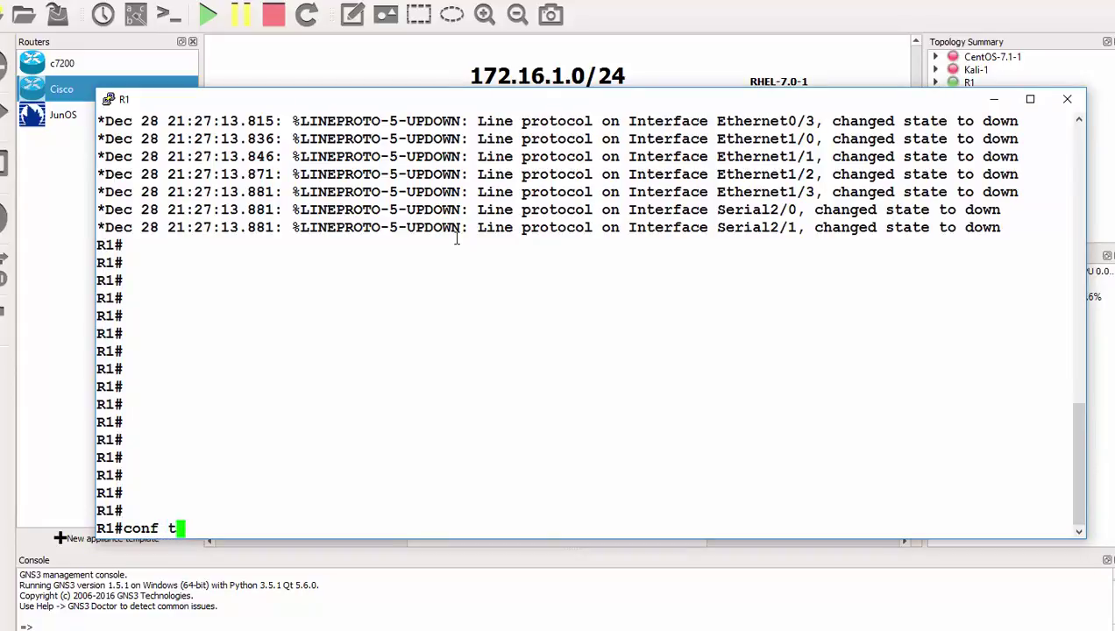
key(Return)
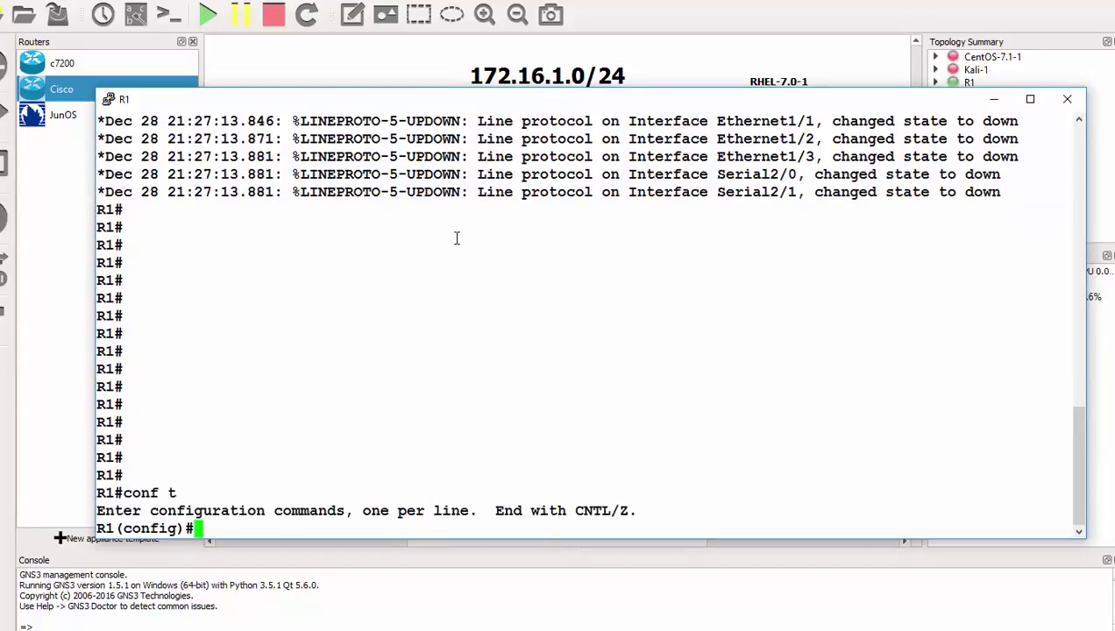
text(ip)
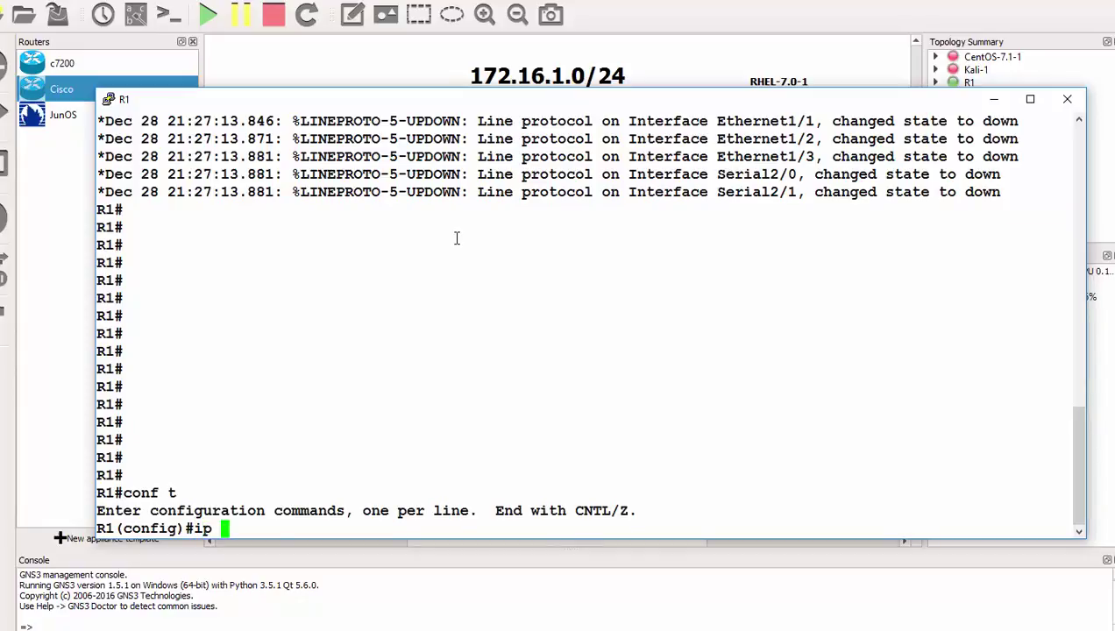
text( dhcp )
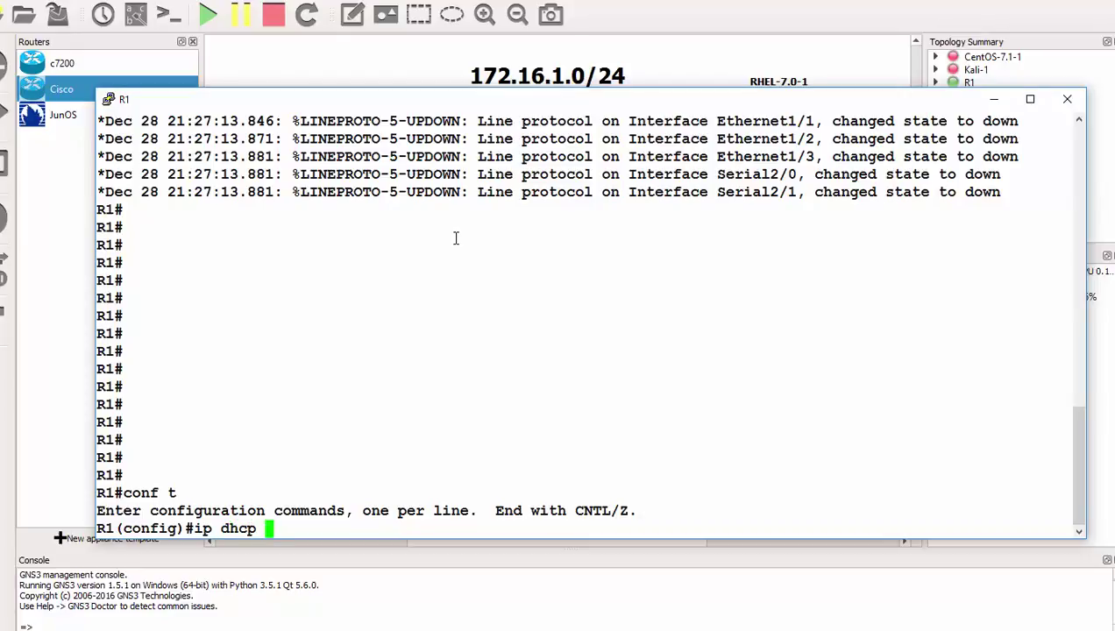
text(pool MY)
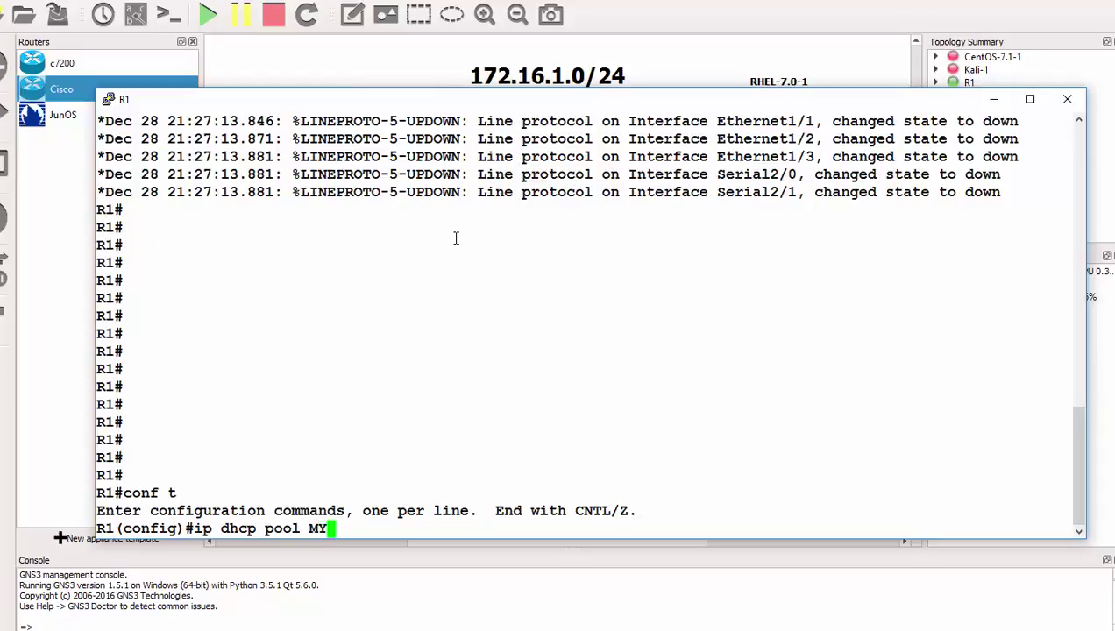
text(POOL)
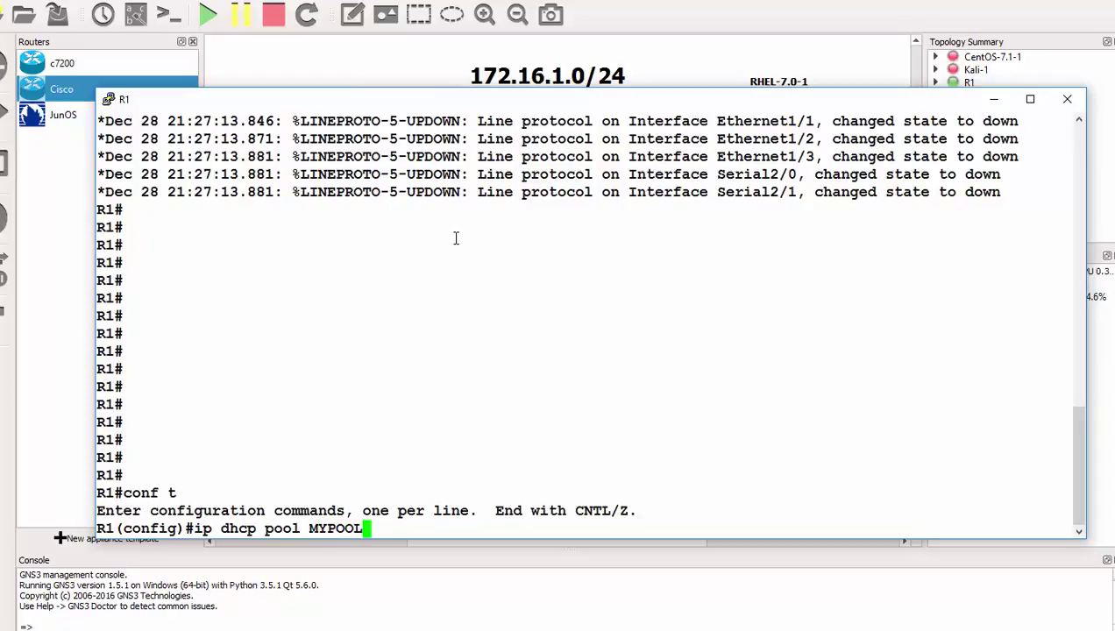
key(Return)
text(netw)
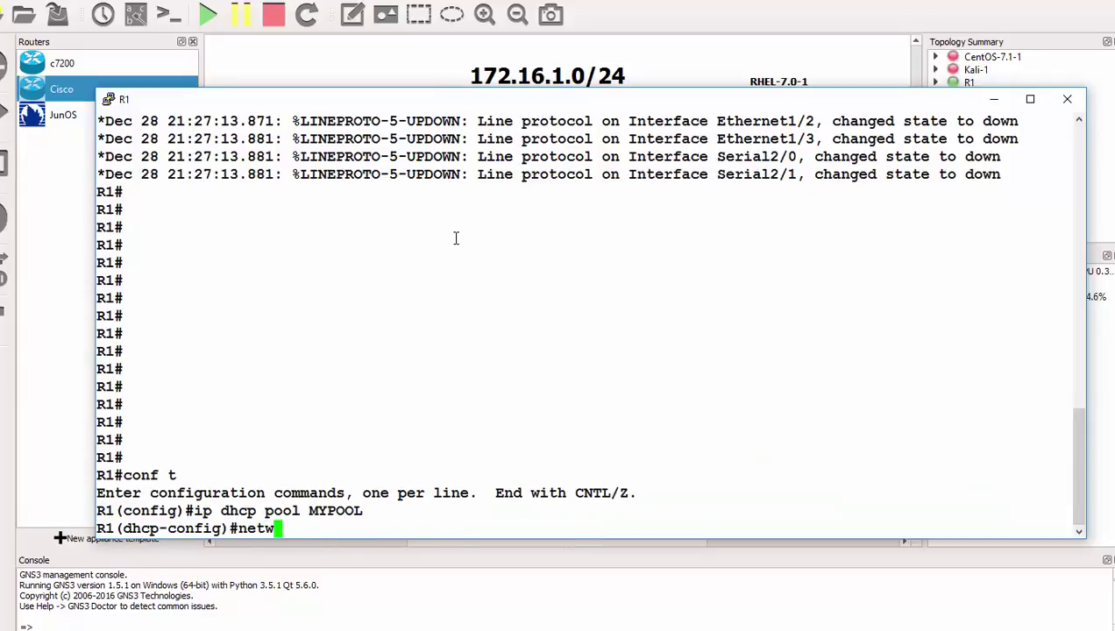
key(Tab)
text(1)
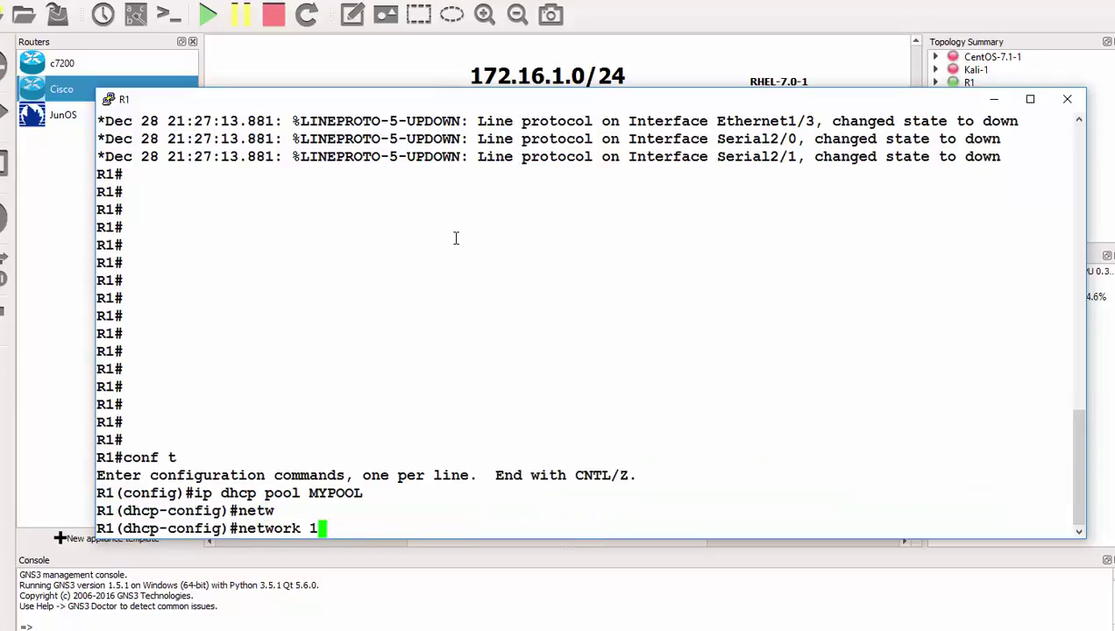
text(72.16.)
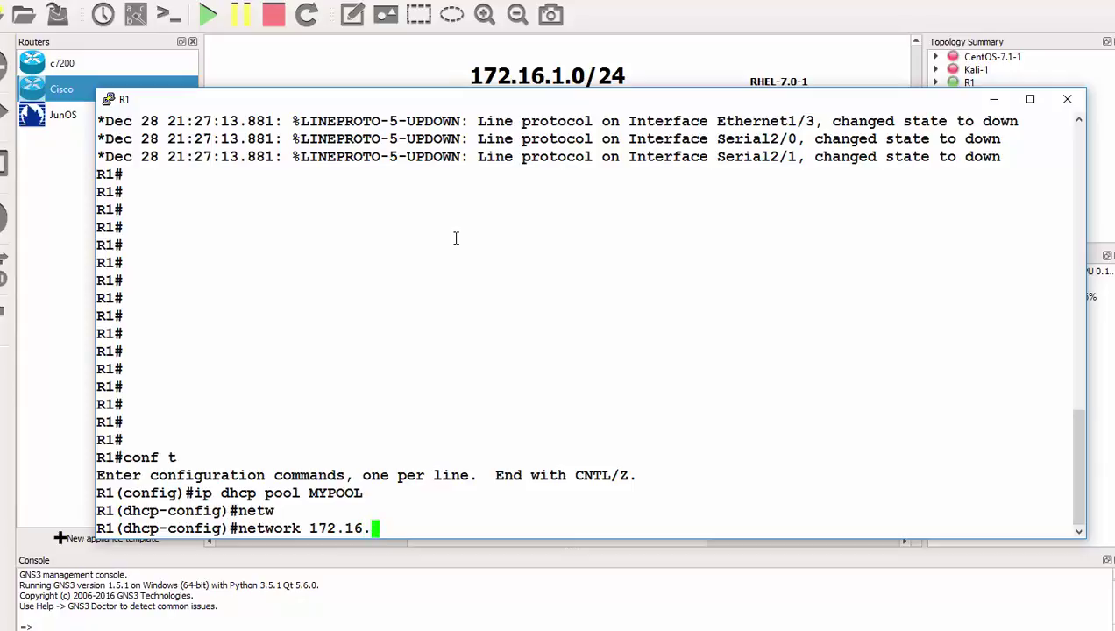
text(1.0 /24)
key(Return)
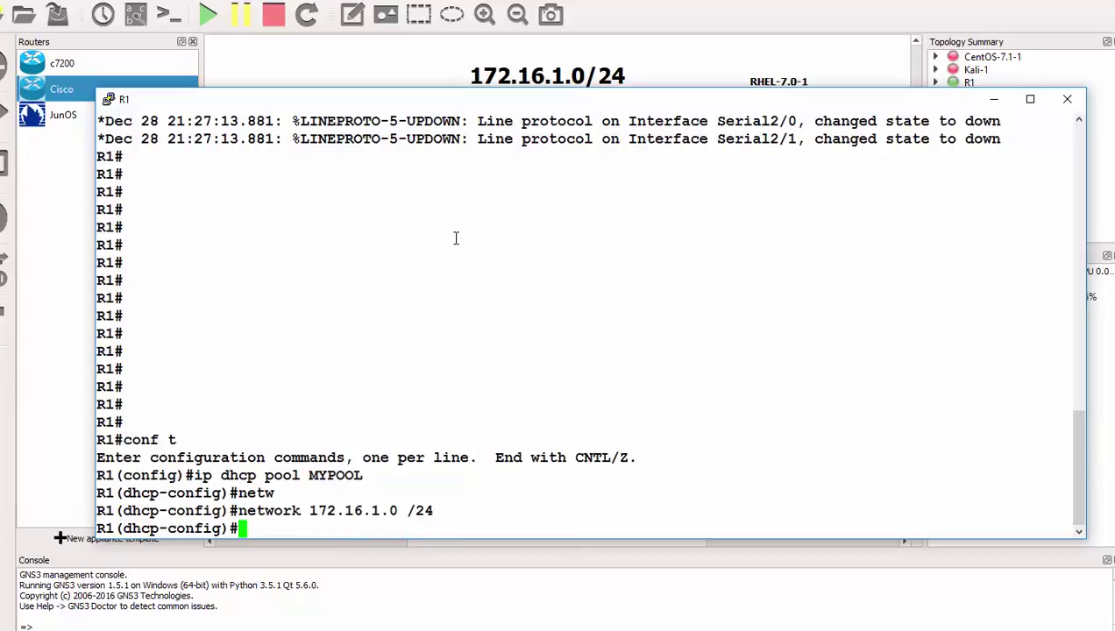
Set MYPOOL's default router to 172.16.1.254 and leave the pool configuration
text(i)
key(BackSpace)
text(def)
key(Tab)
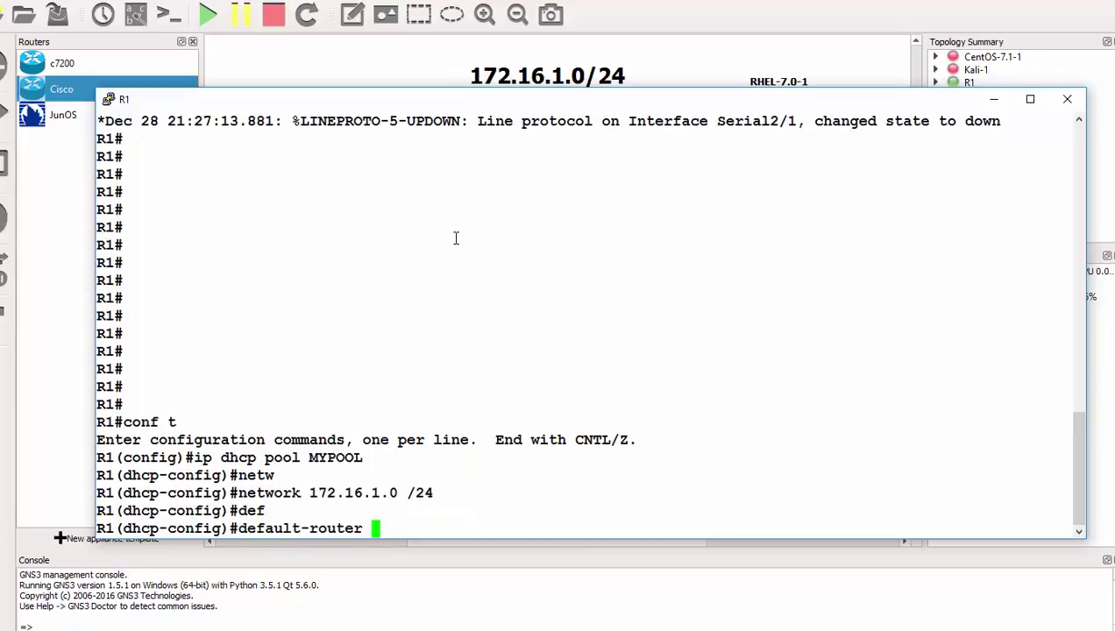
text(172.16.1)
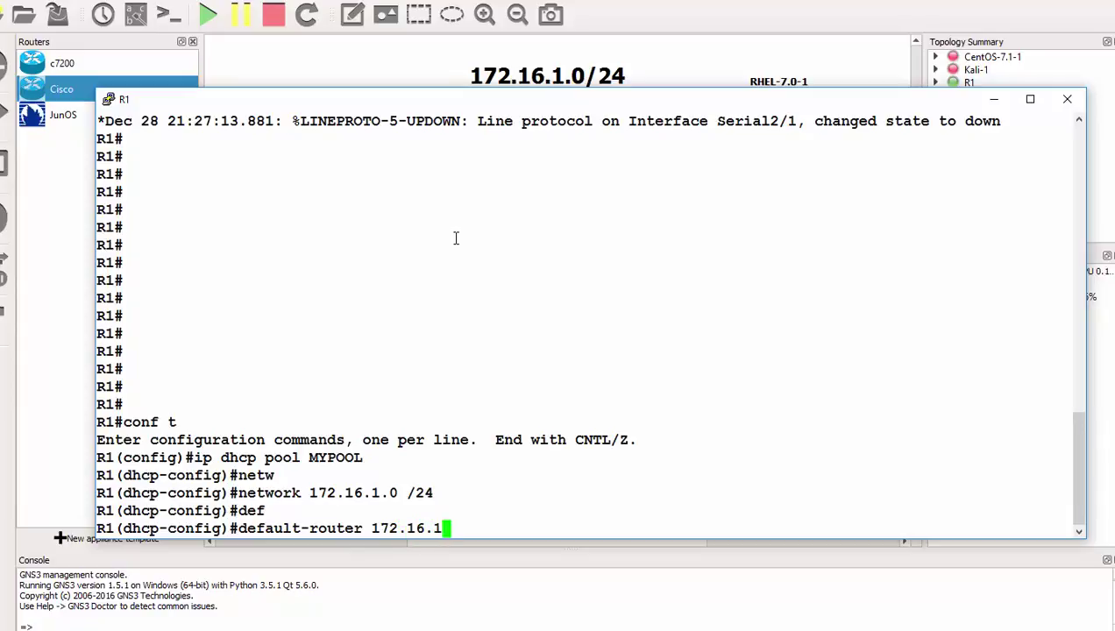
text(.254)
key(Return)
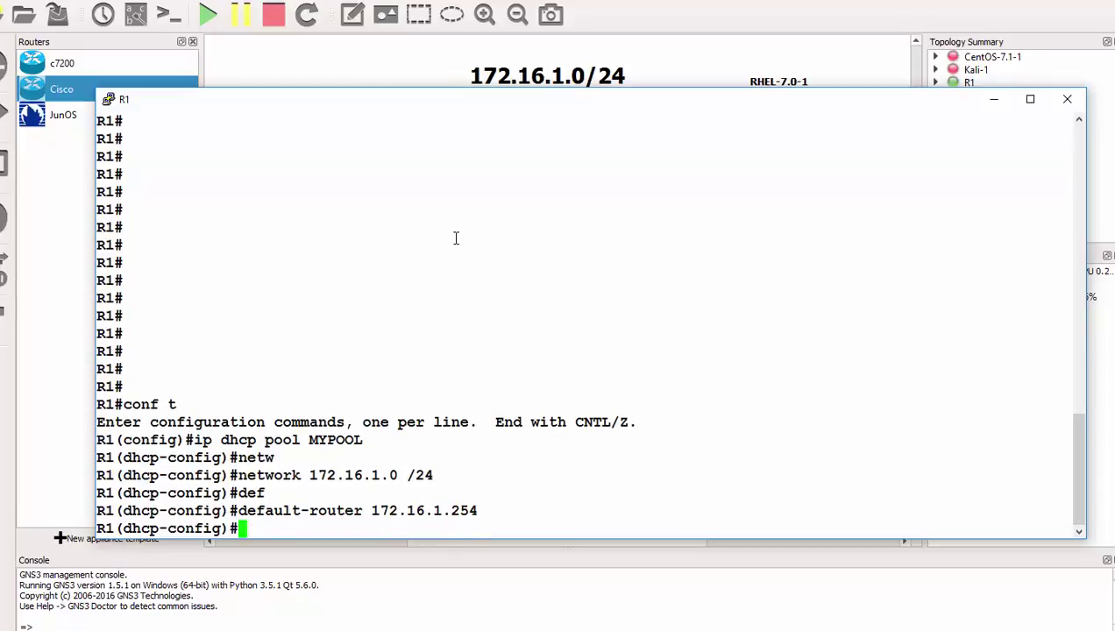
text(exit)
key(Return)
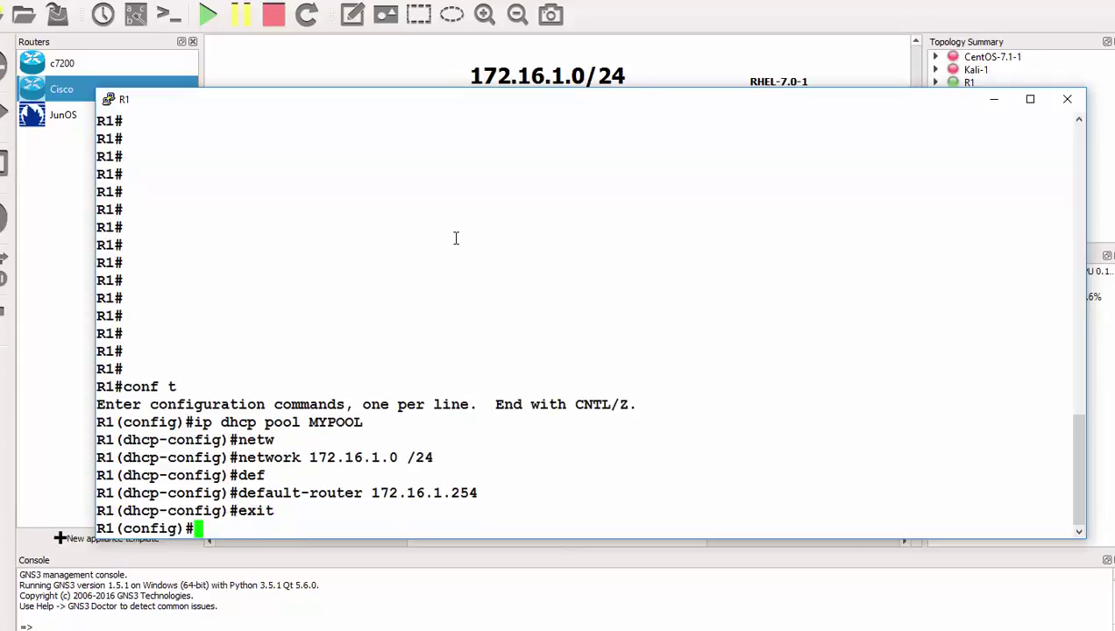
text(t e0)
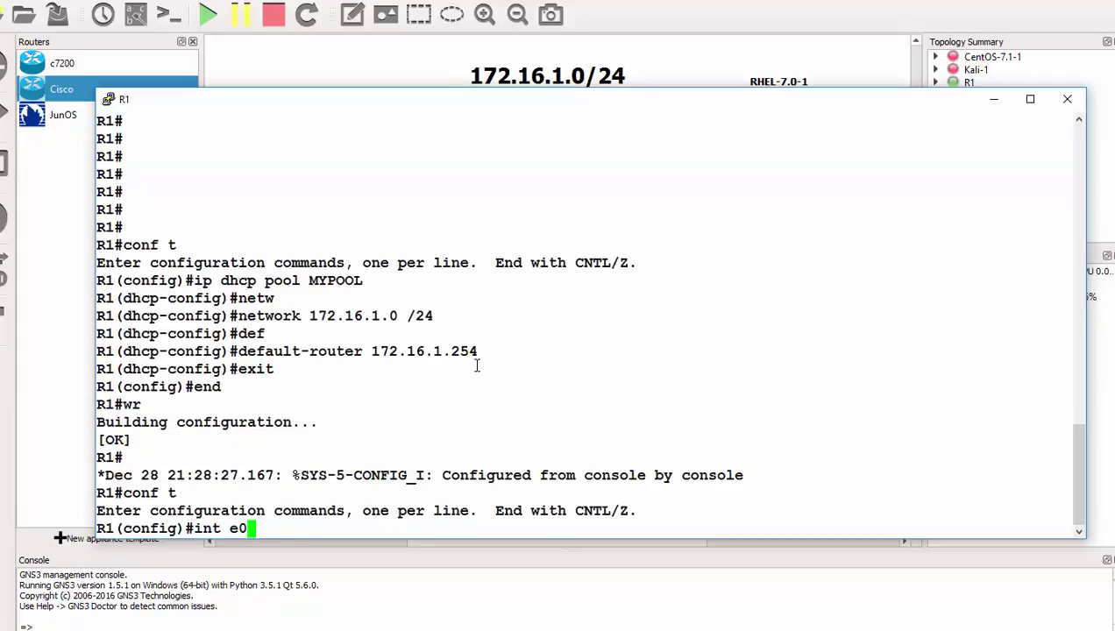
text(/0)
Assign 172.16.1.254 255.255.255.0 to R1's Ethernet0/0
key(Return)
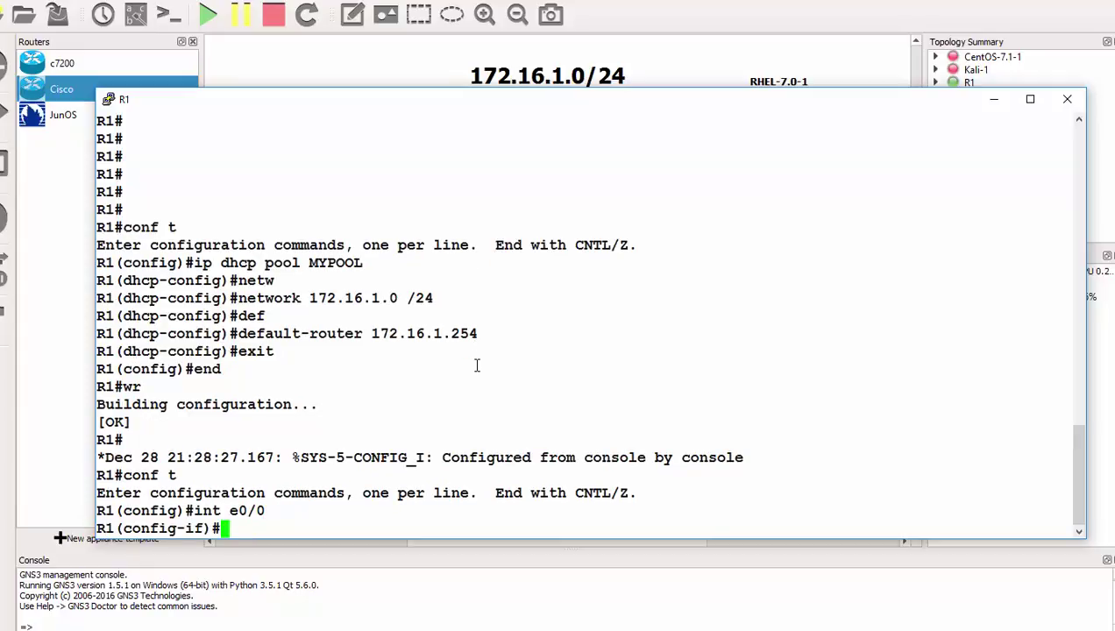
text(ip add)
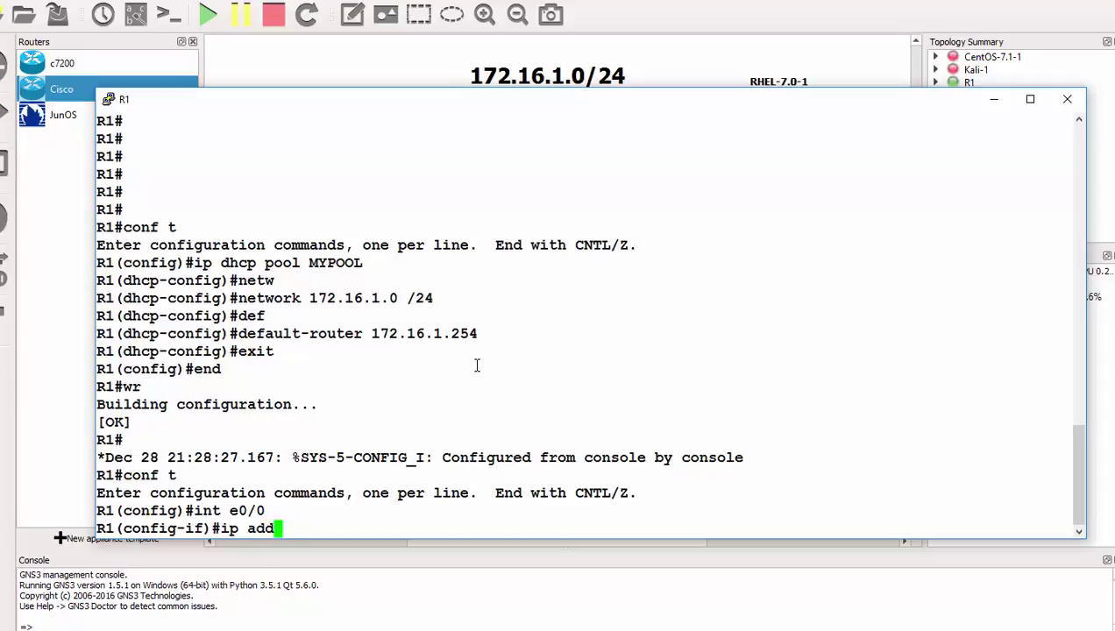
text( 172.16.)
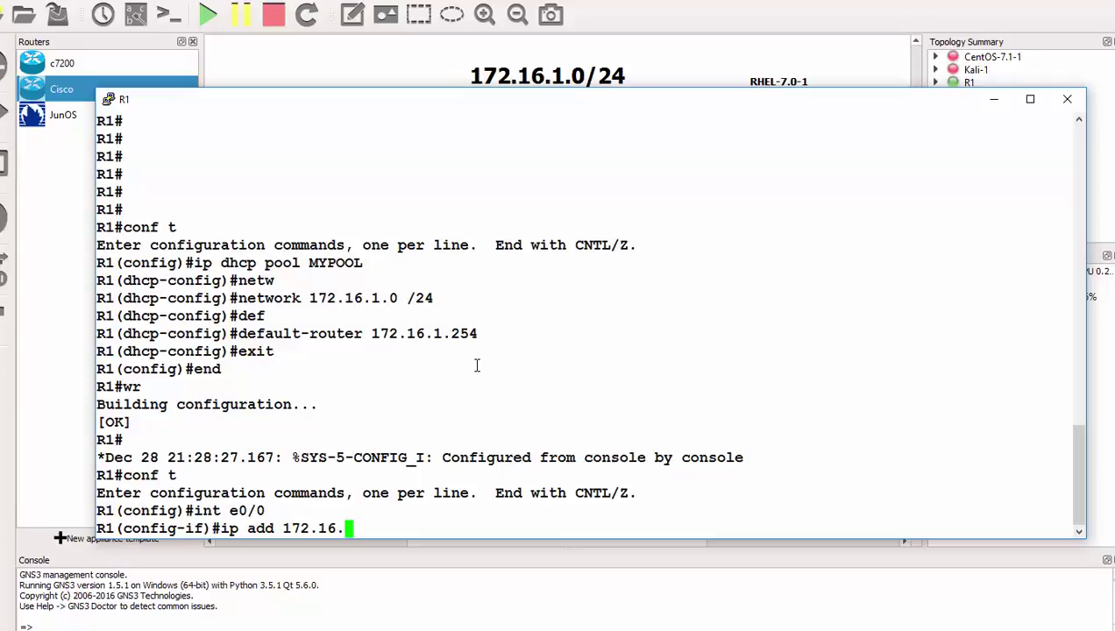
text(1.254)
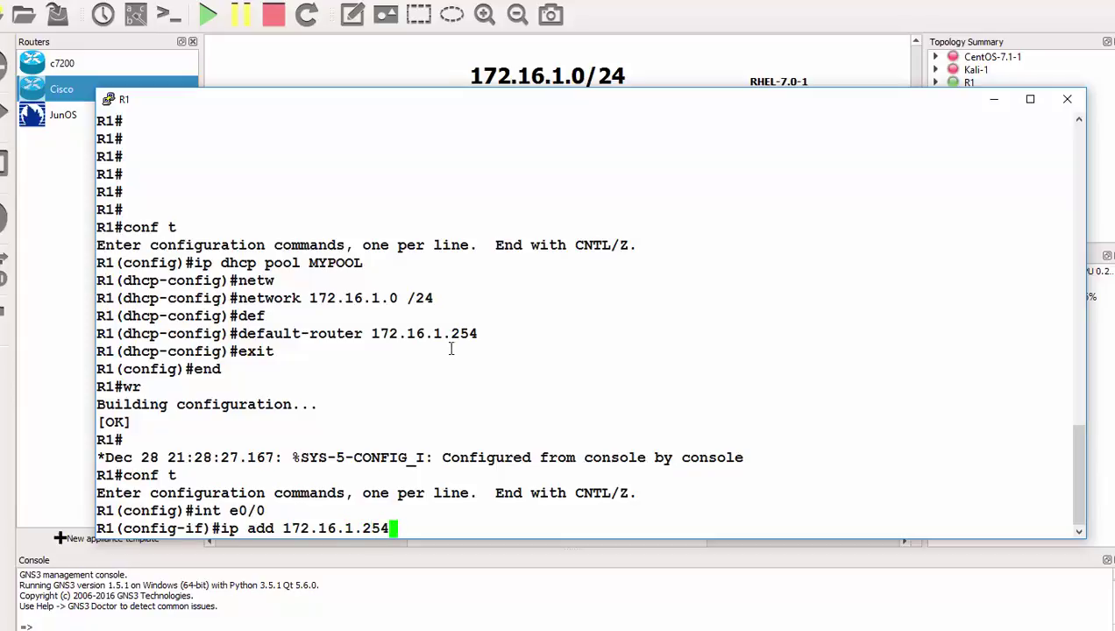
drag(477, 333, 363, 335)
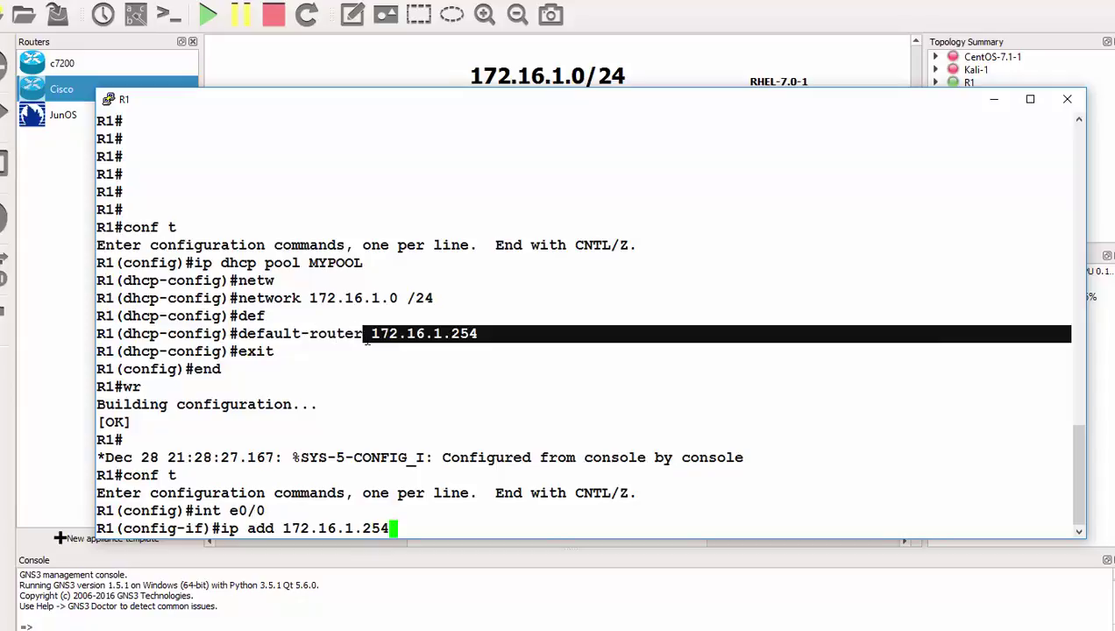
click(416, 517)
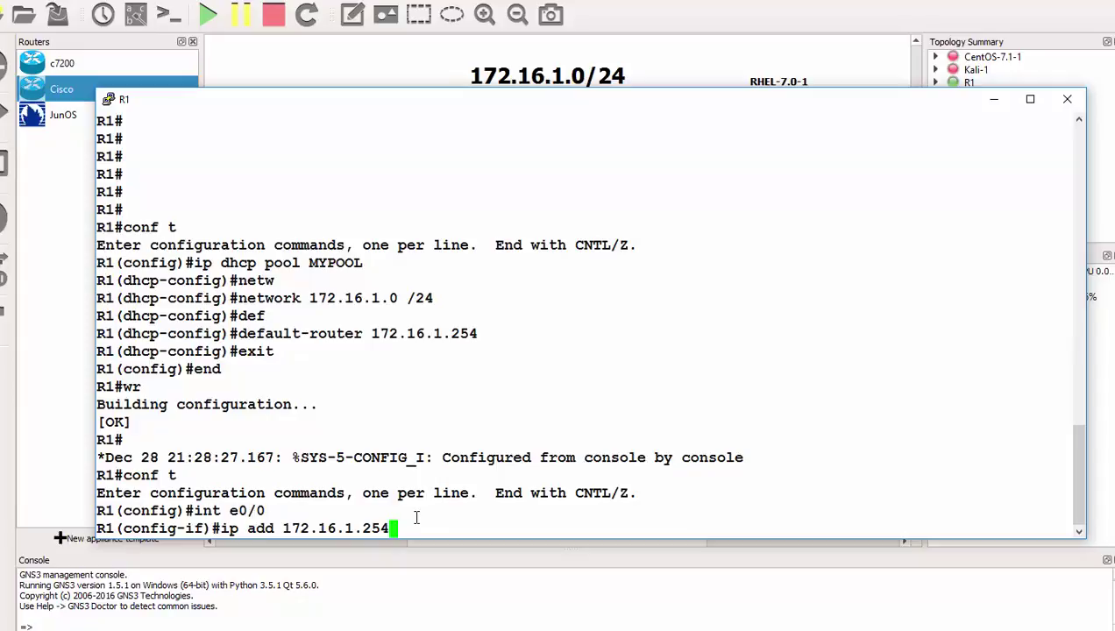
drag(275, 528, 395, 528)
click(419, 531)
text(255.2)
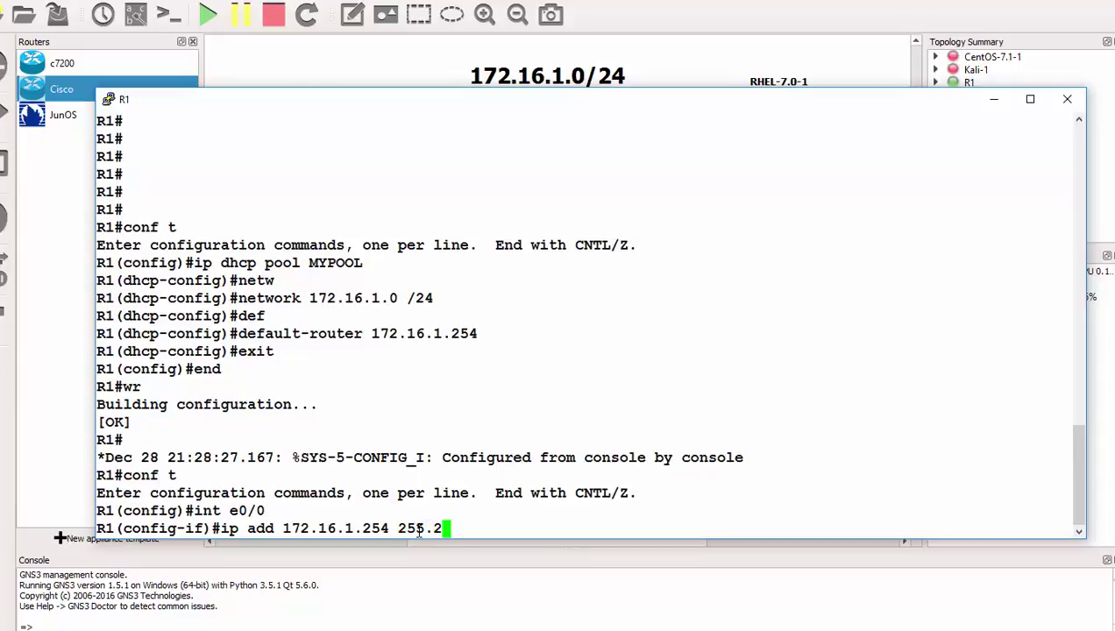
text(55.255)
text(.0)
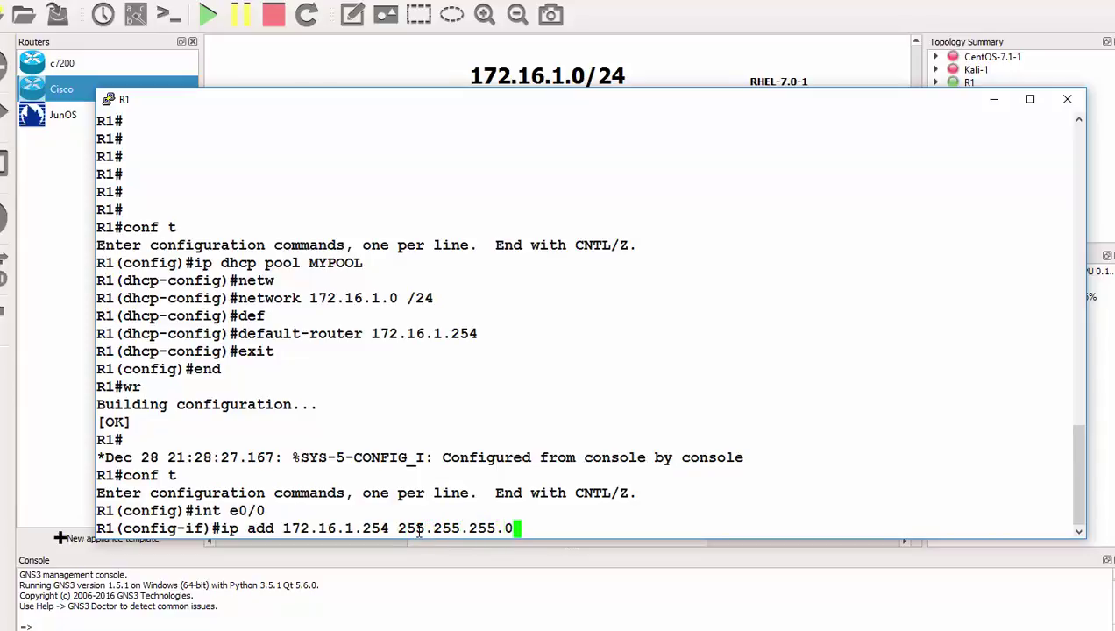
key(Return)
Enable Ethernet0/0 with no shutdown, exit config mode and save with wr
text(nos hut)
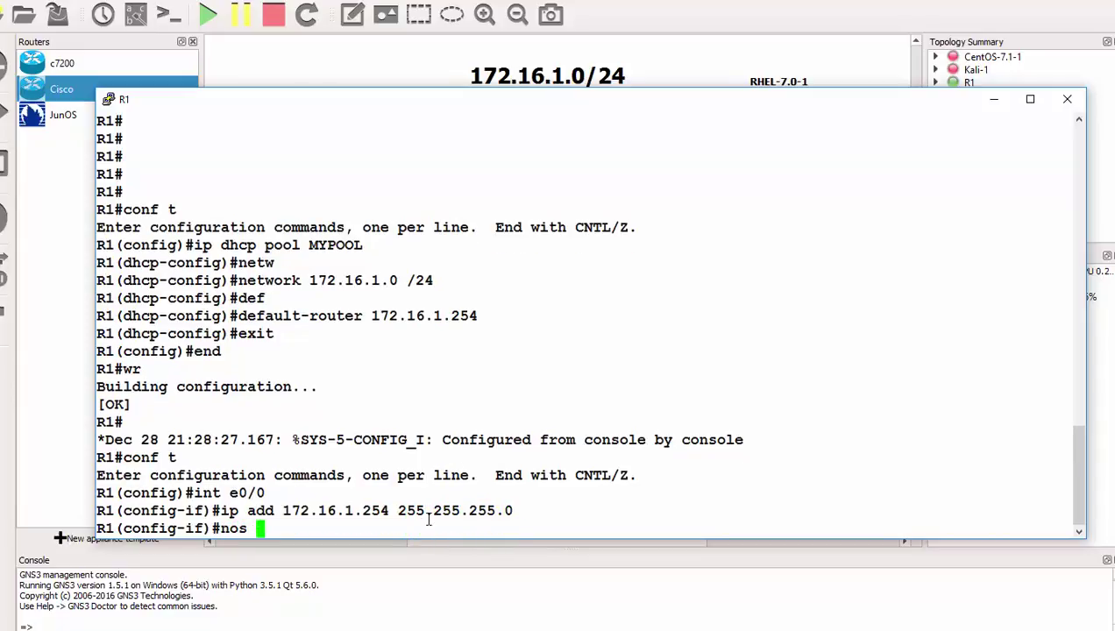
key(BackSpace)
key(BackSpace)
key(BackSpace)
key(BackSpace)
key(BackSpace)
text(shut)
key(Return)
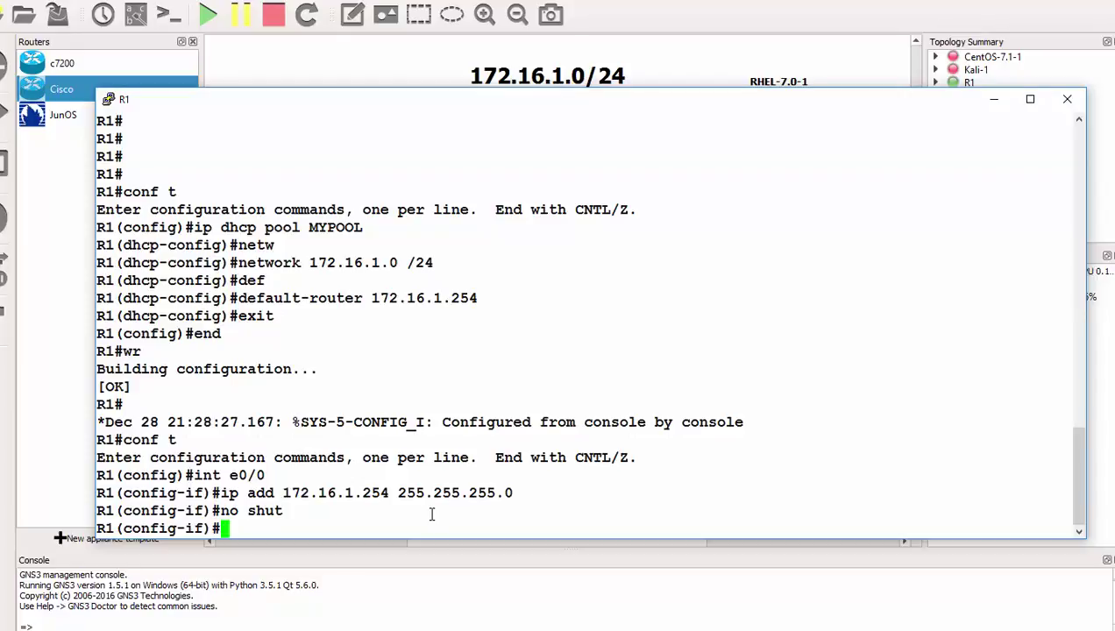
text(end)
key(Return)
text(wr)
key(Return)
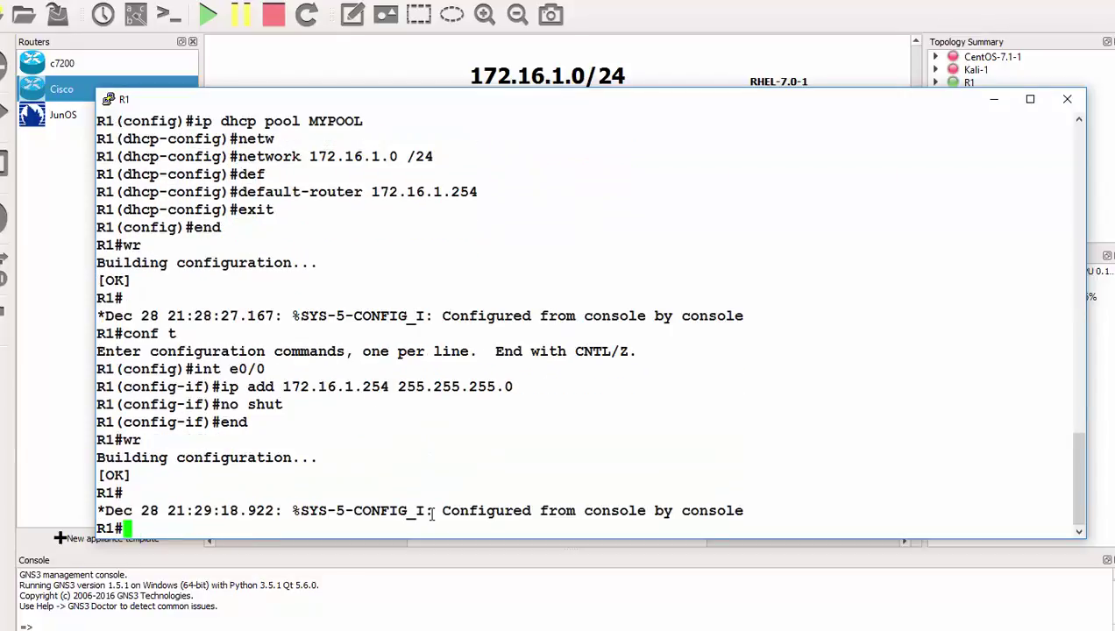
text(show )
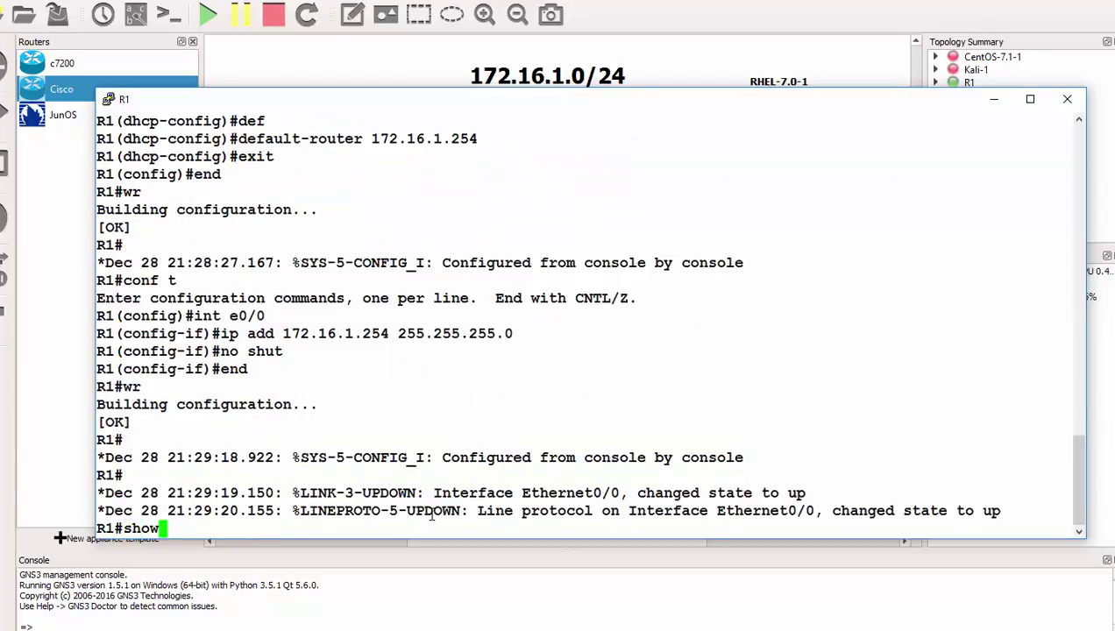
text(ip int br)
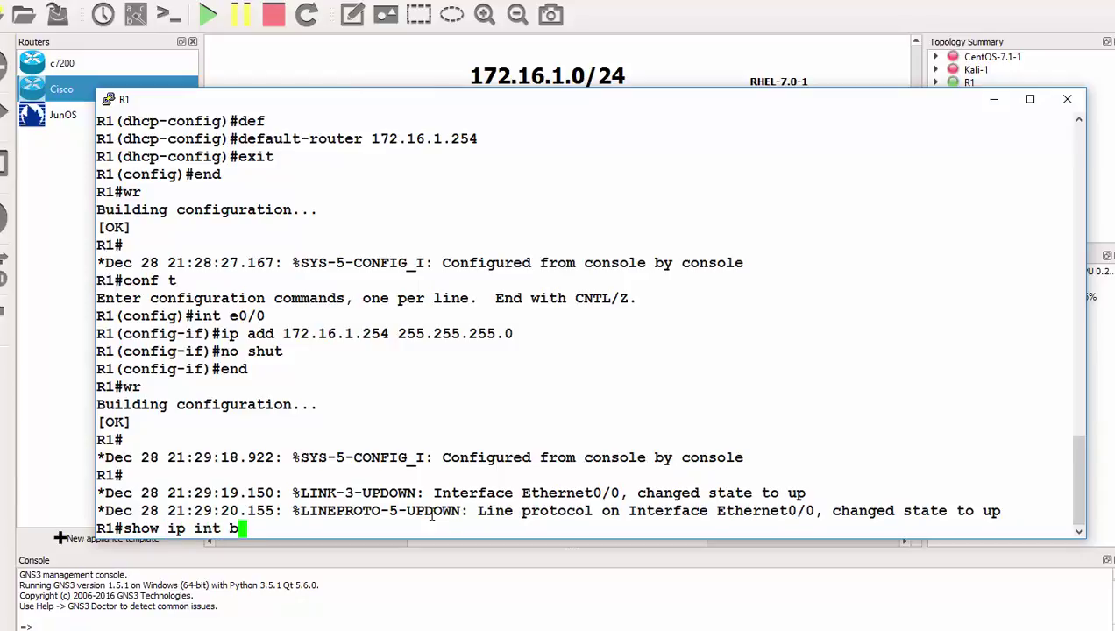
Check show ip int brief lists Ethernet0/0 at 172.16.1.254, then close R1's console
key(Return)
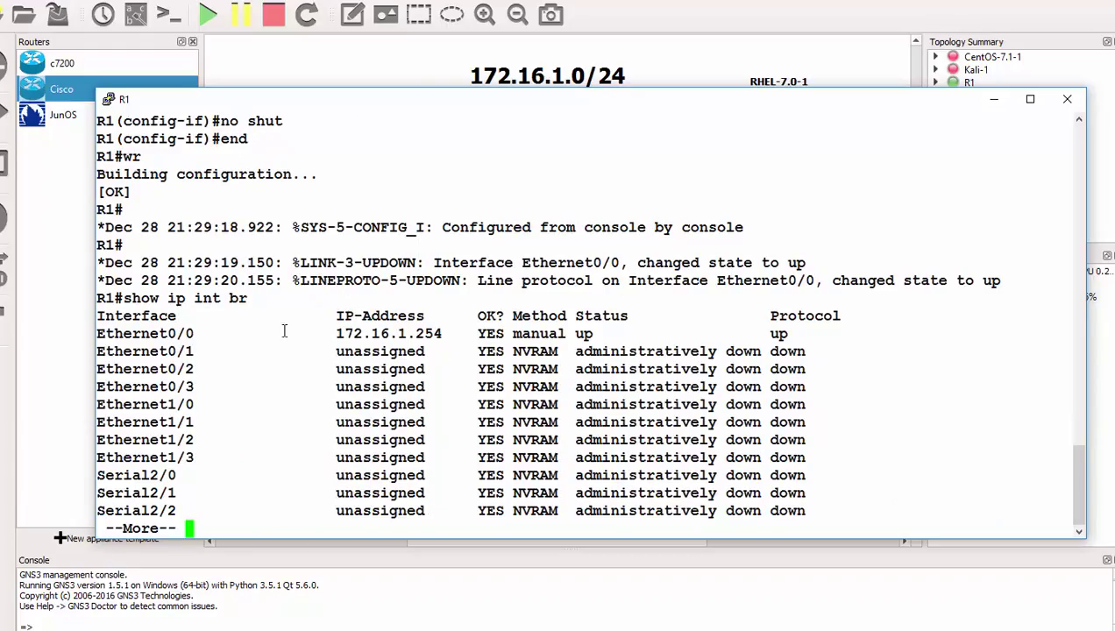
drag(328, 332, 470, 326)
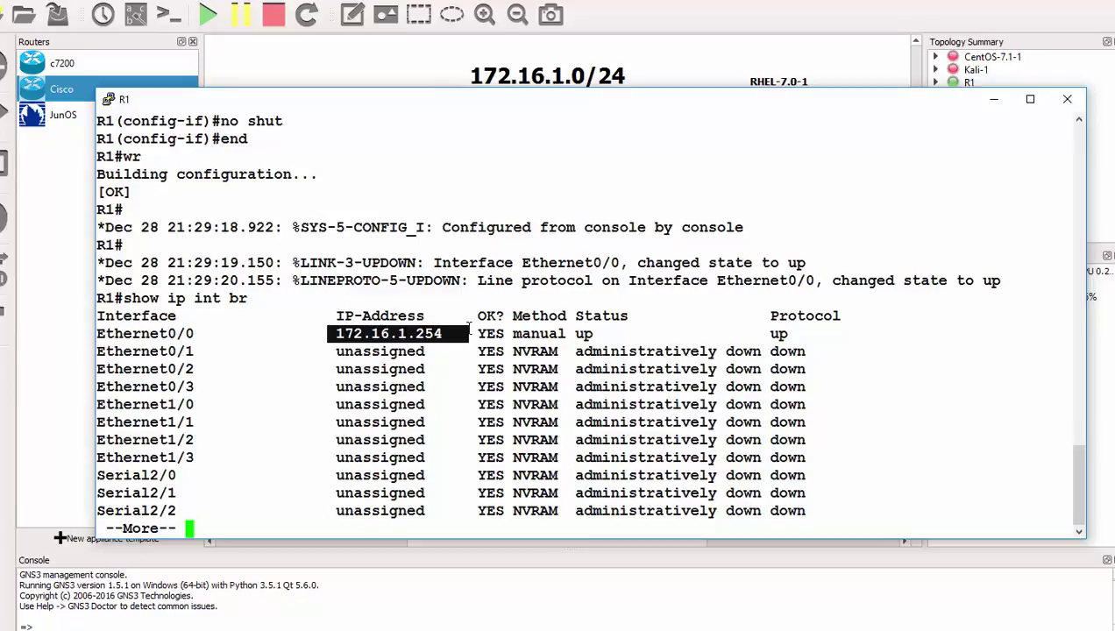
click(1065, 99)
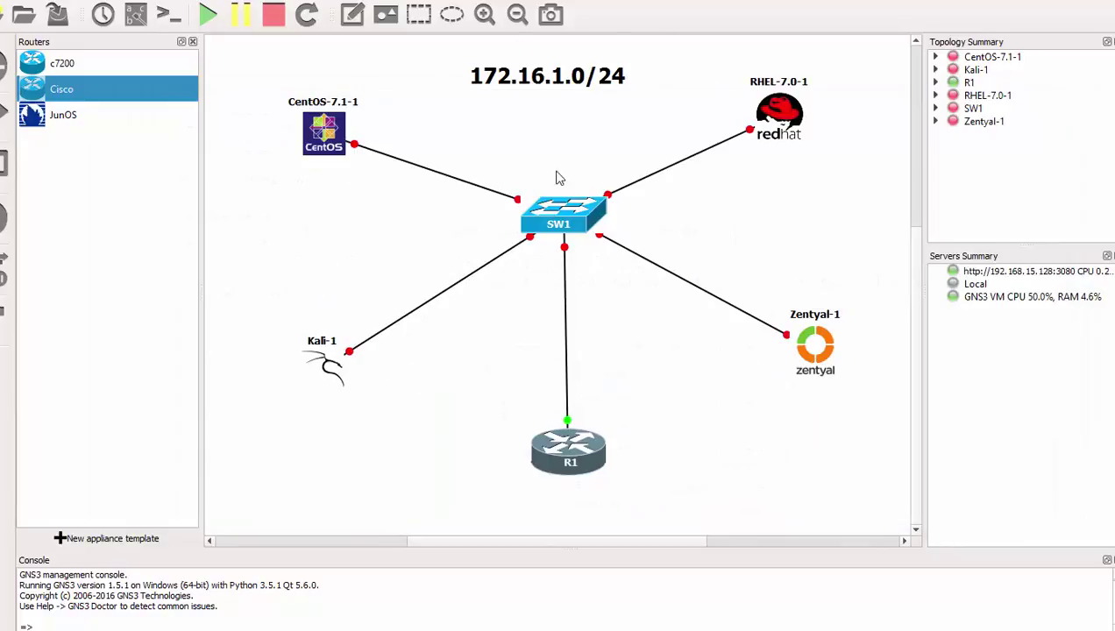
Start switch SW1, then start the CentOS-7.1-1 node
right_click(326, 126)
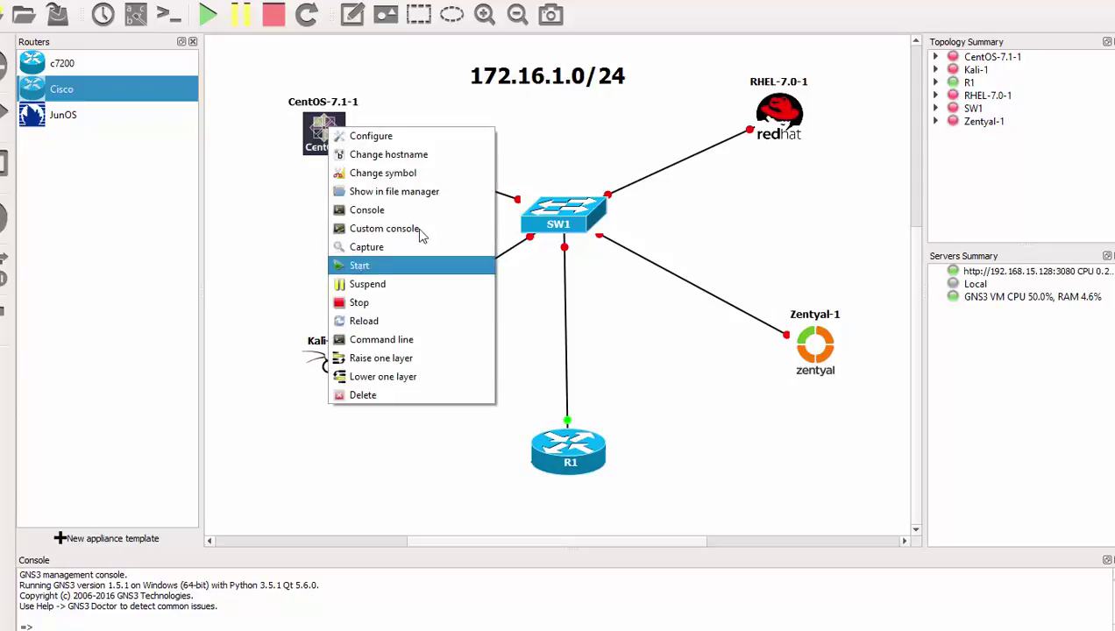
click(561, 132)
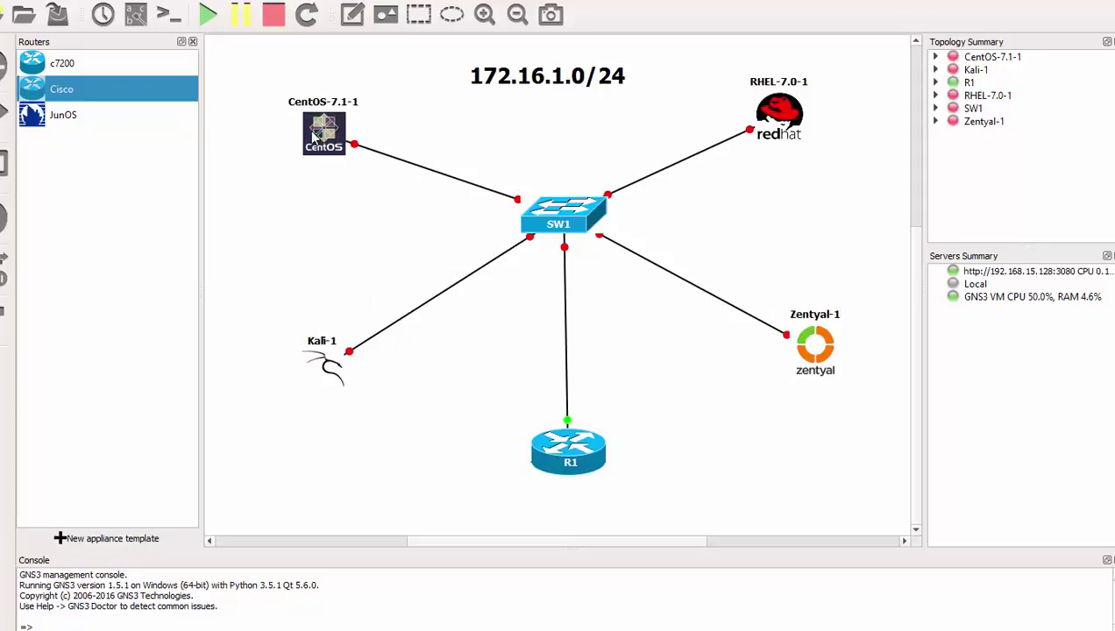
right_click(566, 215)
click(580, 401)
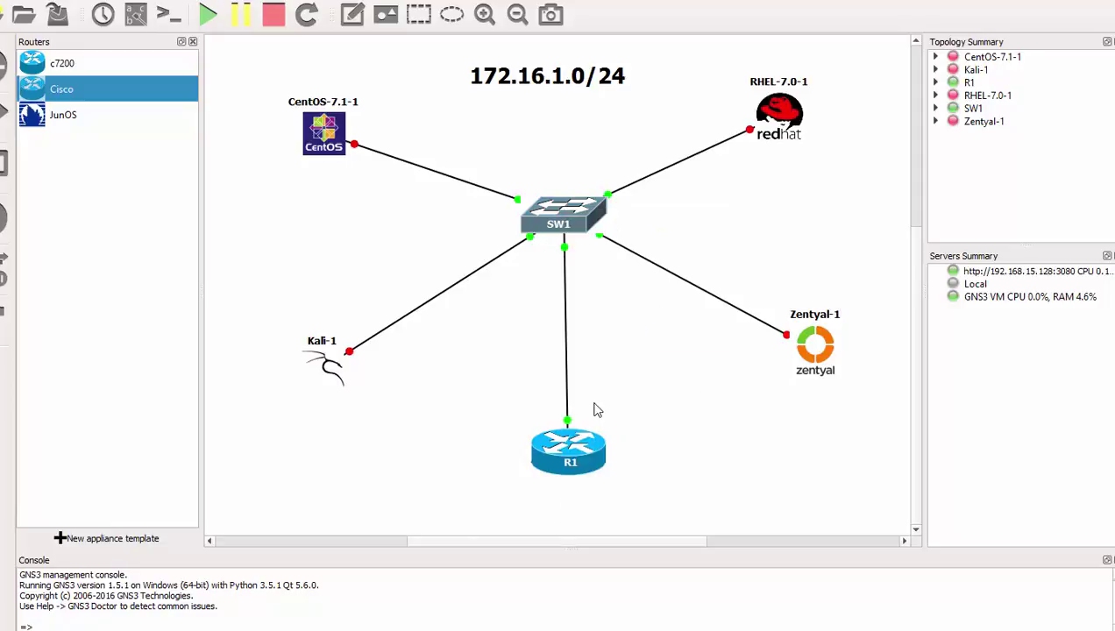
right_click(324, 133)
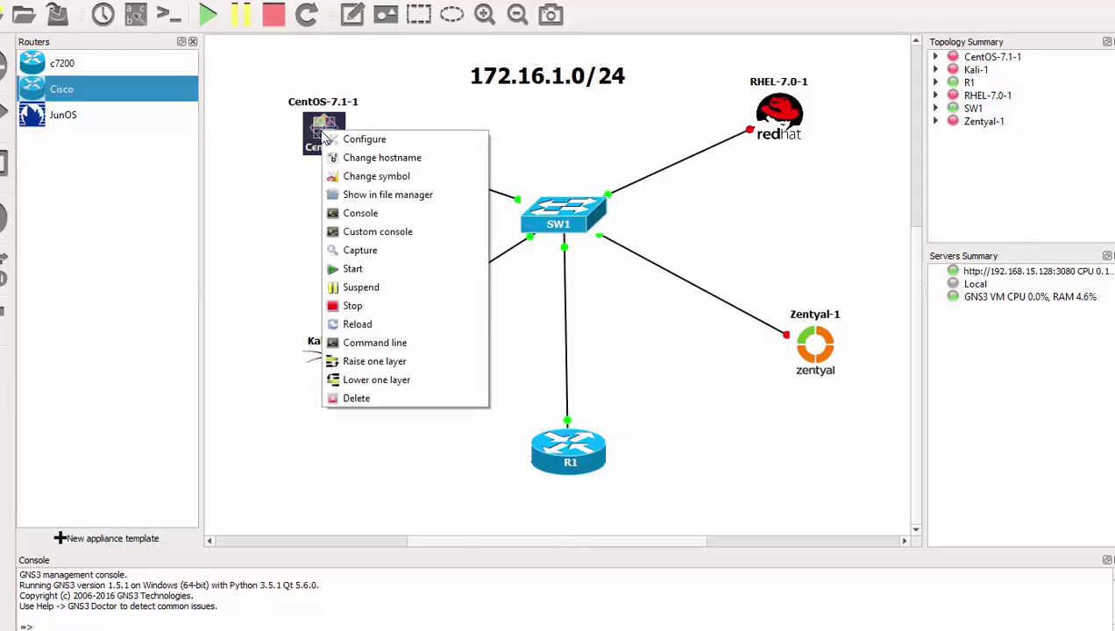
click(371, 272)
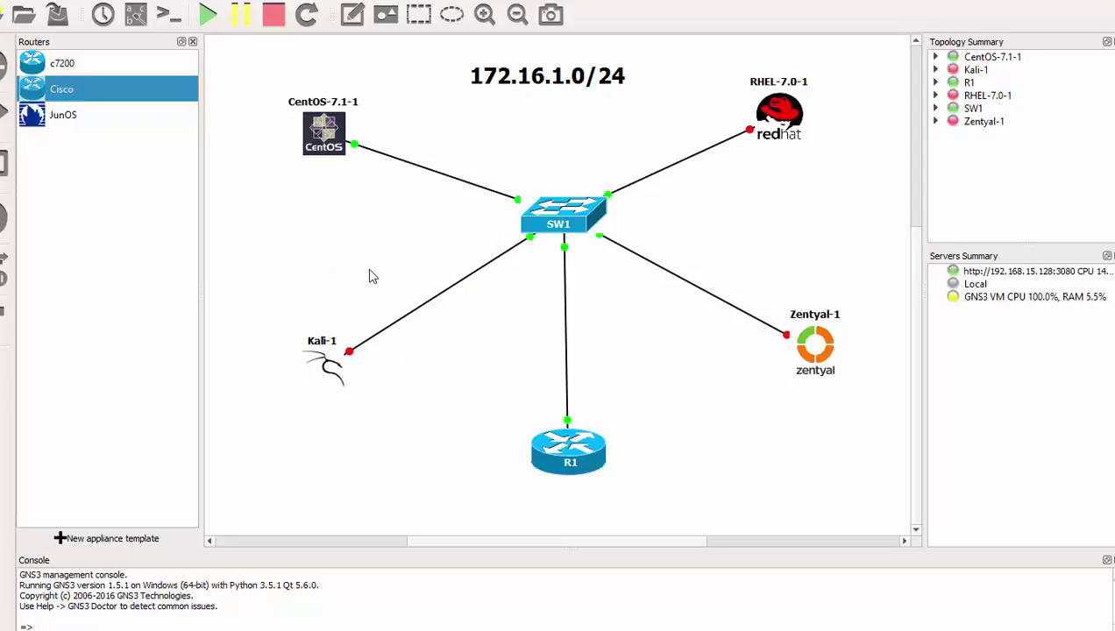
Log into CentOS as root and display /etc/redhat-release showing 7.1.1503
text(oot)
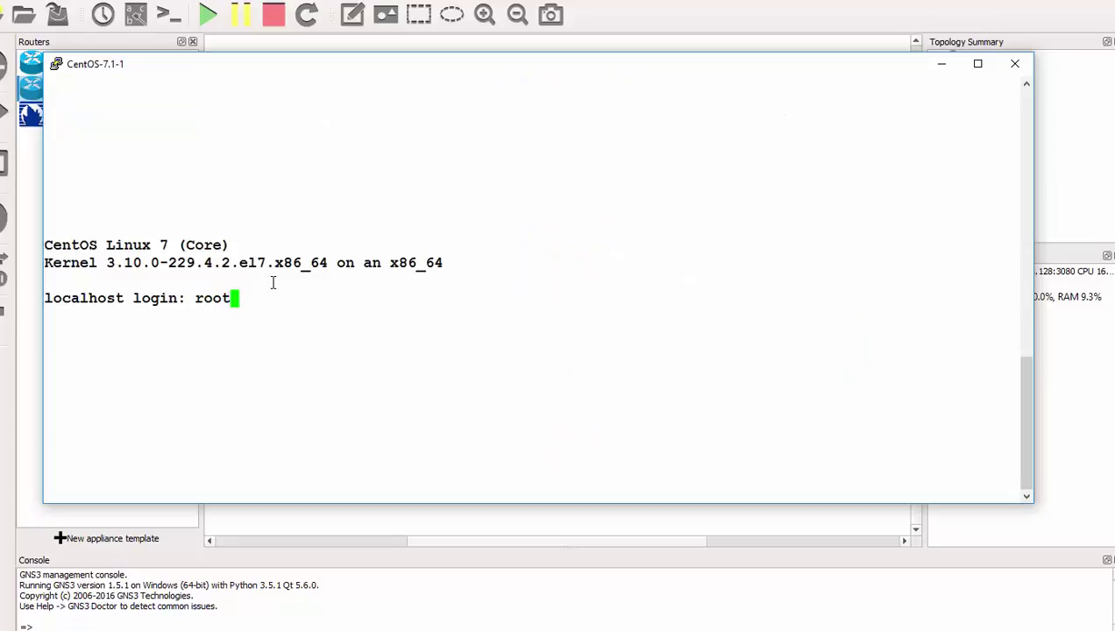
key(Return)
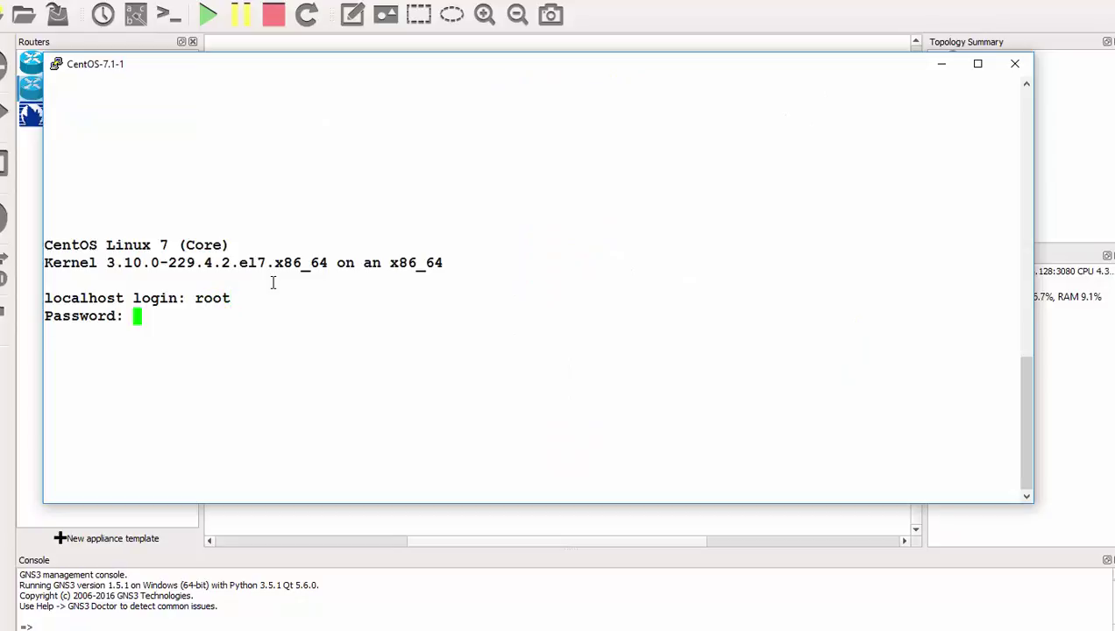
key(Return)
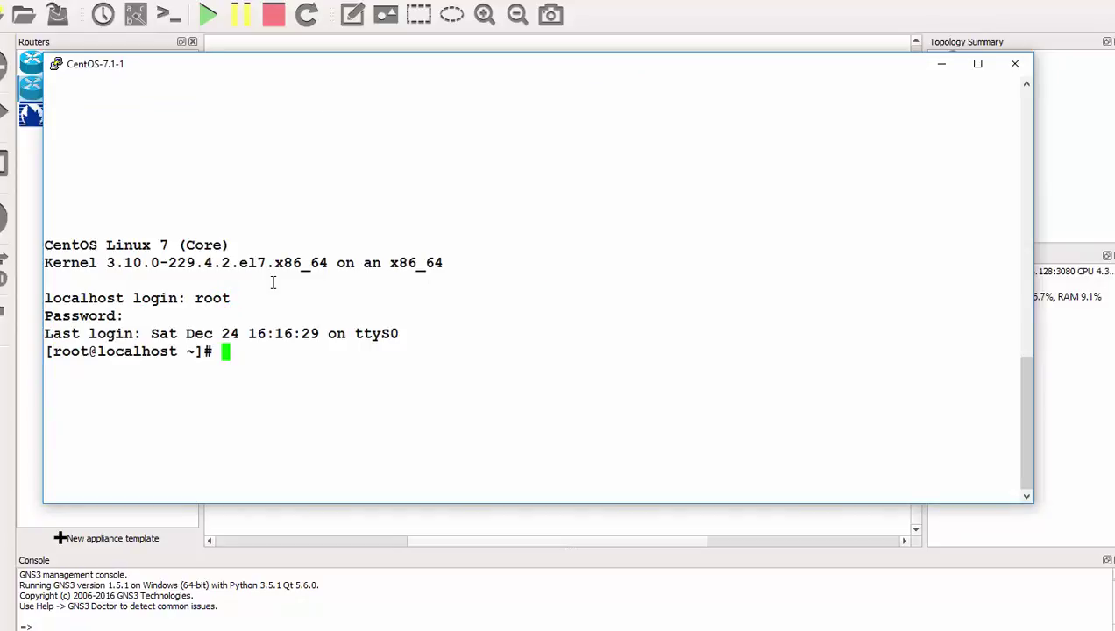
text(cat /wt)
key(BackSpace)
key(BackSpace)
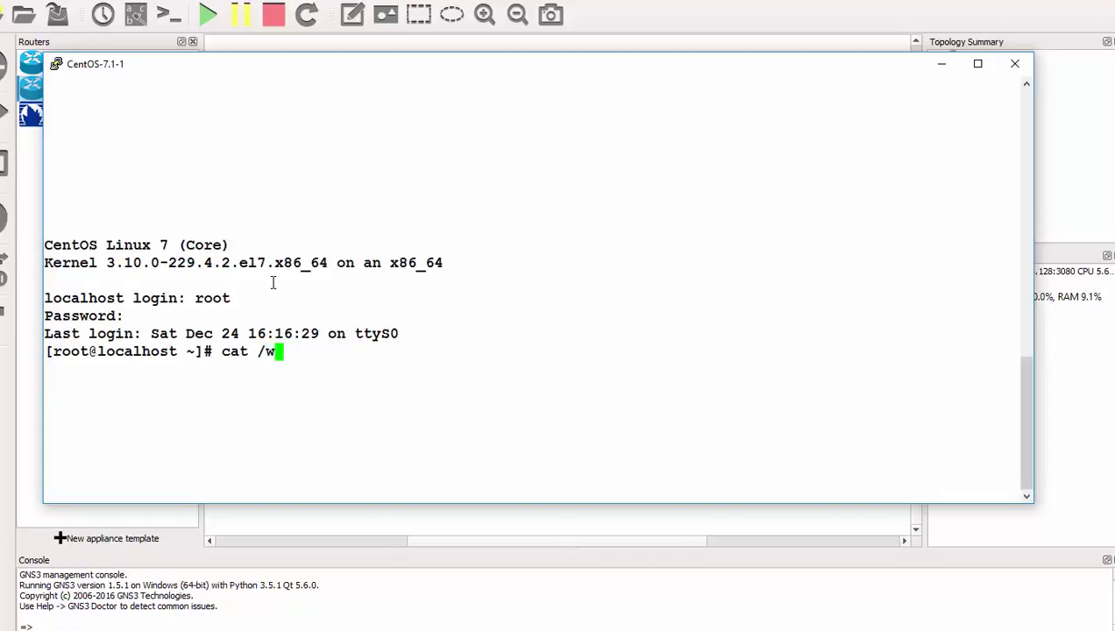
text(etc/redh)
key(Tab)
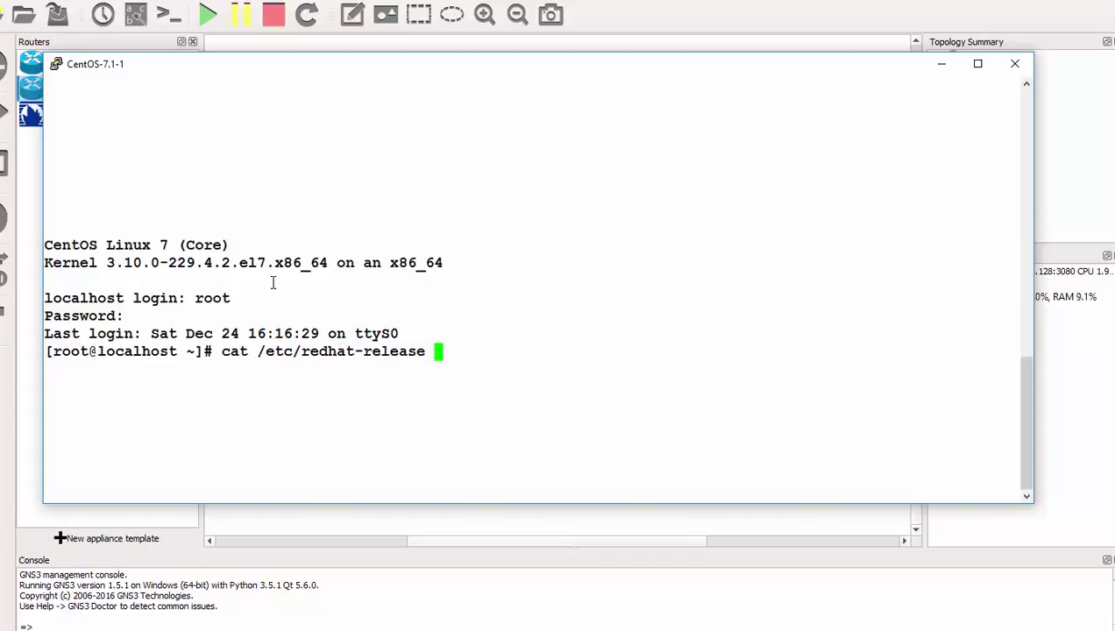
key(Return)
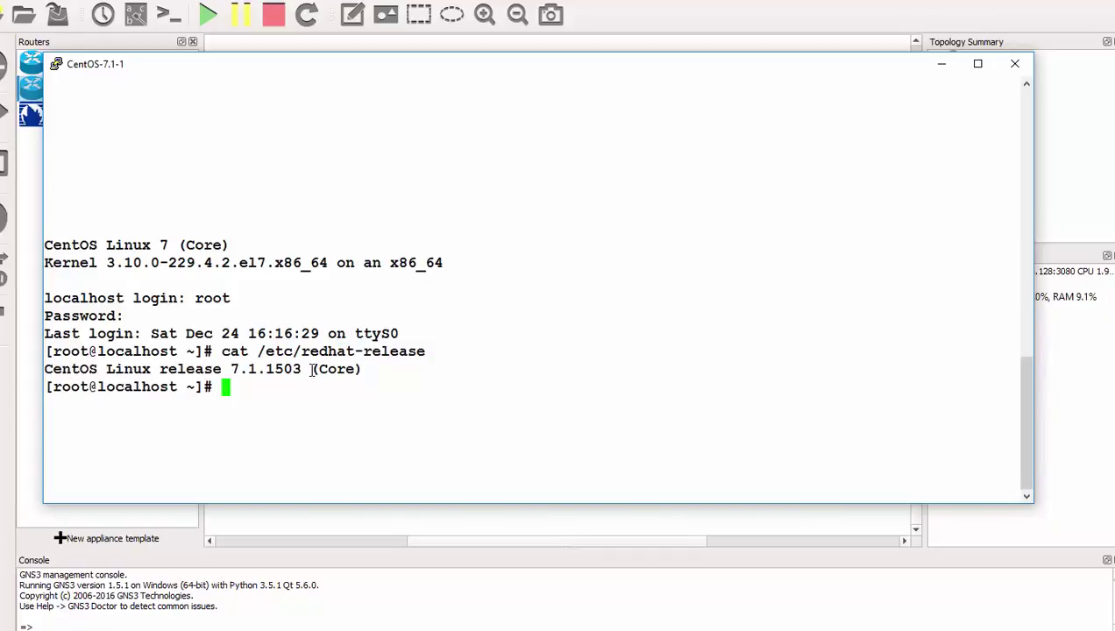
drag(310, 369, 61, 369)
click(234, 397)
Confirm eth0 holds DHCP address 172.16.1.1/24 with ip add, then close the console
text(ip add)
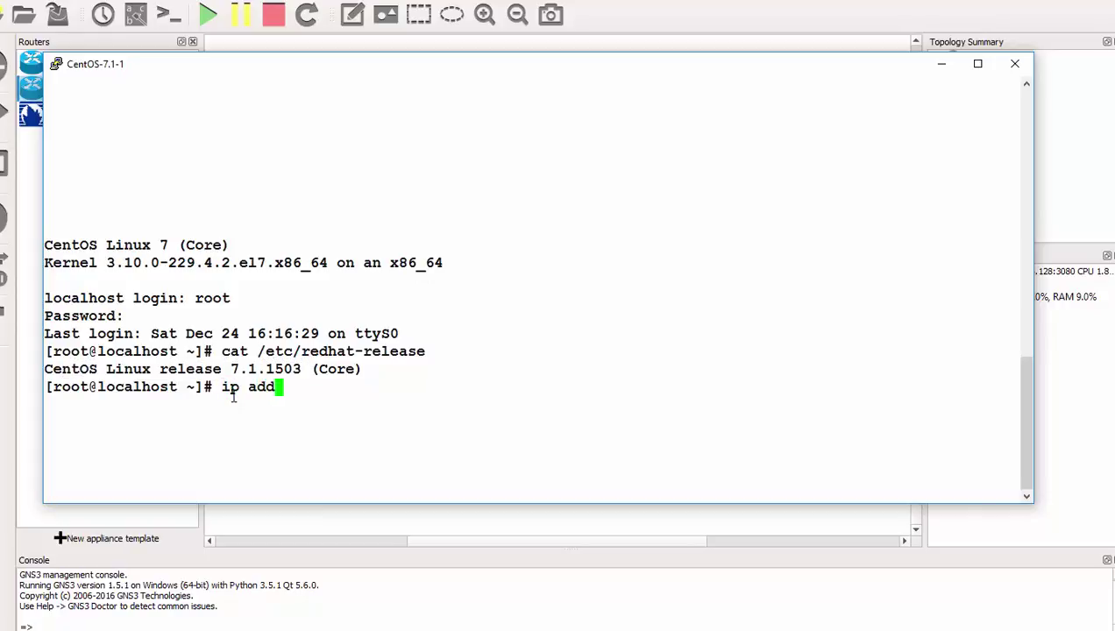
key(Return)
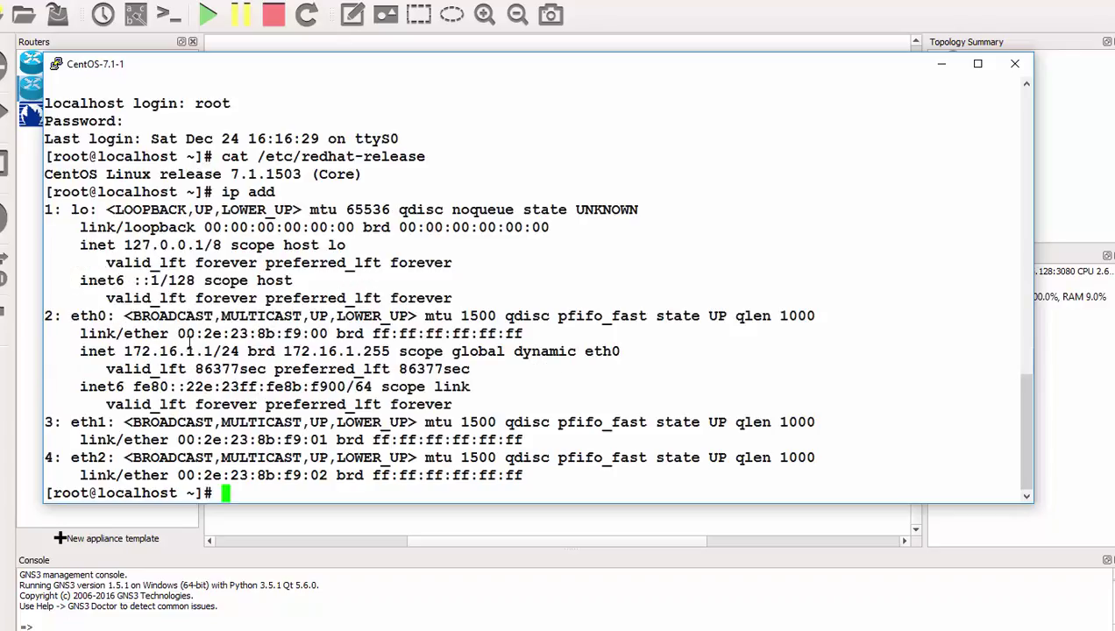
drag(239, 351, 124, 347)
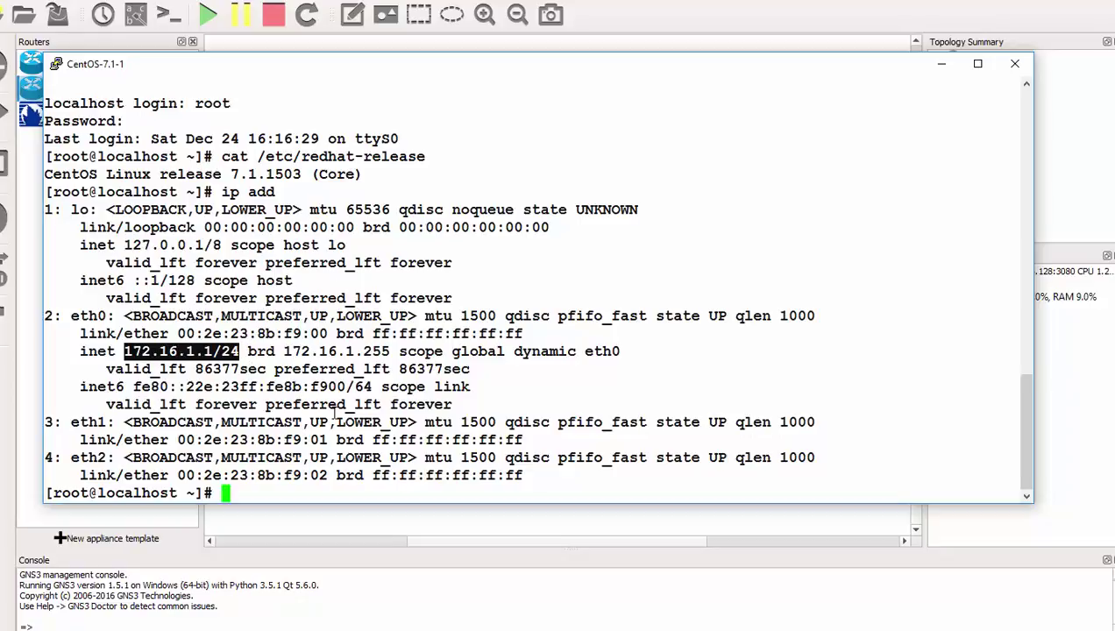
click(274, 467)
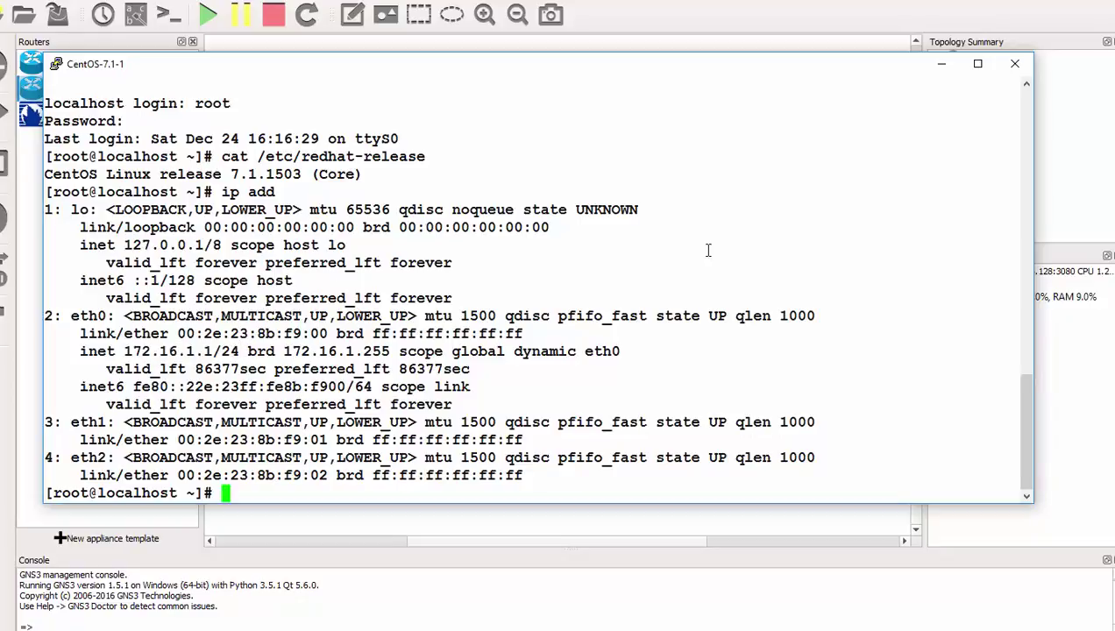
click(1015, 66)
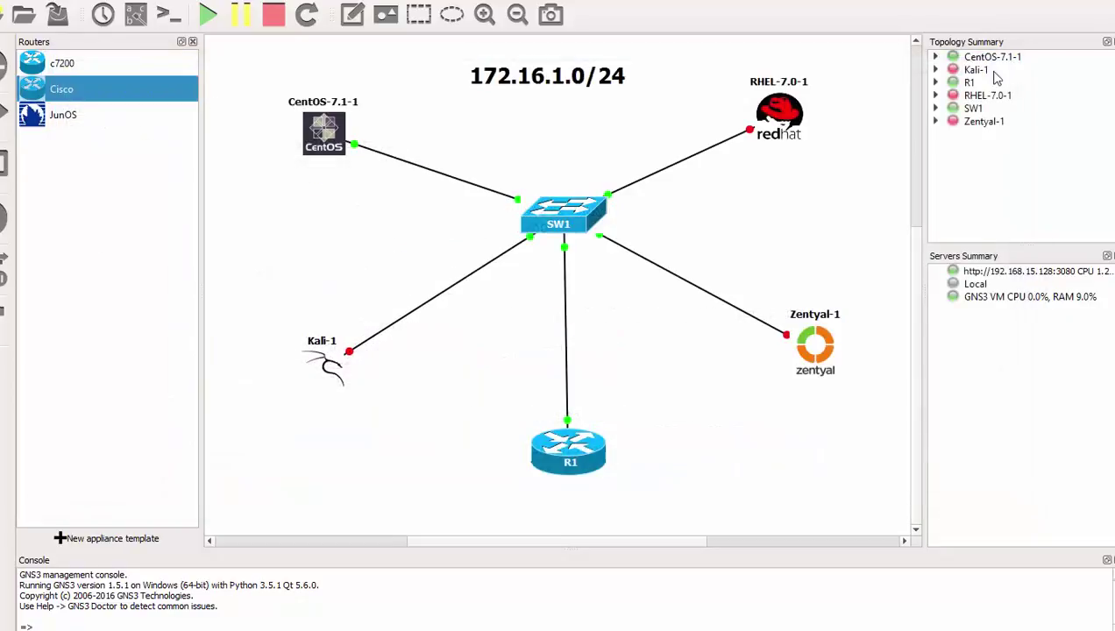
Start Kali-1 and open its VNC console showing the Kali login screen
right_click(331, 369)
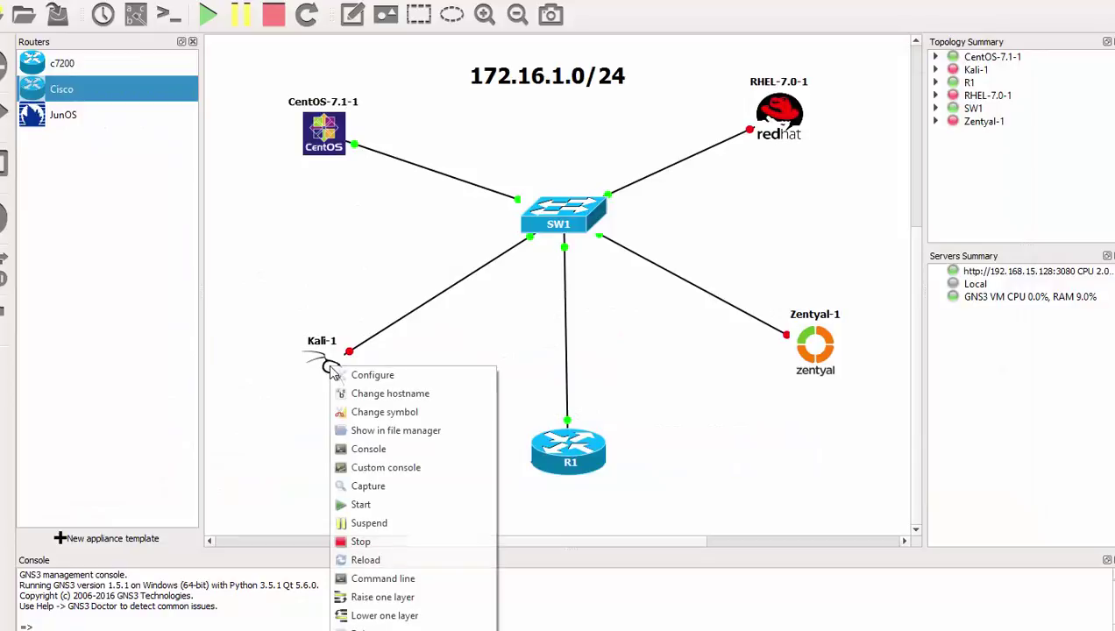
click(380, 506)
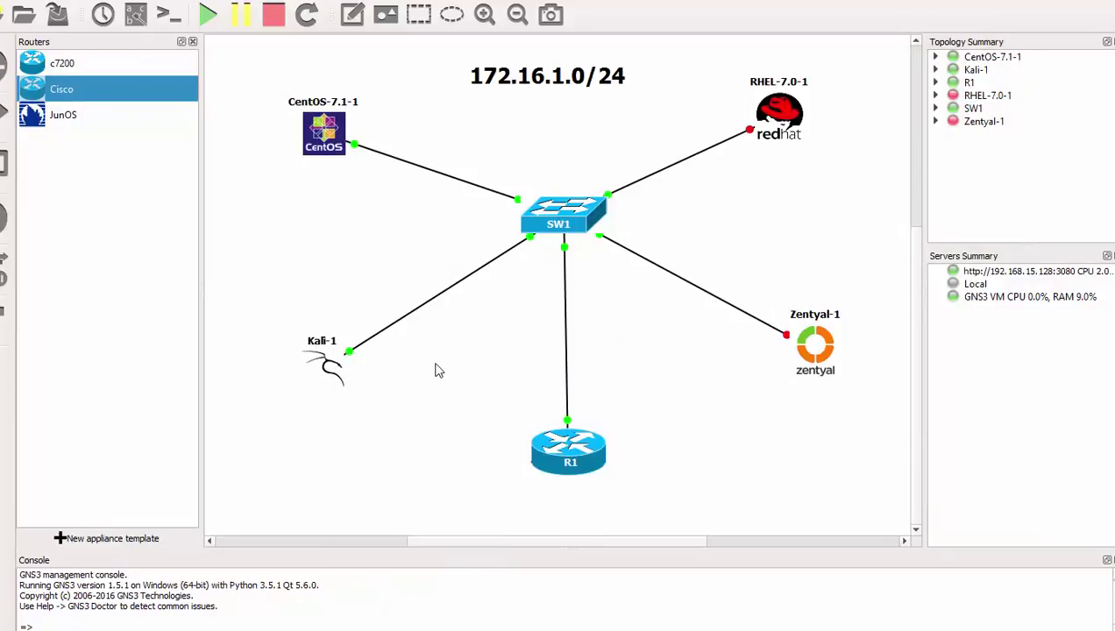
double_click(330, 369)
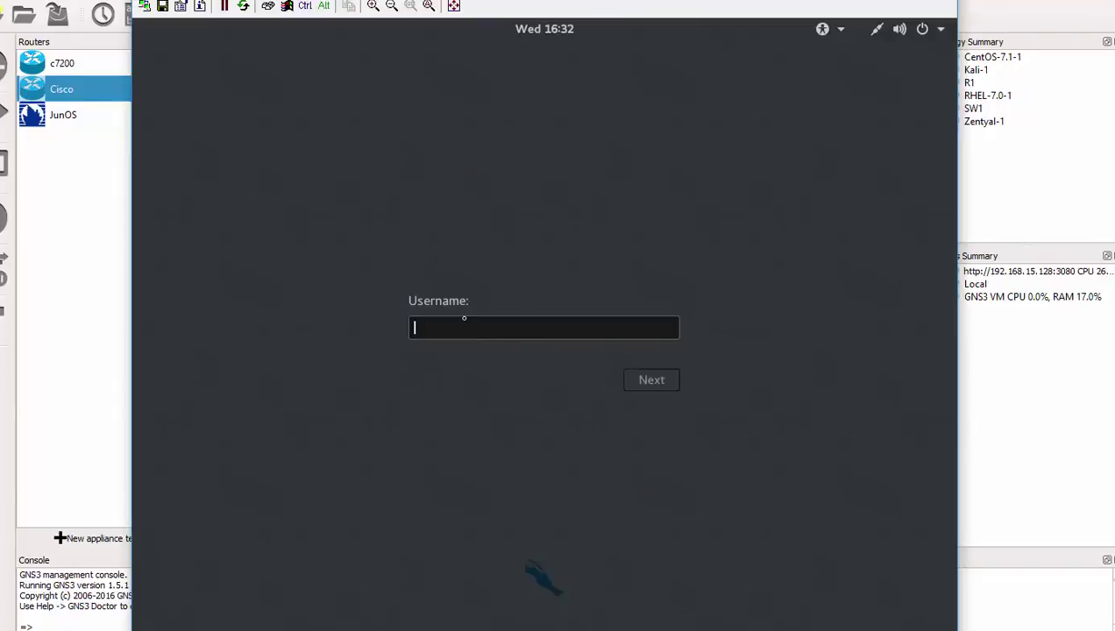
Sign in to the Kali console as user root with the root password
text(root)
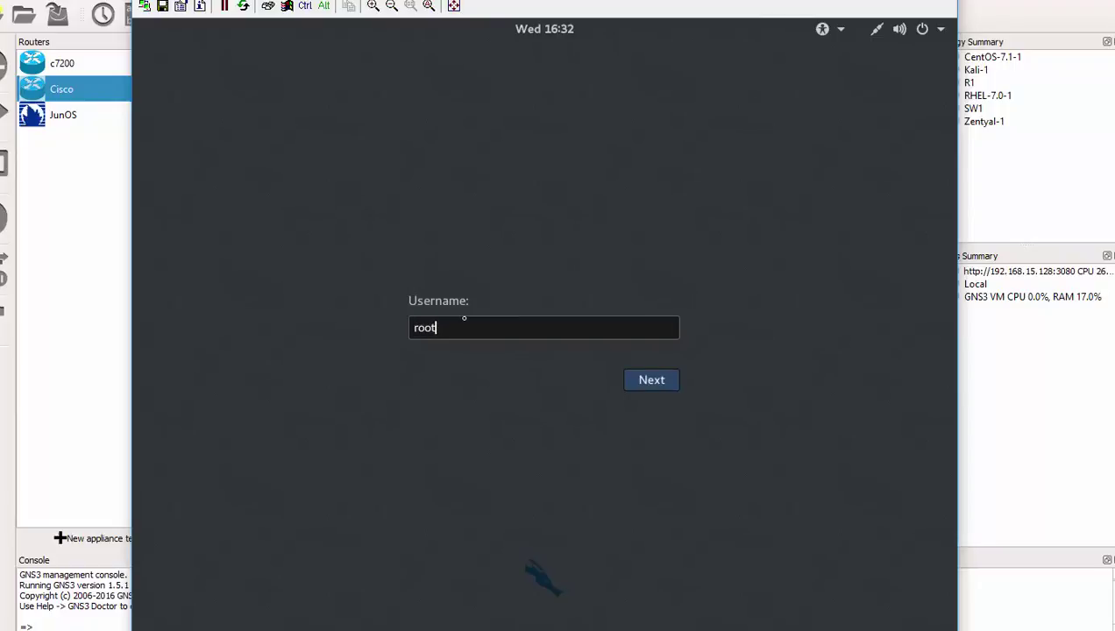
key(Return)
text(toor)
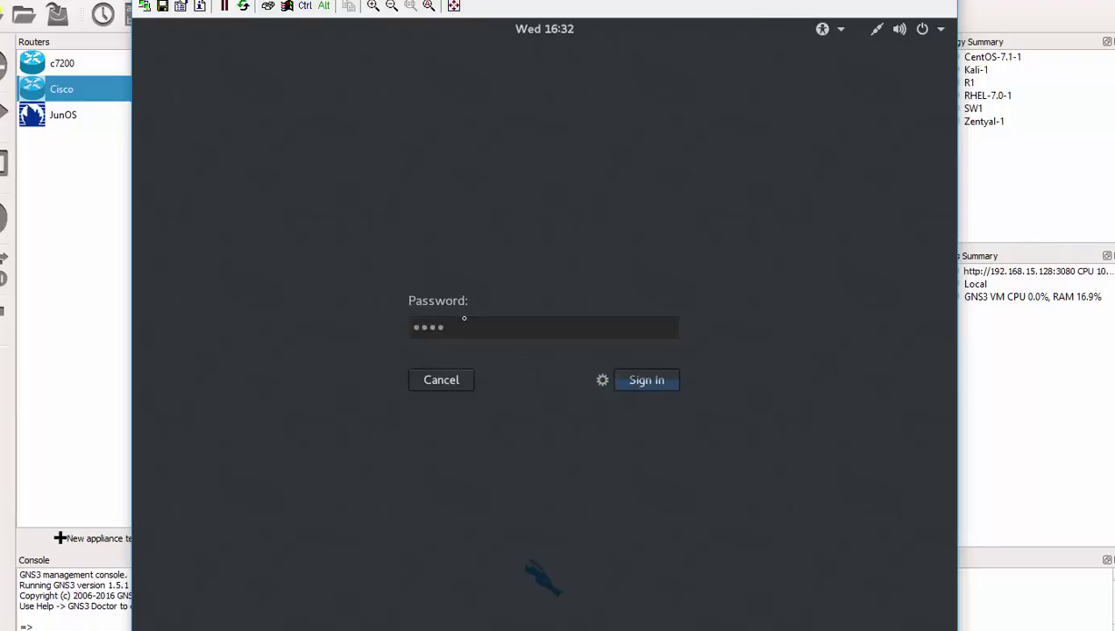
key(Return)
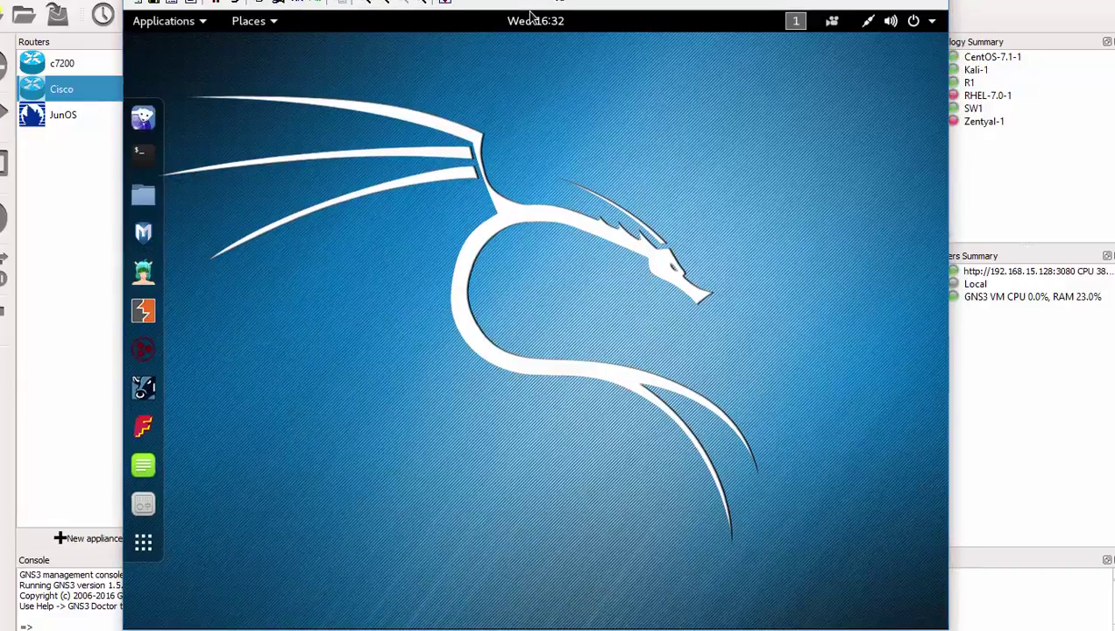
Open a Kali terminal, run ip add and highlight eth0's address 172.16.1.2/24
click(143, 155)
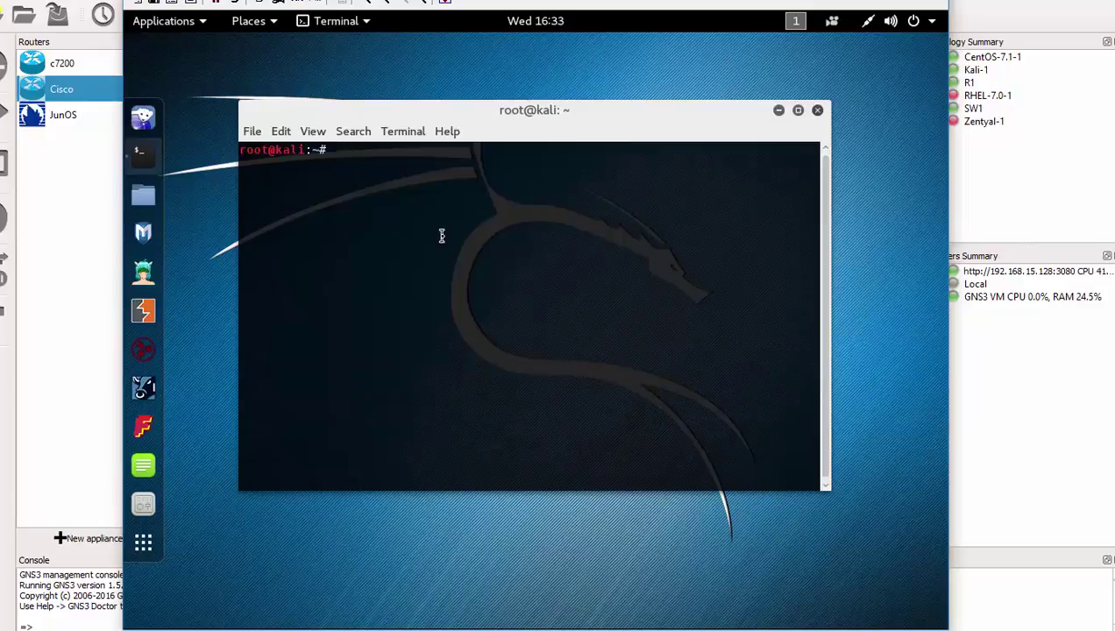
text(ip add)
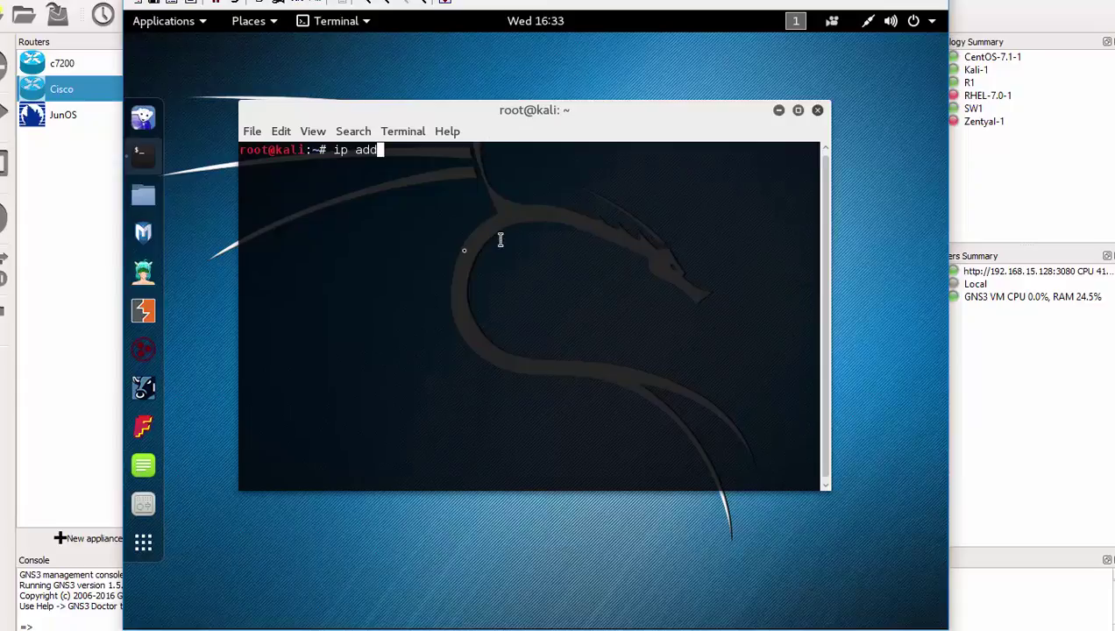
key(Return)
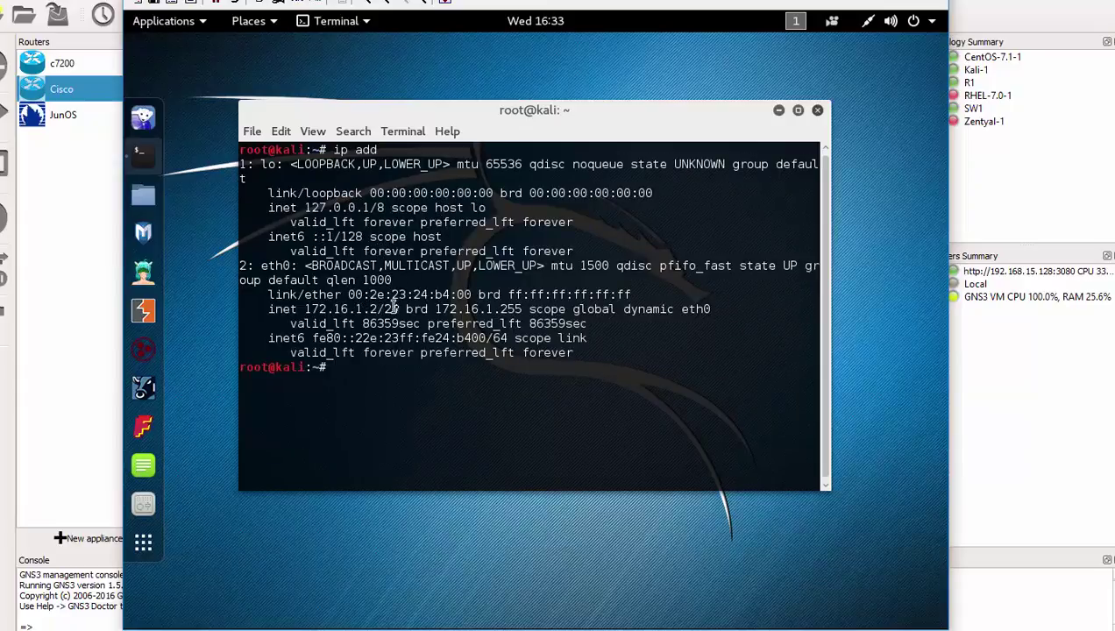
drag(399, 308, 298, 308)
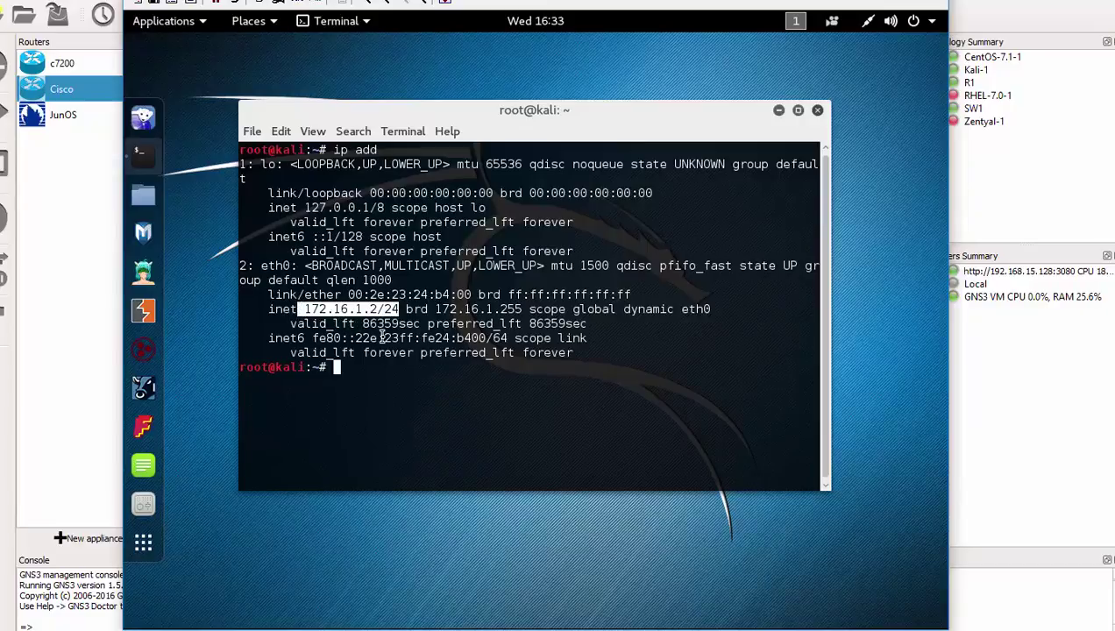
click(362, 376)
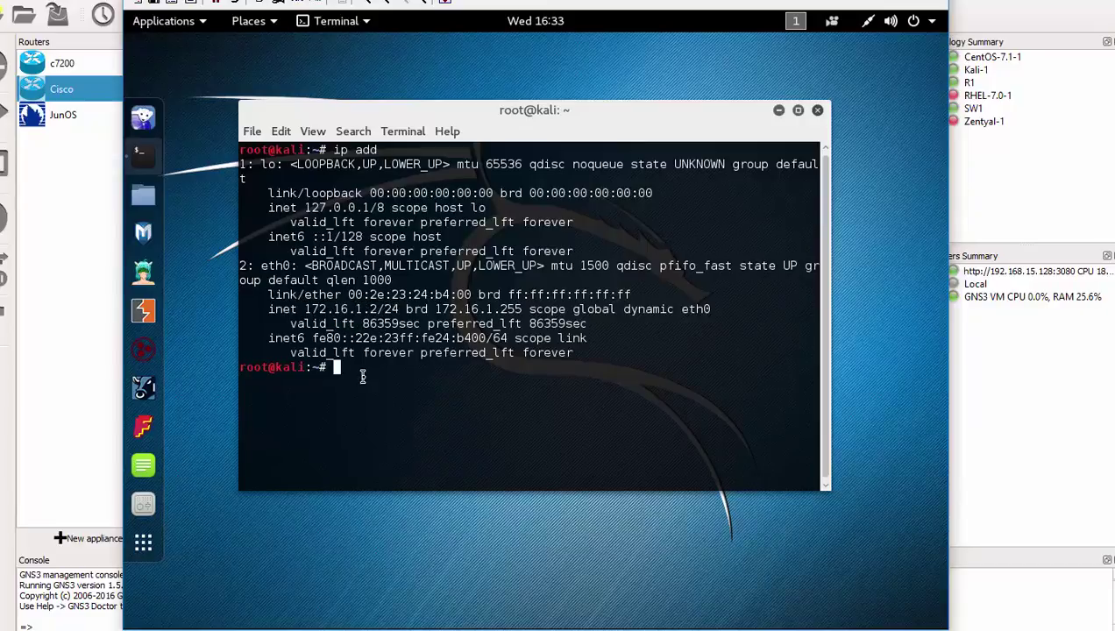
text(ping )
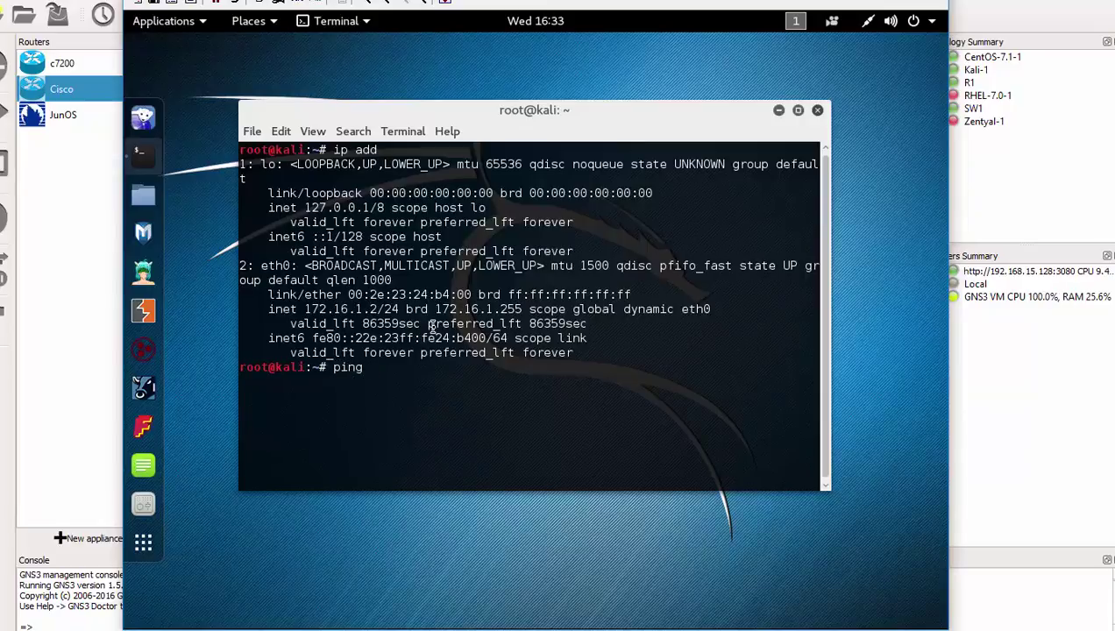
text(-c 4 172.16)
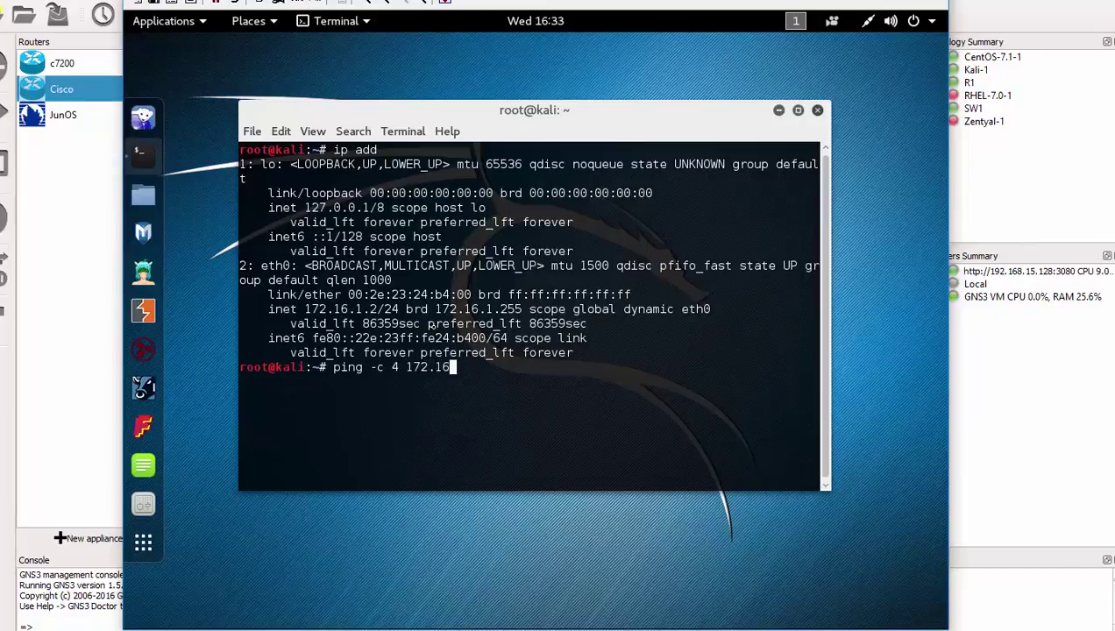
text(.1.1)
Ping 172.16.1.1 four times, then run nmap against 172.16.1.1
key(Return)
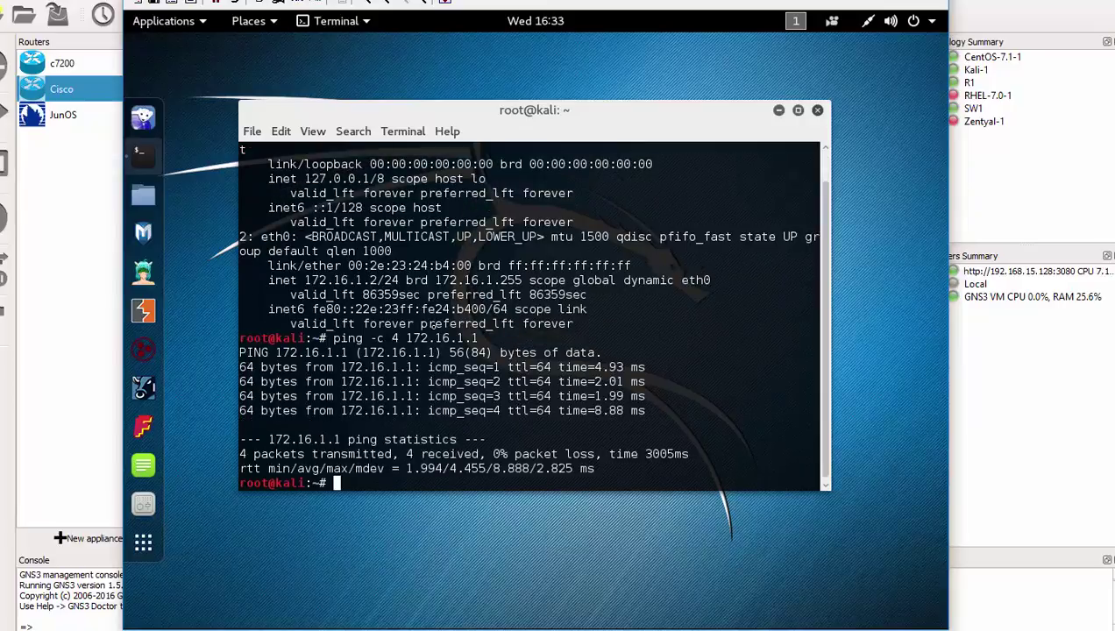
text(nmap)
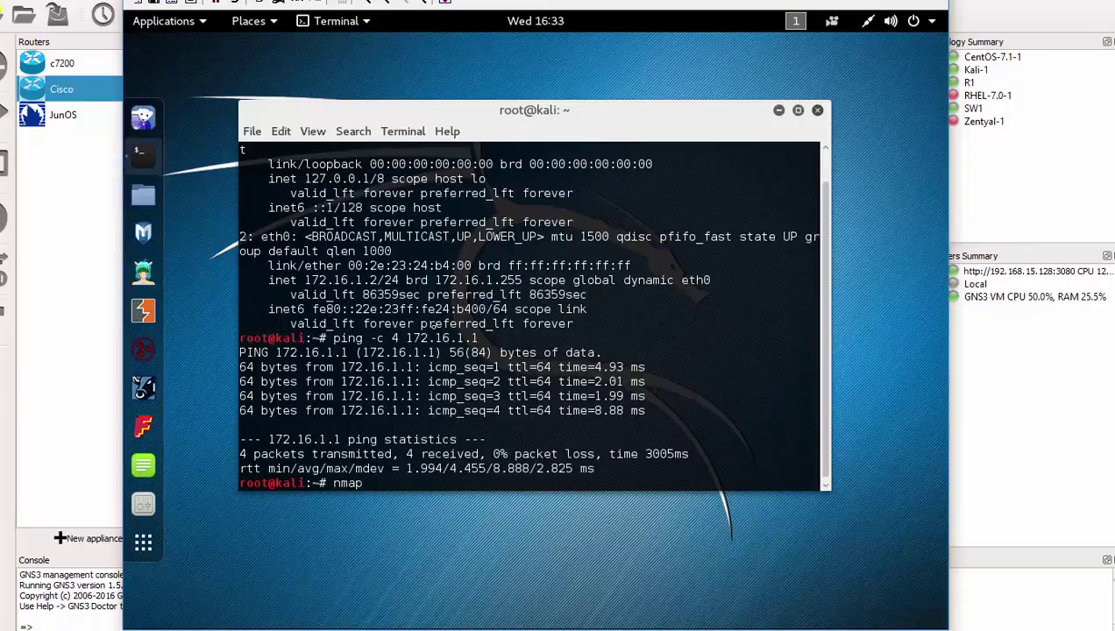
text( 172.16.1.1)
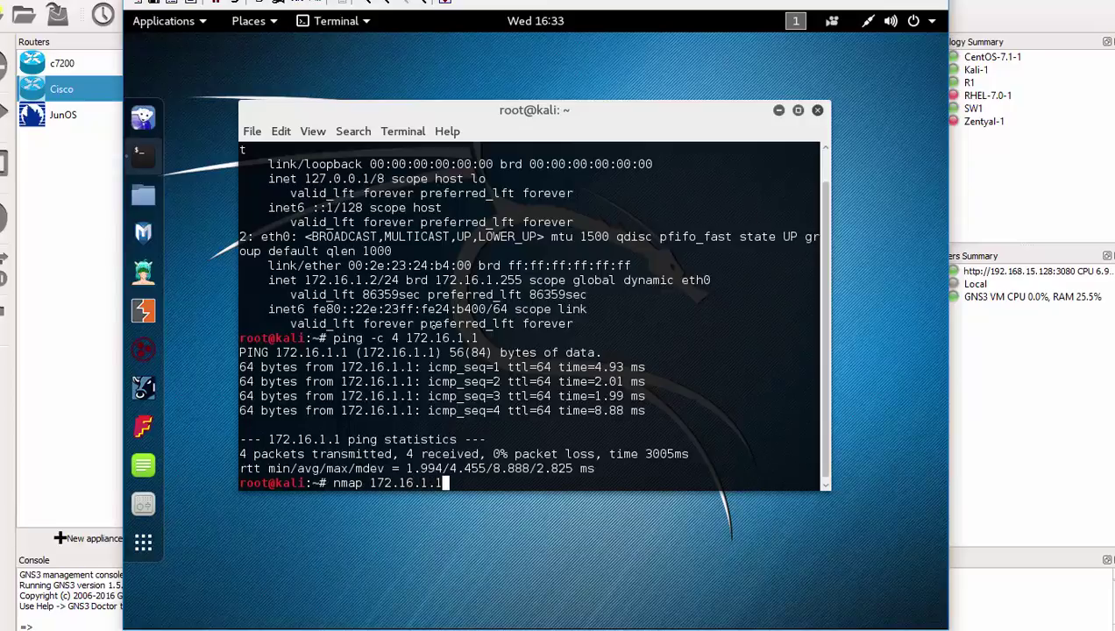
key(Return)
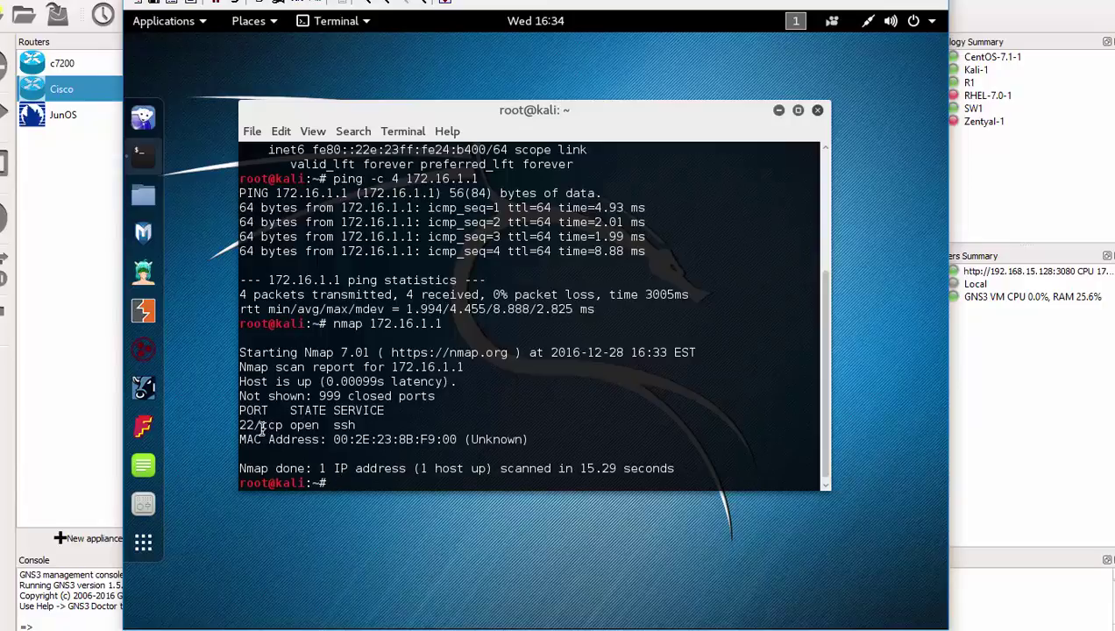
Highlight port 22/tcp and its ssh service in the nmap results
drag(262, 429, 237, 429)
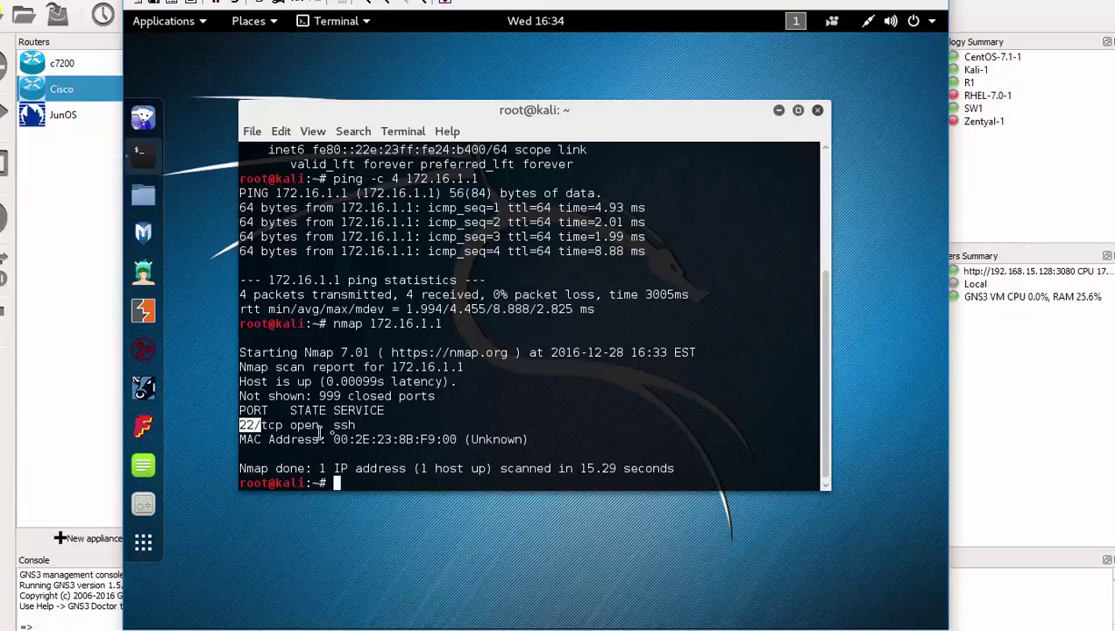
drag(361, 425, 324, 426)
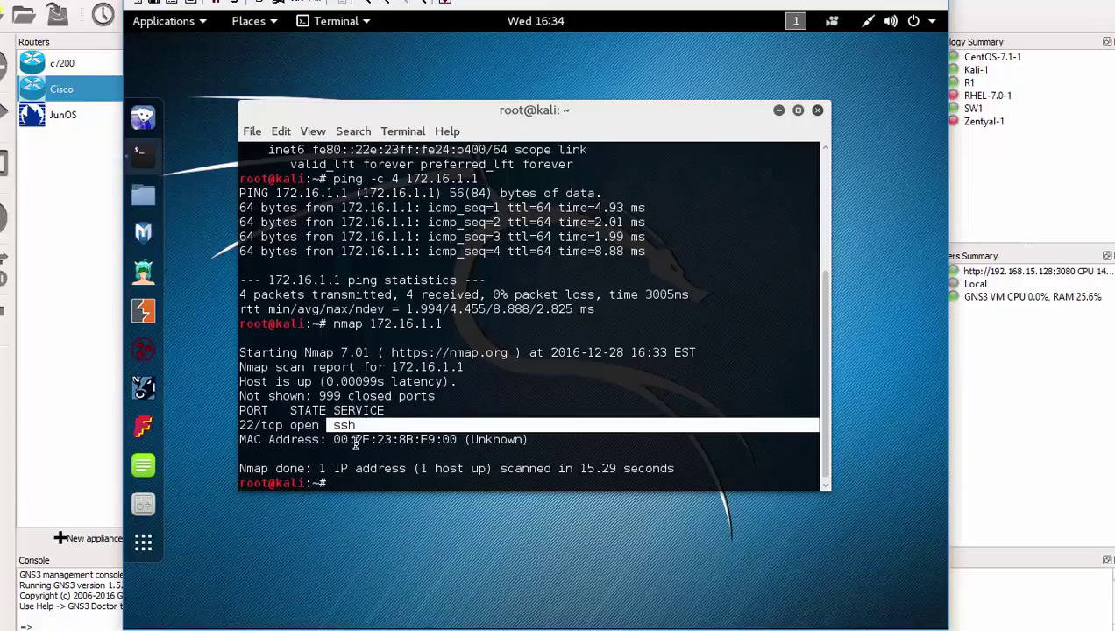
click(357, 467)
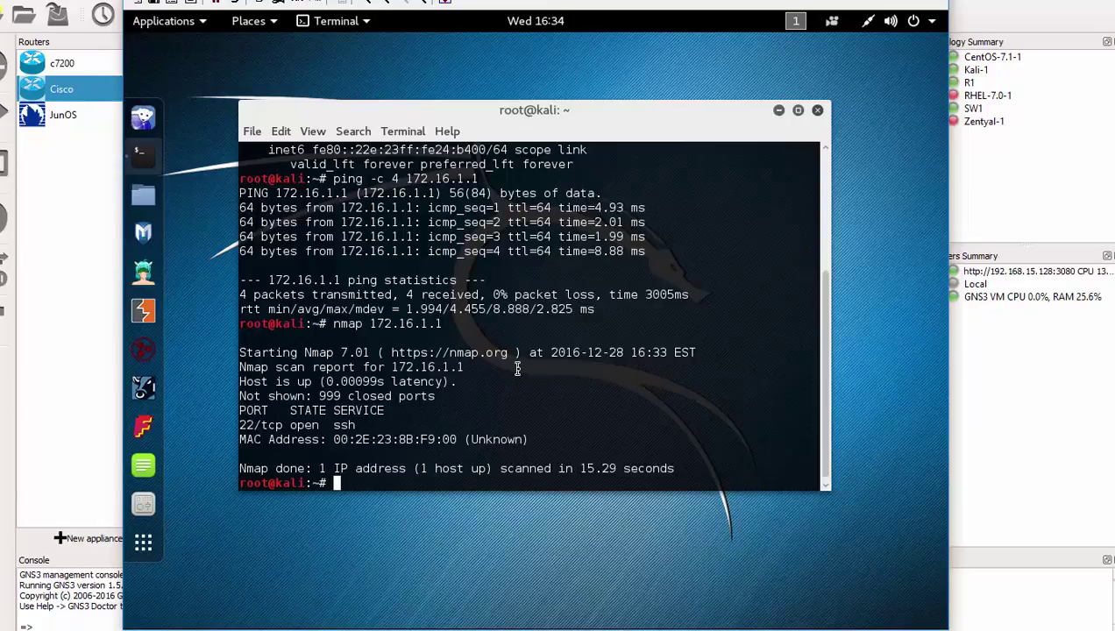
SSH into 172.16.1.1 as root, accepting the host key and entering the password
text(ssh root)
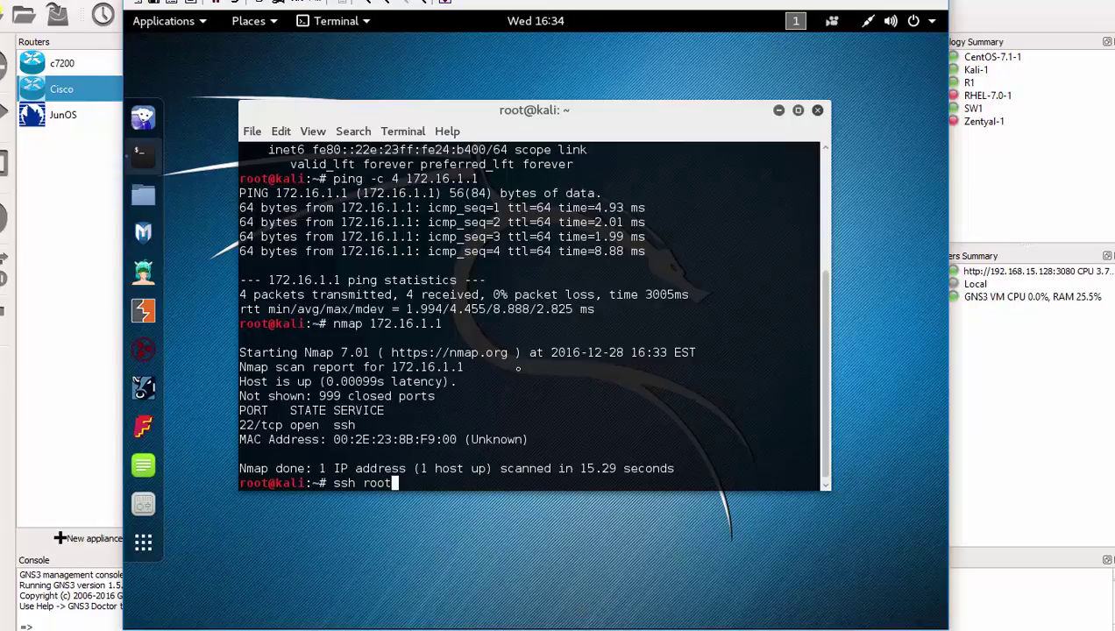
text(@172.16.1.1)
key(Return)
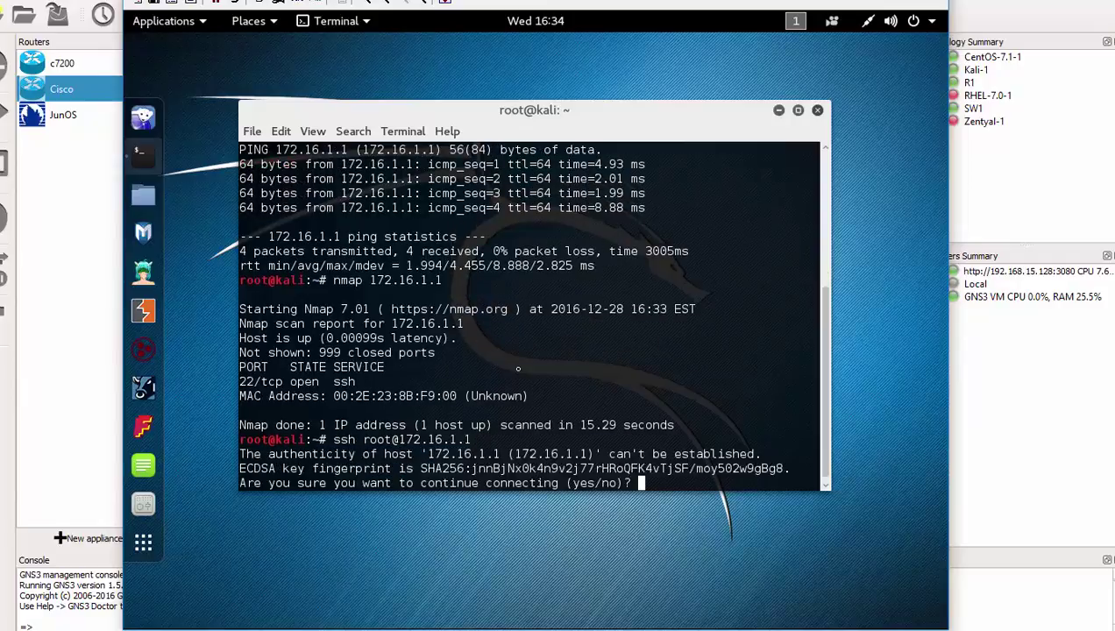
text(yes)
key(Return)
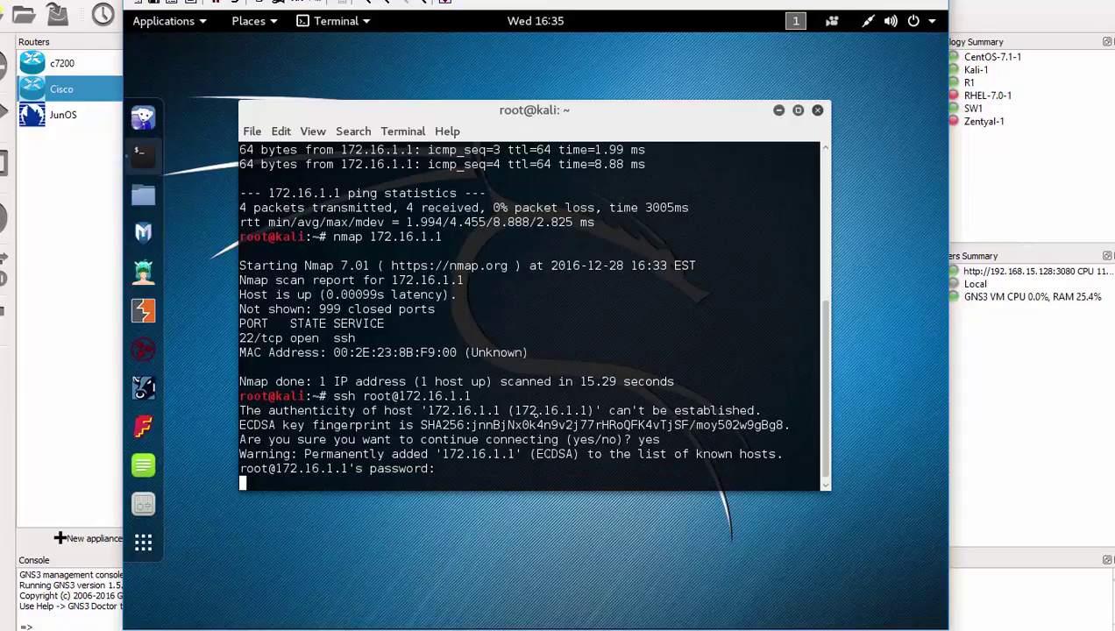
key(Return)
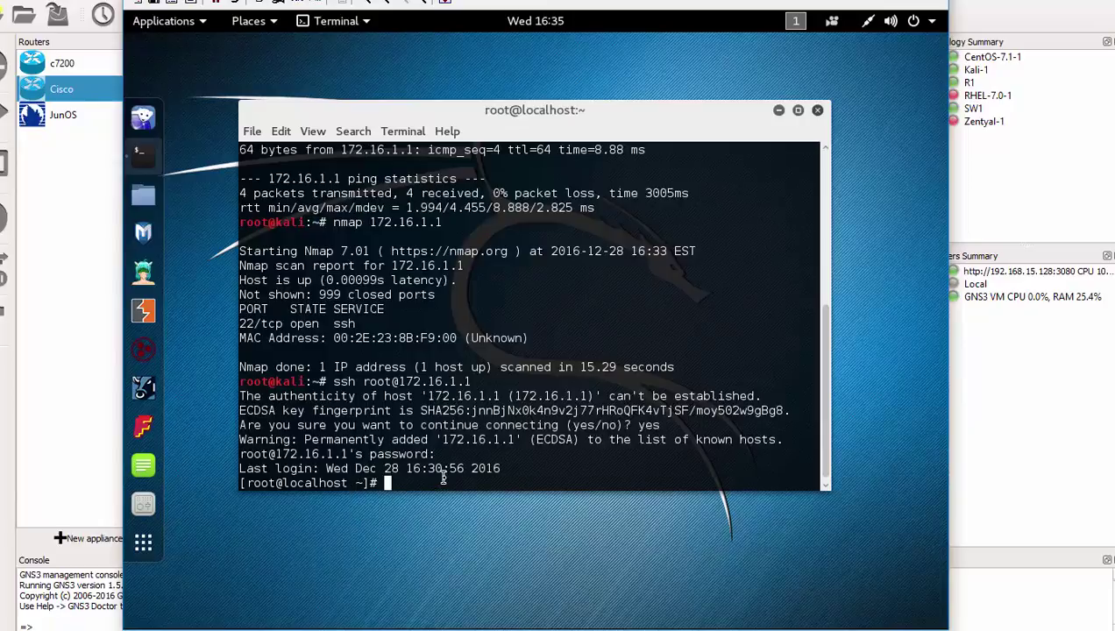
Run ip add on the remote host and highlight eth0's 172.16.1.1/24 line
text(ip add)
key(Return)
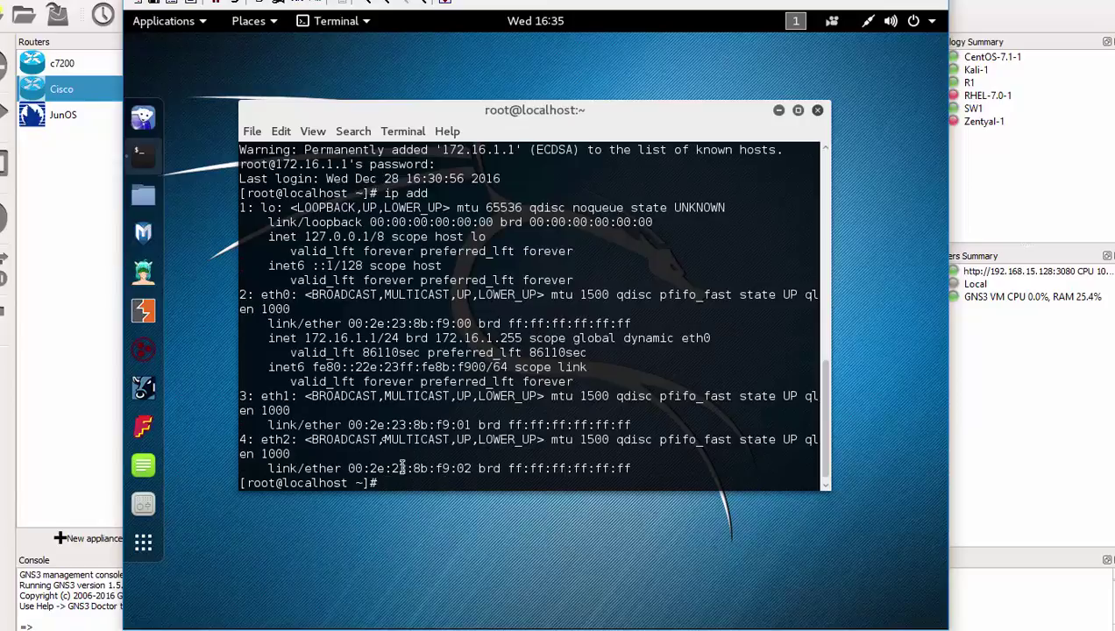
triple_click(399, 334)
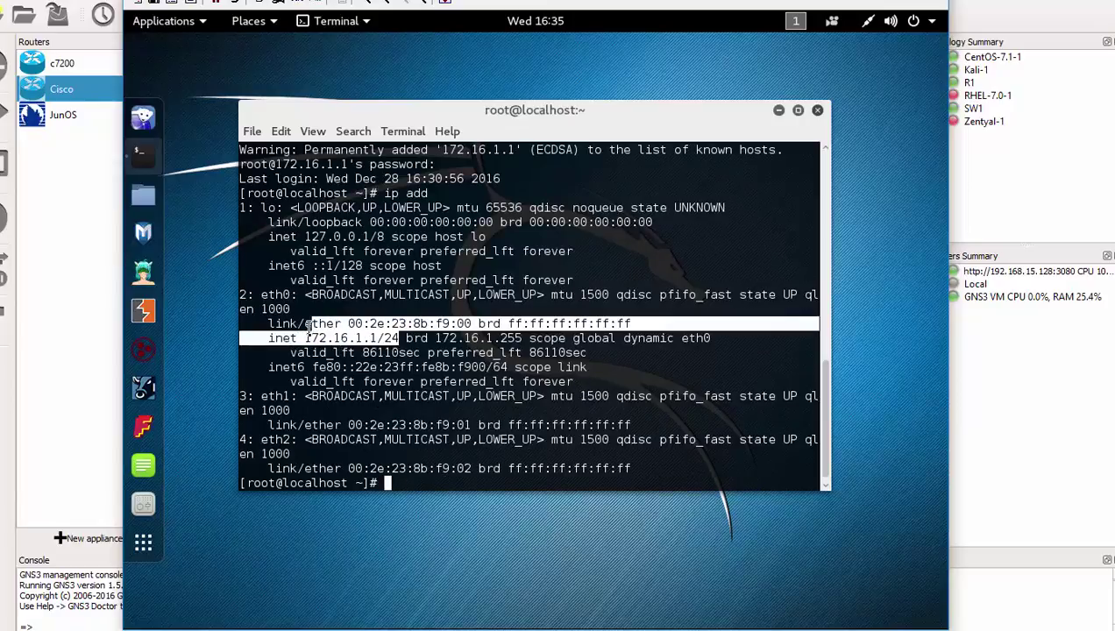
click(433, 470)
Print /etc/redhat-release, highlight the CentOS Linux release line, and return to the topology
text(cat )
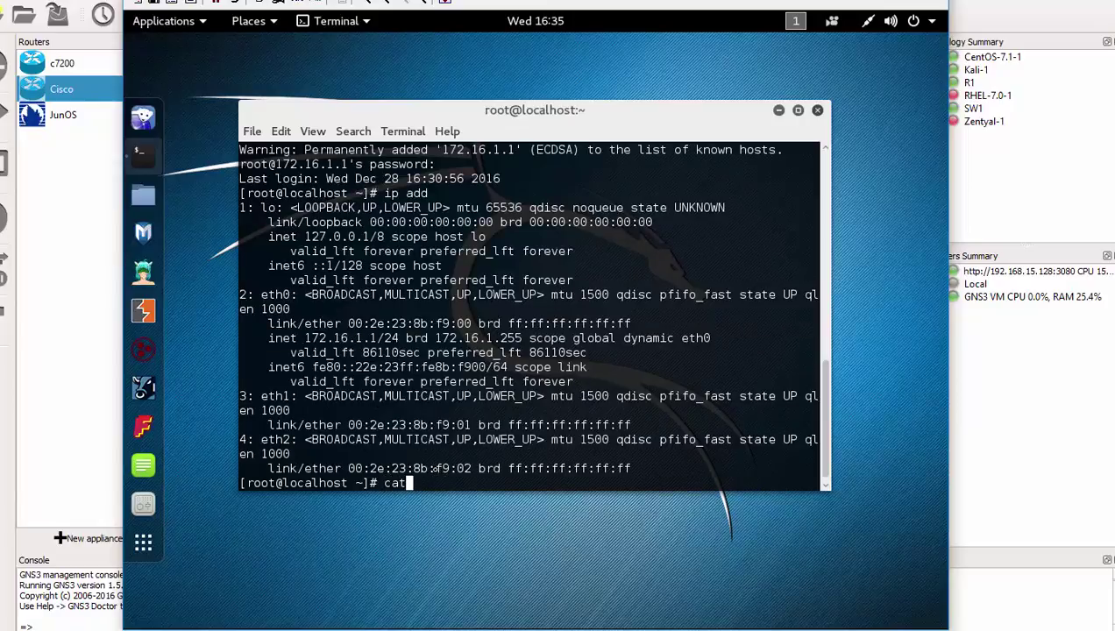
text(/etc/redhat-release)
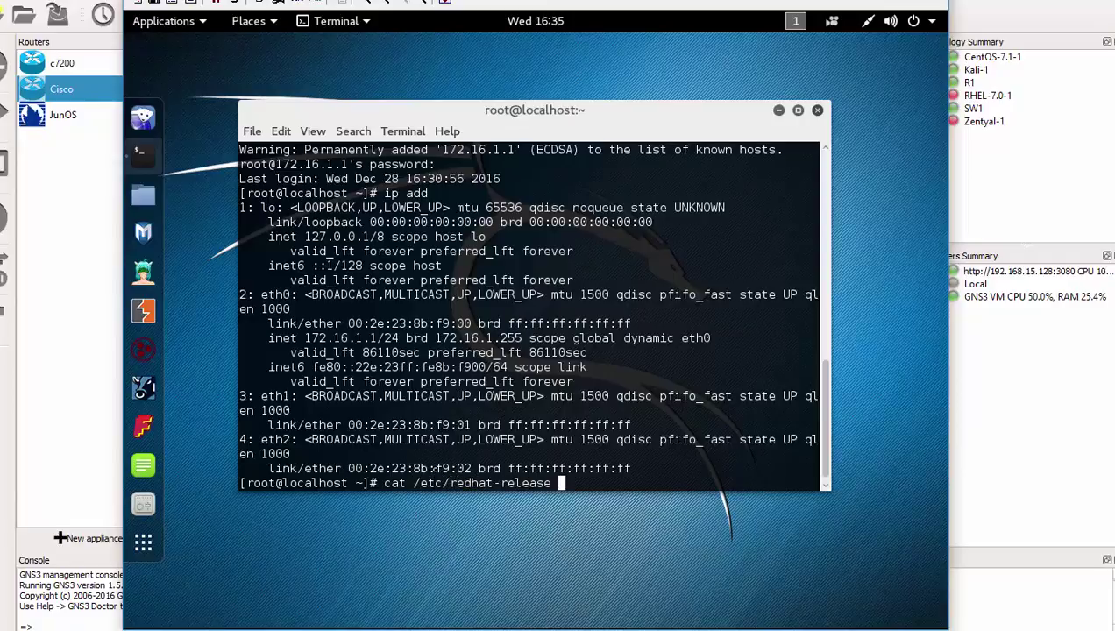
key(Return)
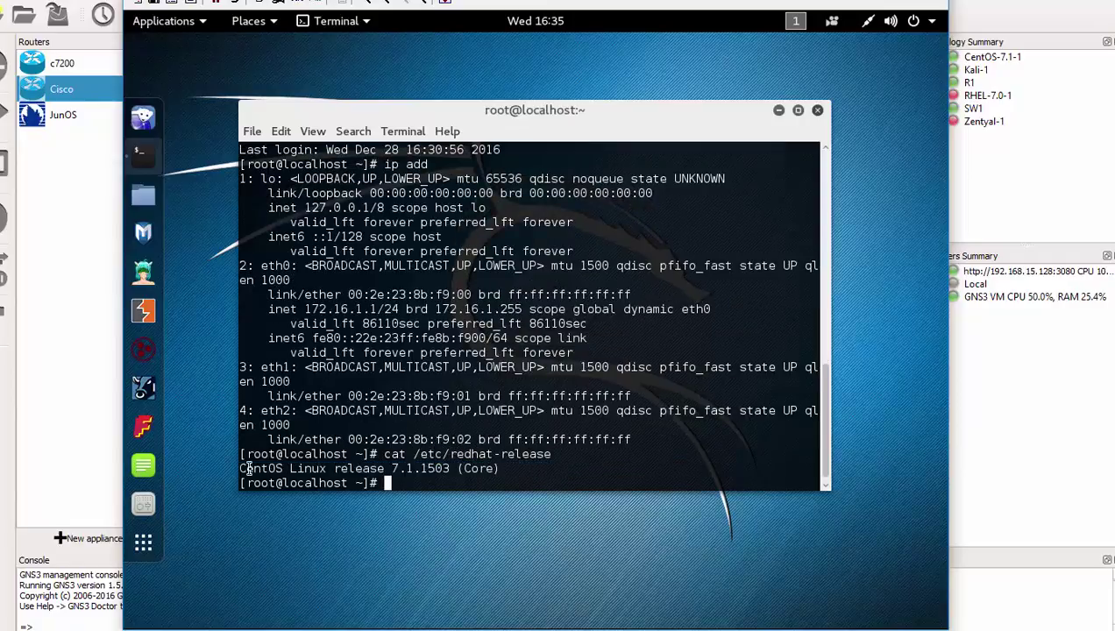
drag(242, 470, 499, 471)
click(414, 481)
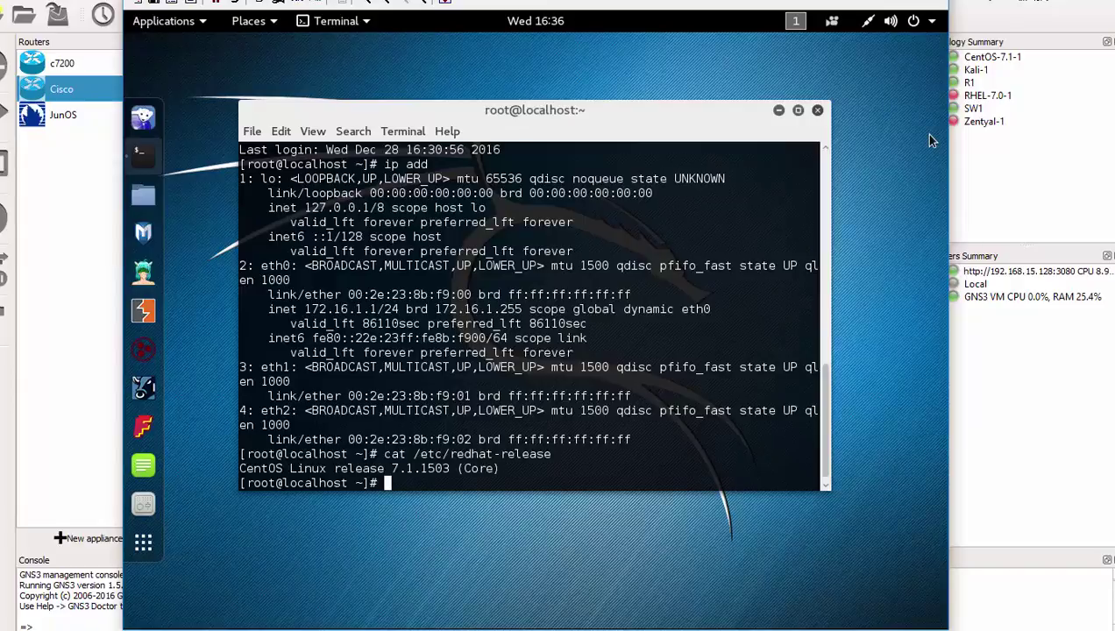
key(alt+Tab)
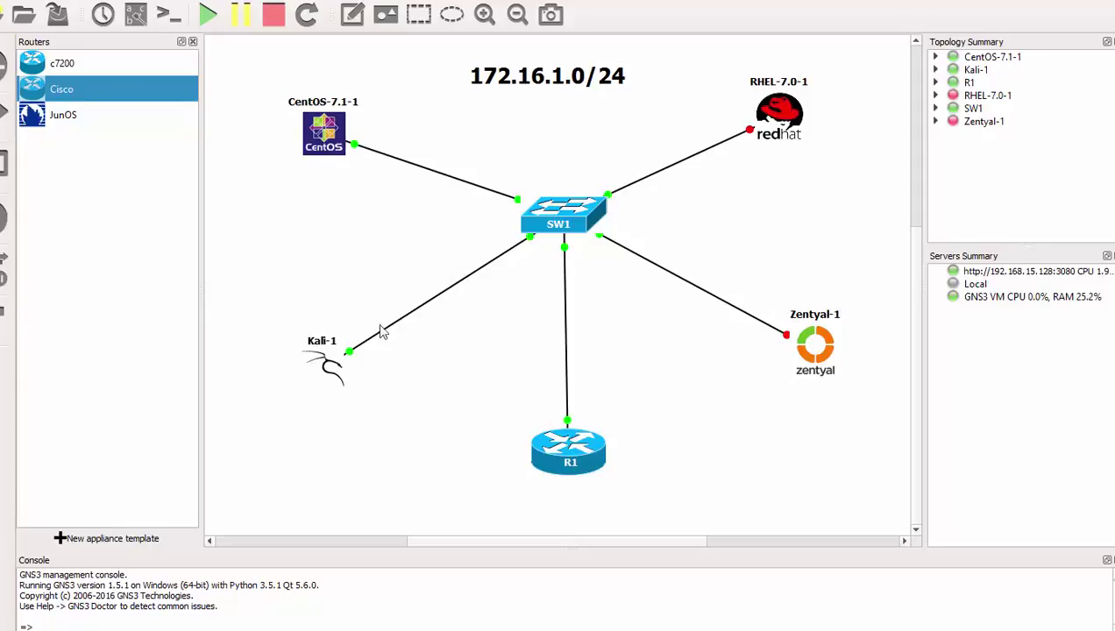
Start the Zentyal-1 node from its right-click menu
right_click(816, 345)
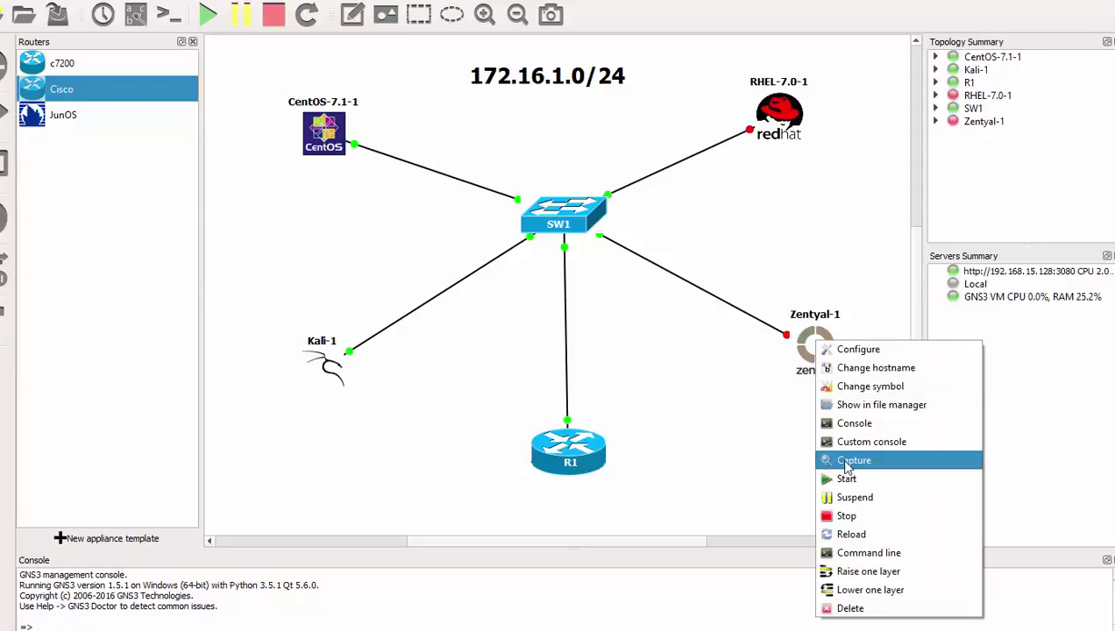
click(847, 479)
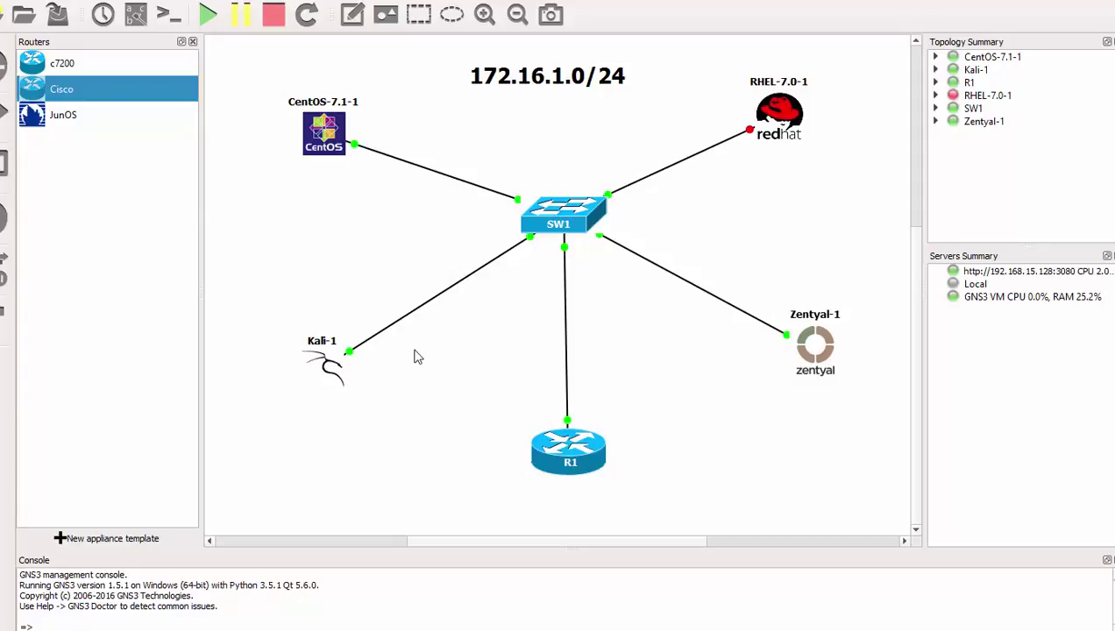
Open the Zentyal-1 VNC console and log in with the user name and password
mouse_move(857, 344)
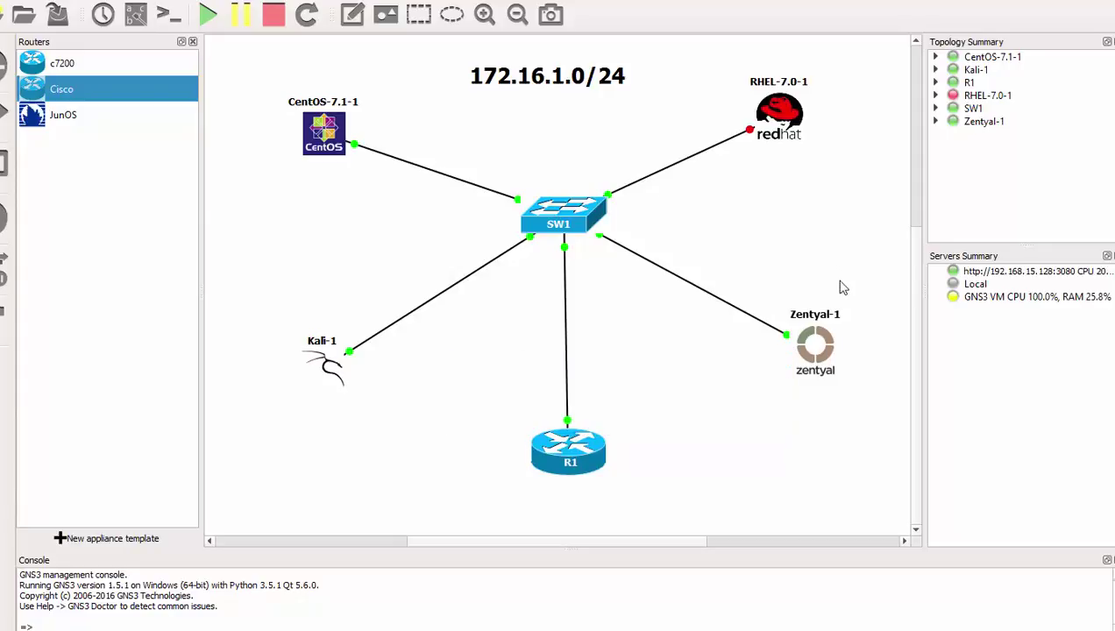
double_click(811, 338)
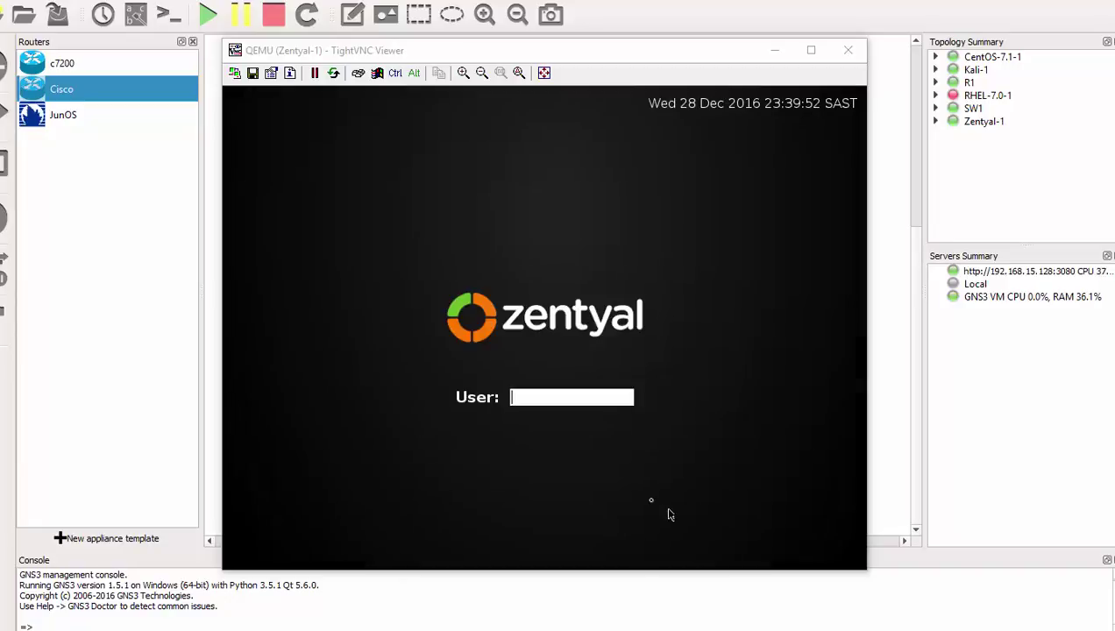
click(550, 394)
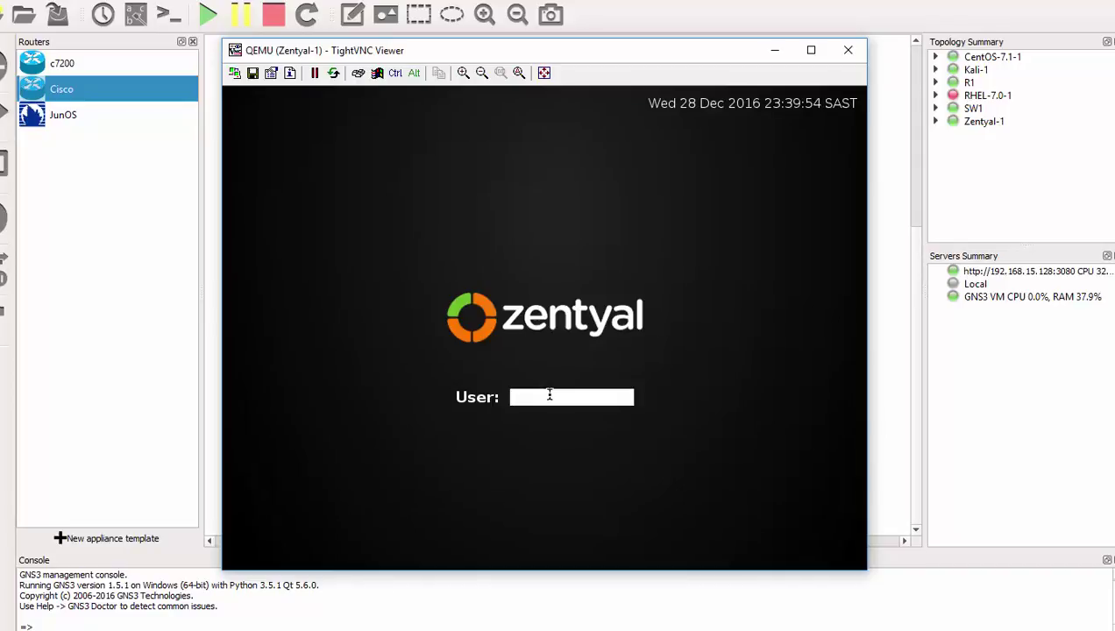
text(bruce)
key(Return)
text(••••)
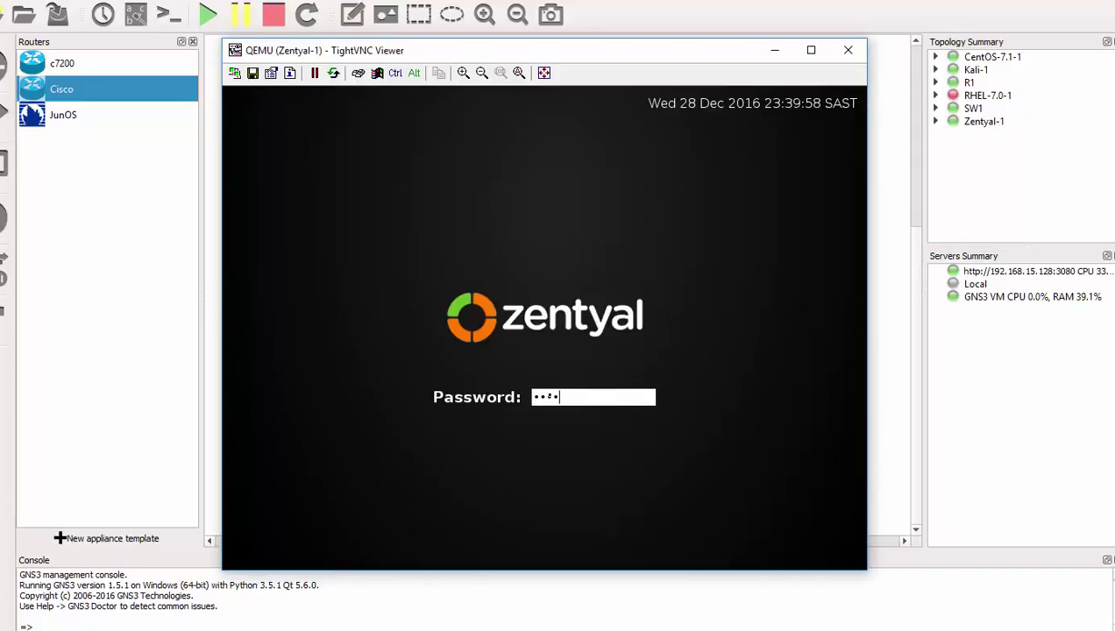
key(Return)
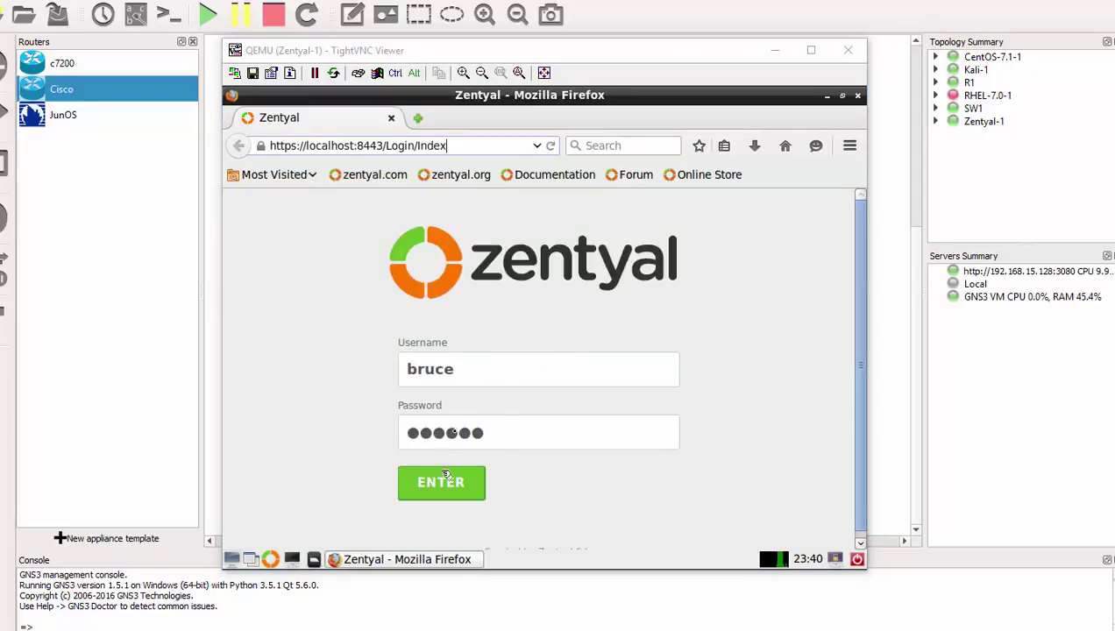
Log into the Zentyal web administration with the prefilled credentials
click(481, 367)
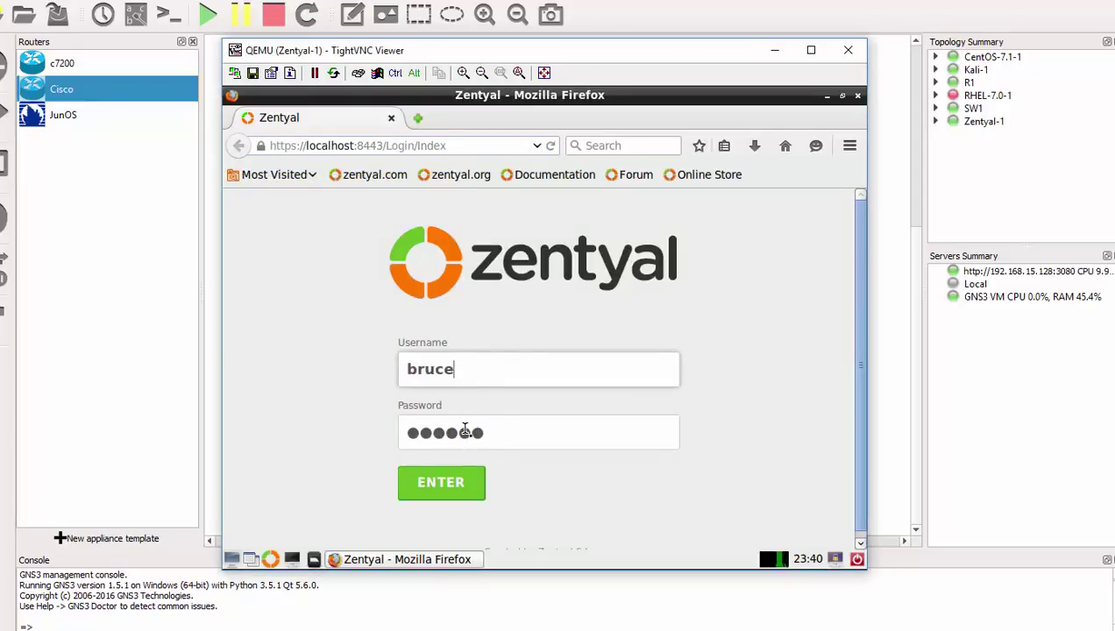
click(505, 435)
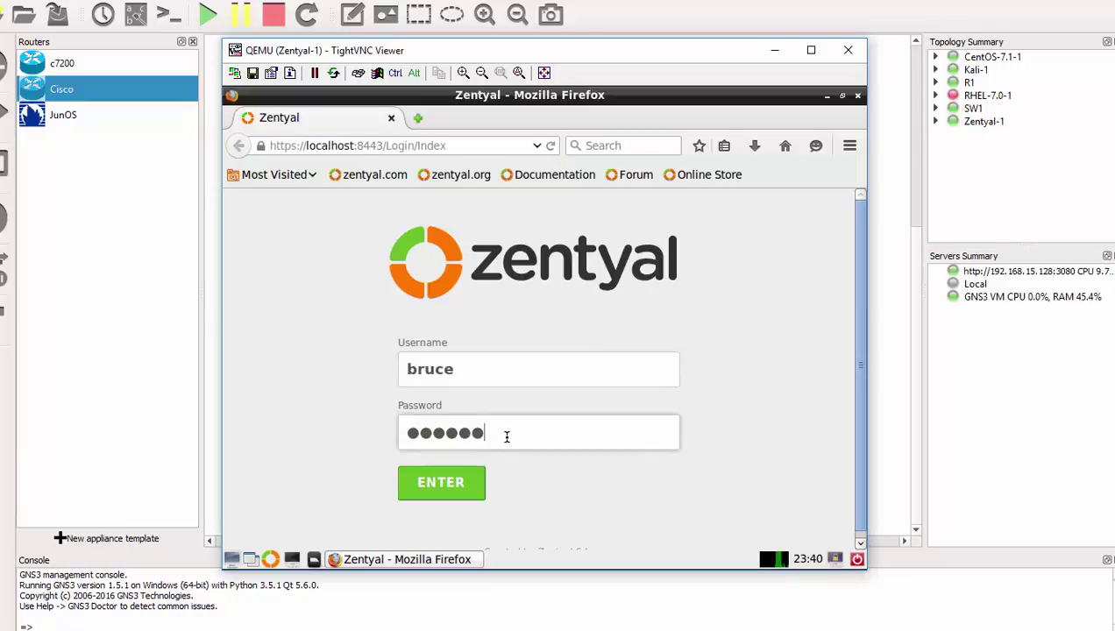
click(452, 485)
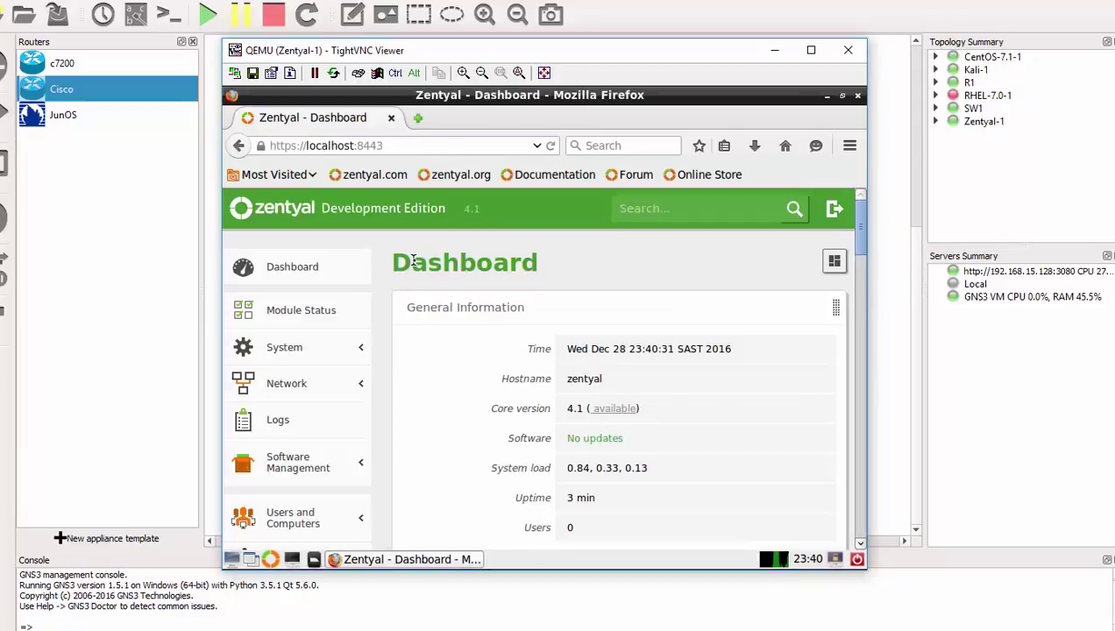
drag(538, 262, 361, 293)
scroll(330, 321, down, 1)
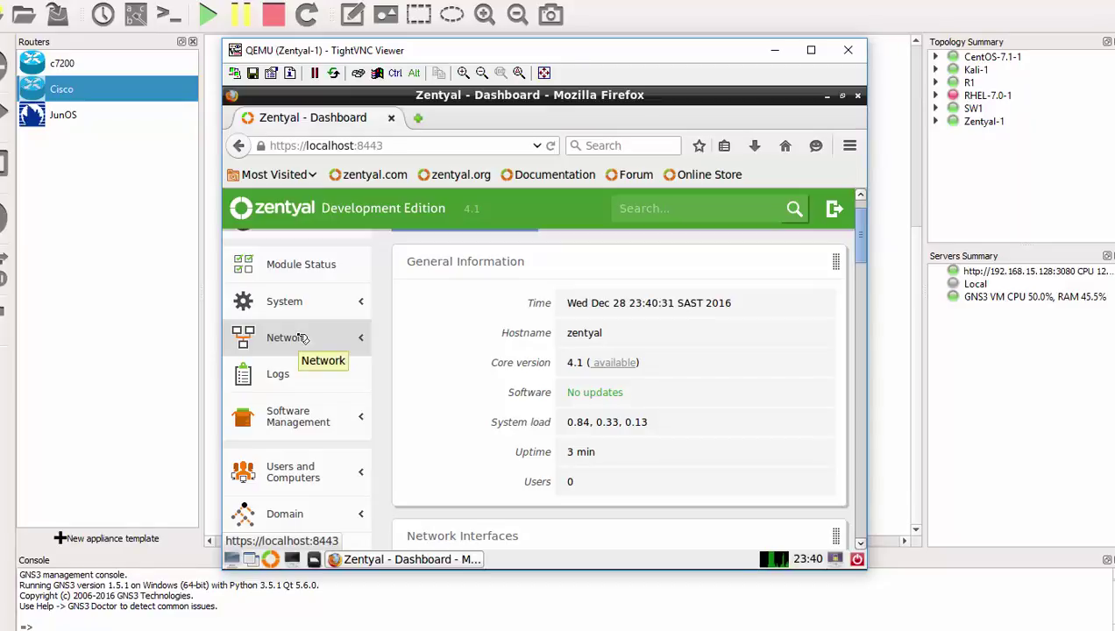
Under Network > Interfaces, set eth1's method to DHCP and save the change
click(314, 345)
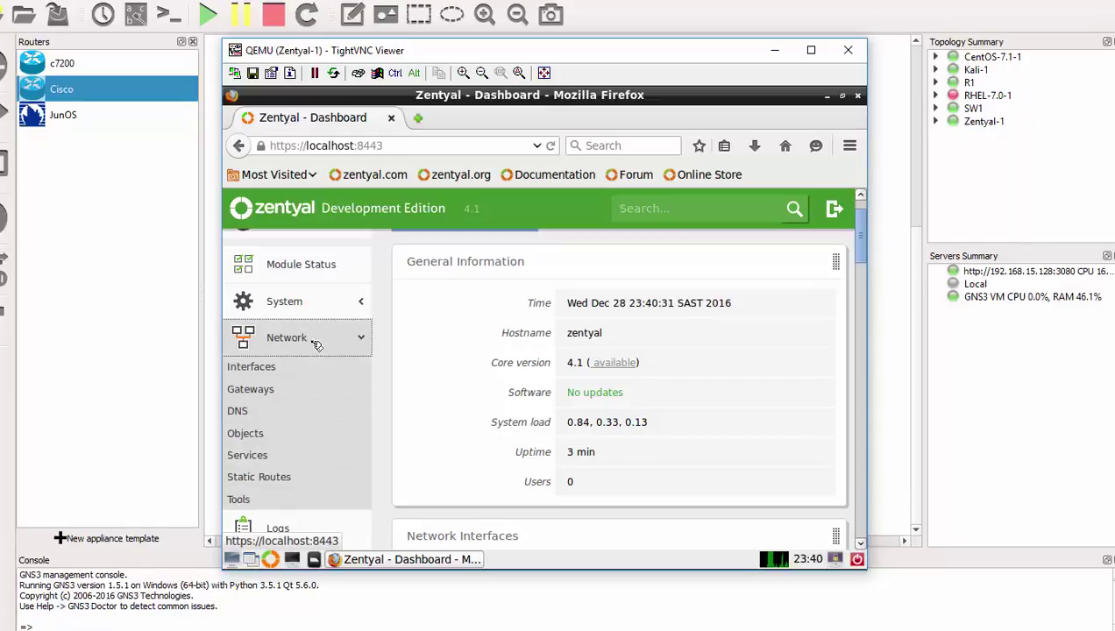
click(292, 366)
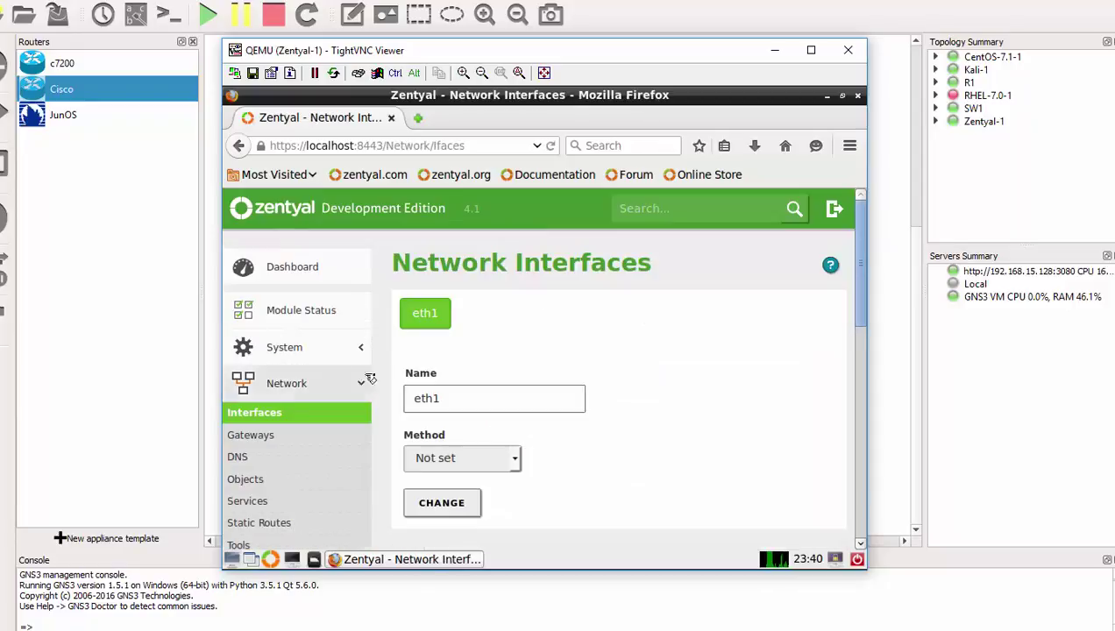
scroll(492, 389, down, 1)
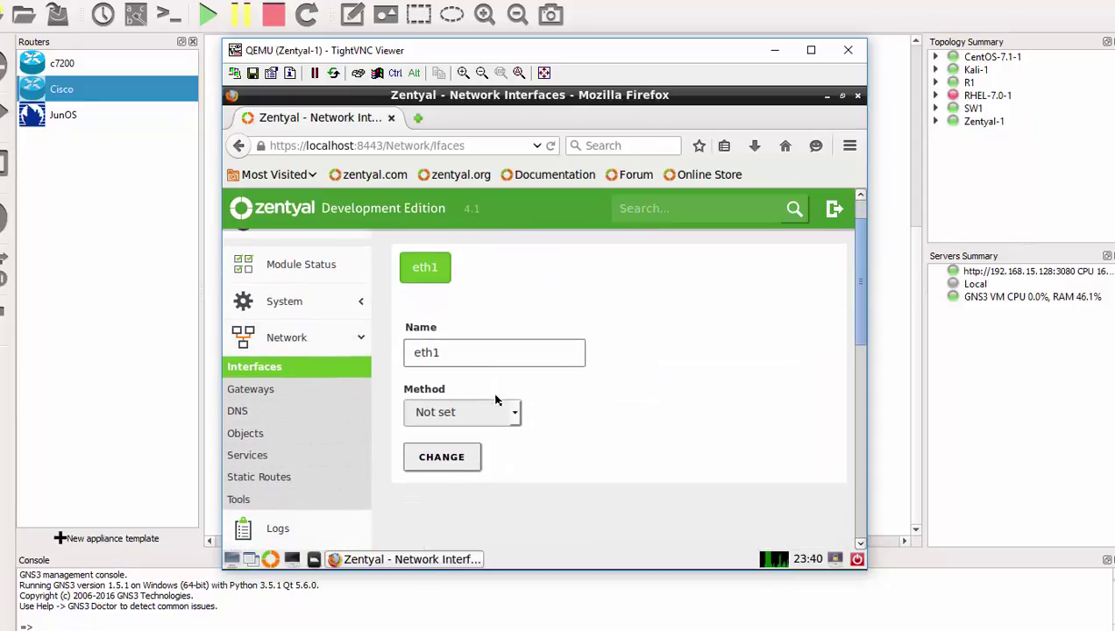
click(516, 413)
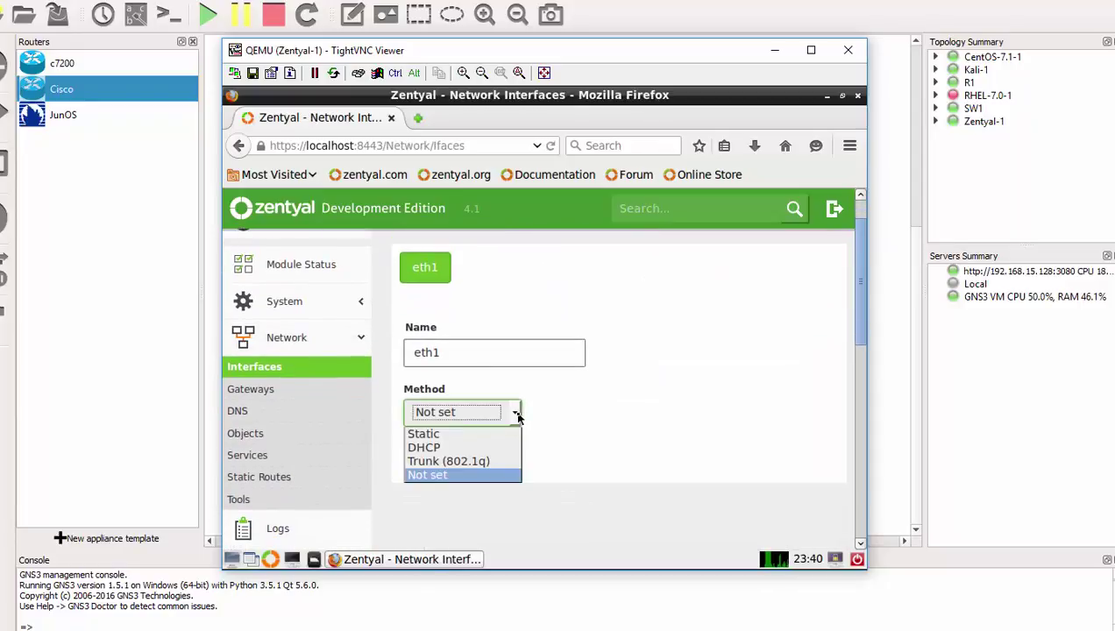
click(440, 449)
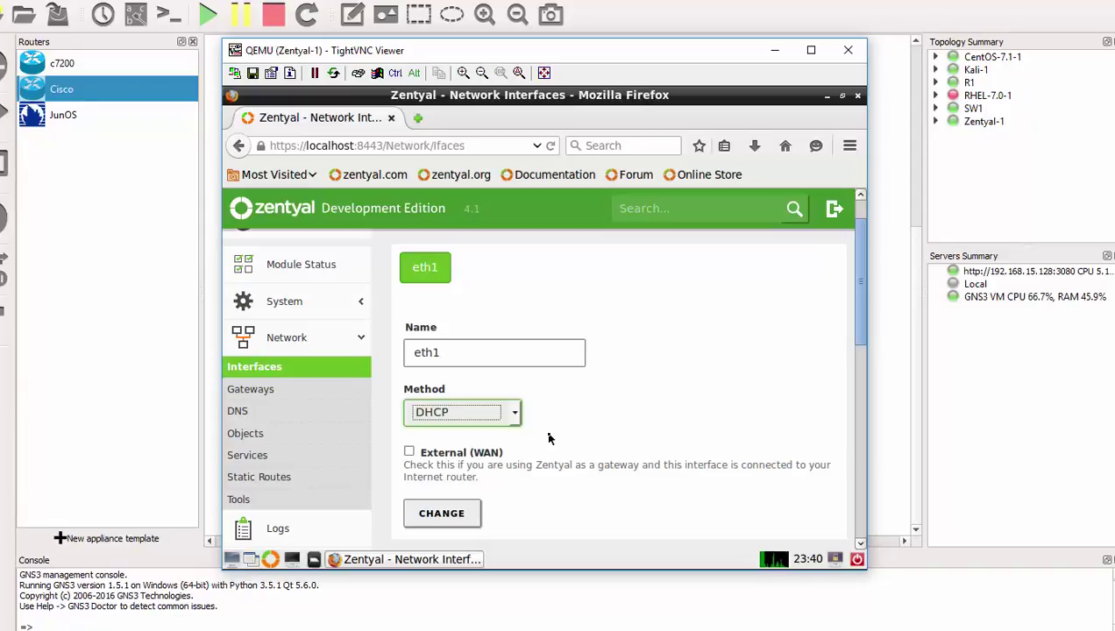
scroll(549, 438, down, 3)
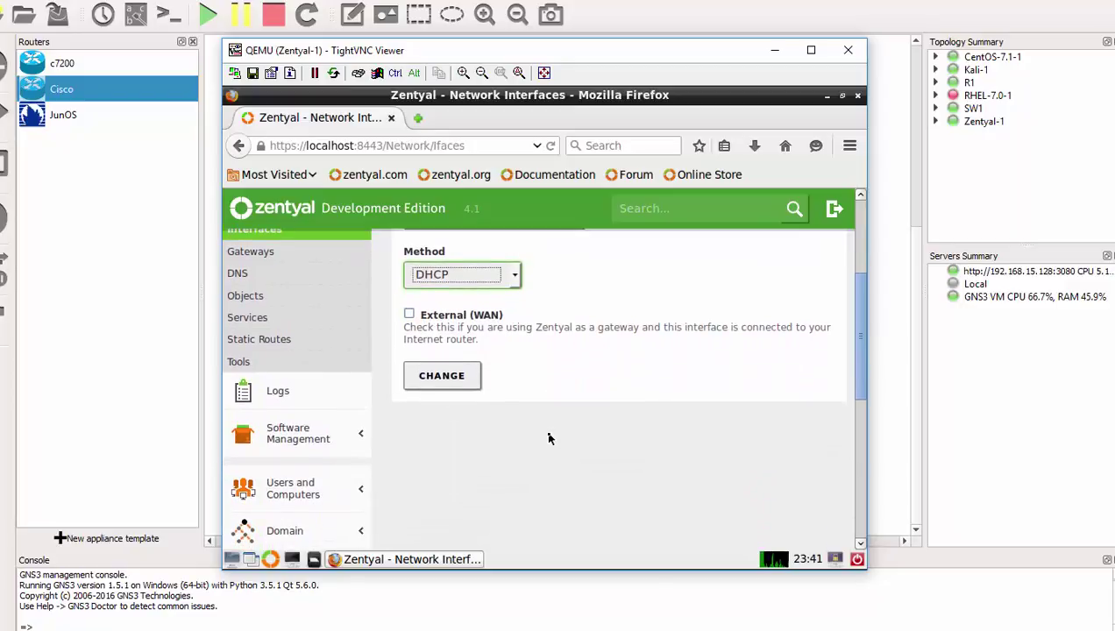
scroll(548, 439, up, 4)
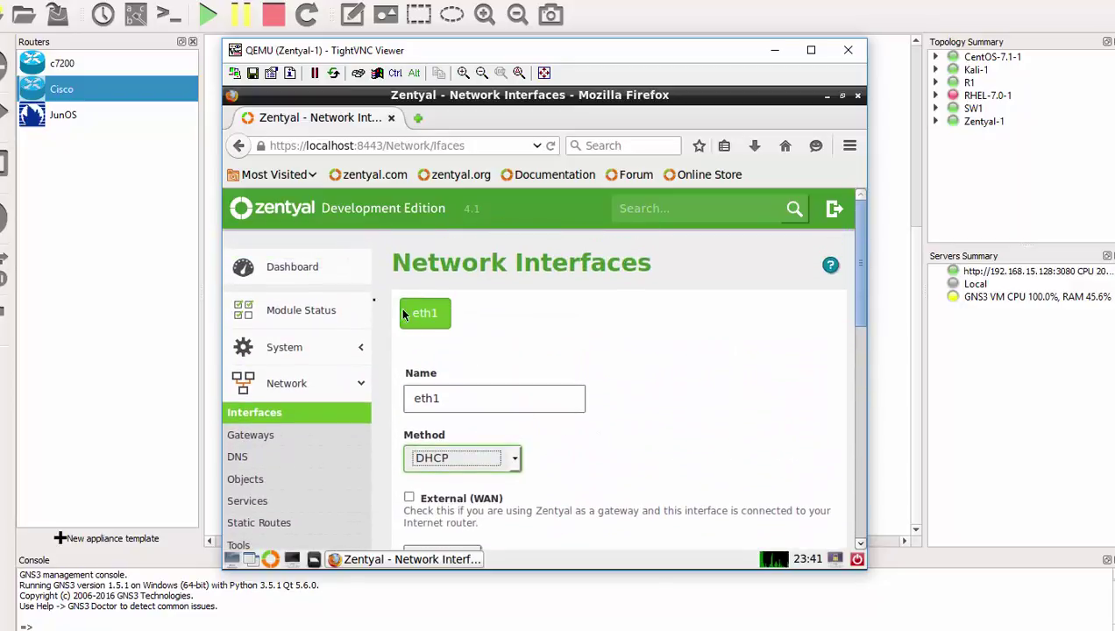
click(403, 315)
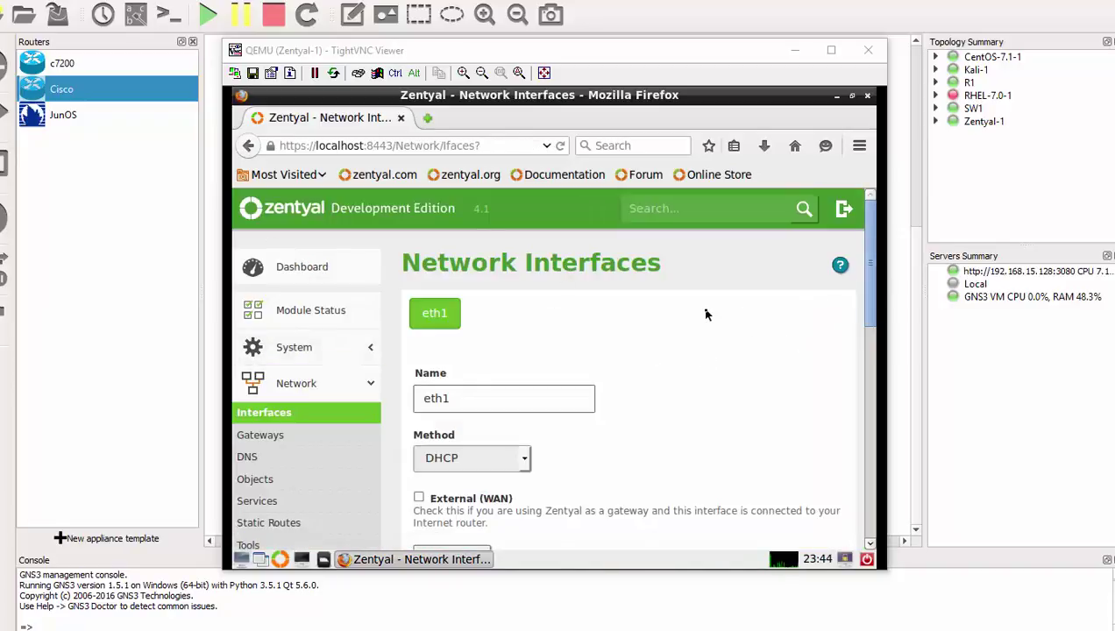
click(874, 265)
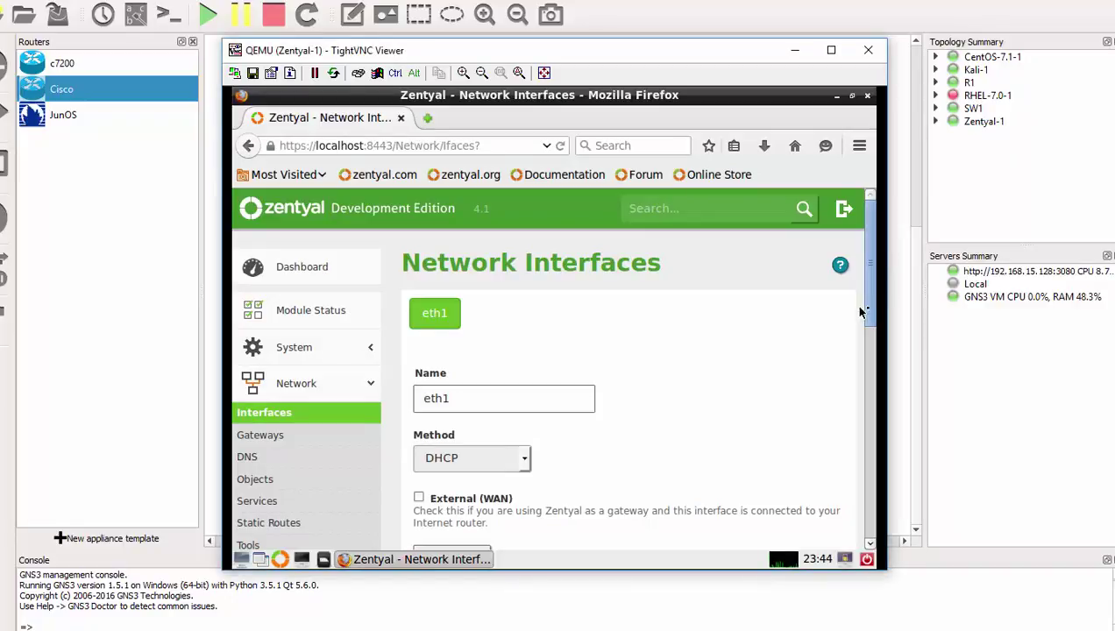
drag(861, 311, 856, 448)
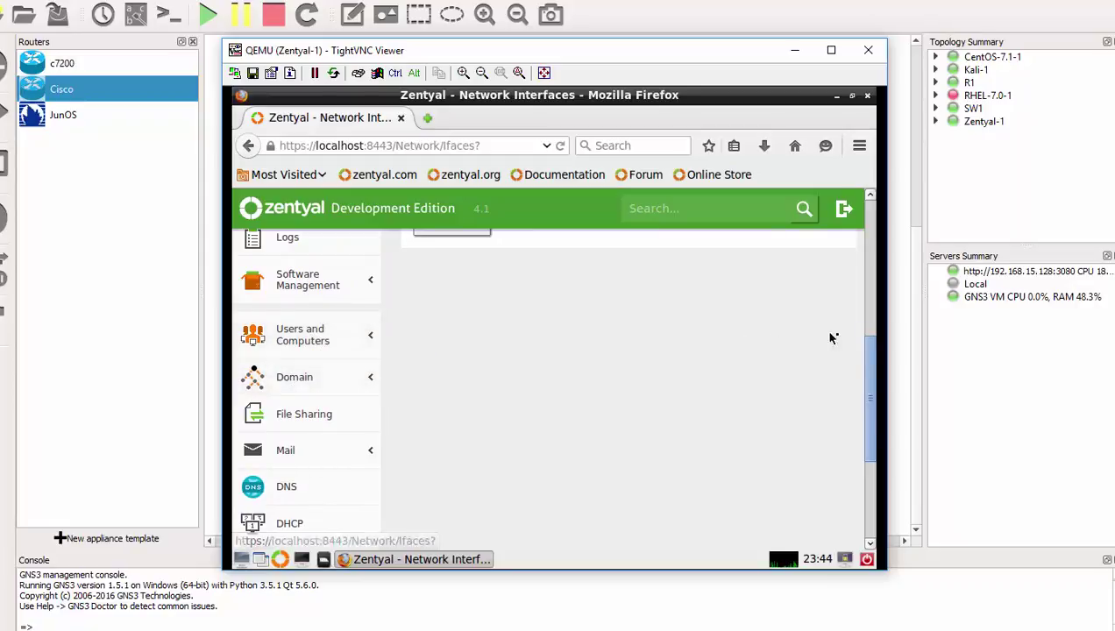
drag(873, 386, 873, 422)
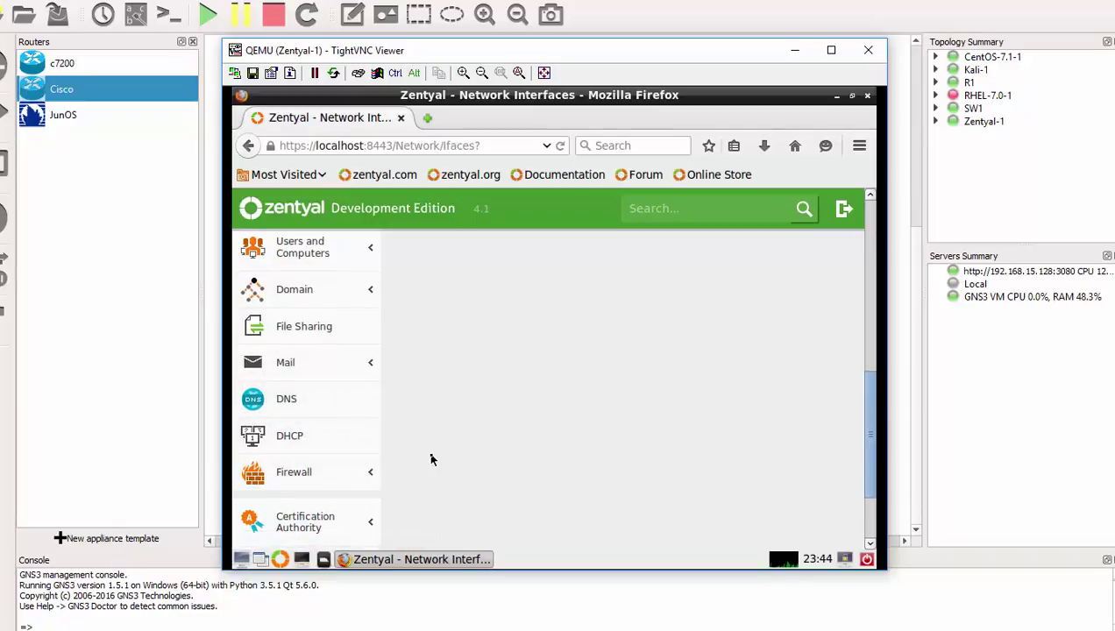
scroll(430, 457, down, 1)
scroll(430, 458, down, 1)
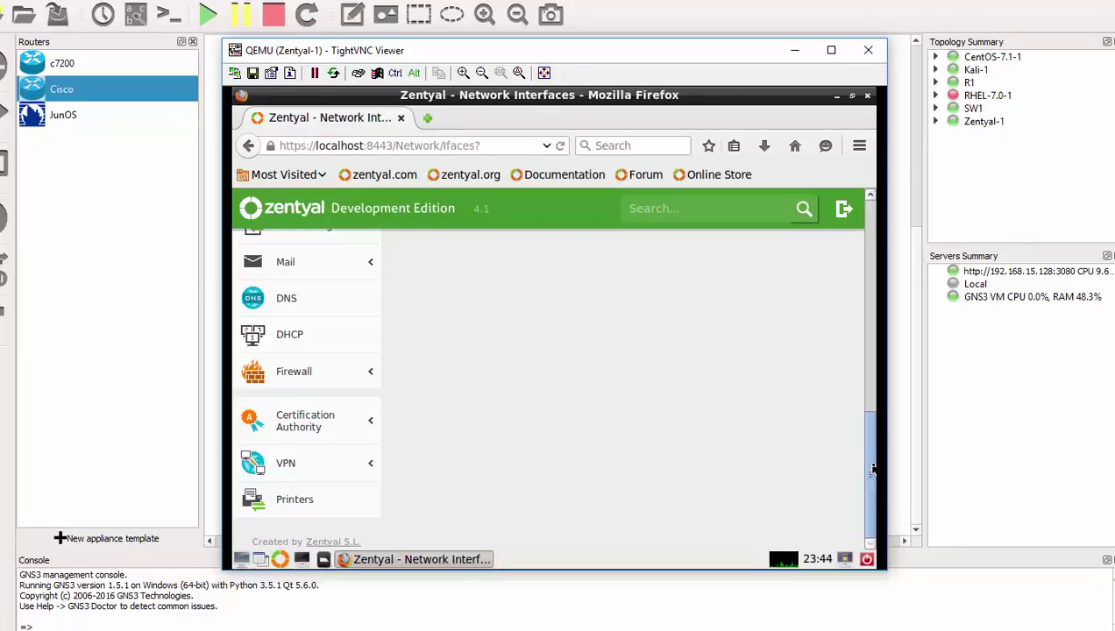
scroll(875, 458, up, 1)
scroll(875, 458, up, 1)
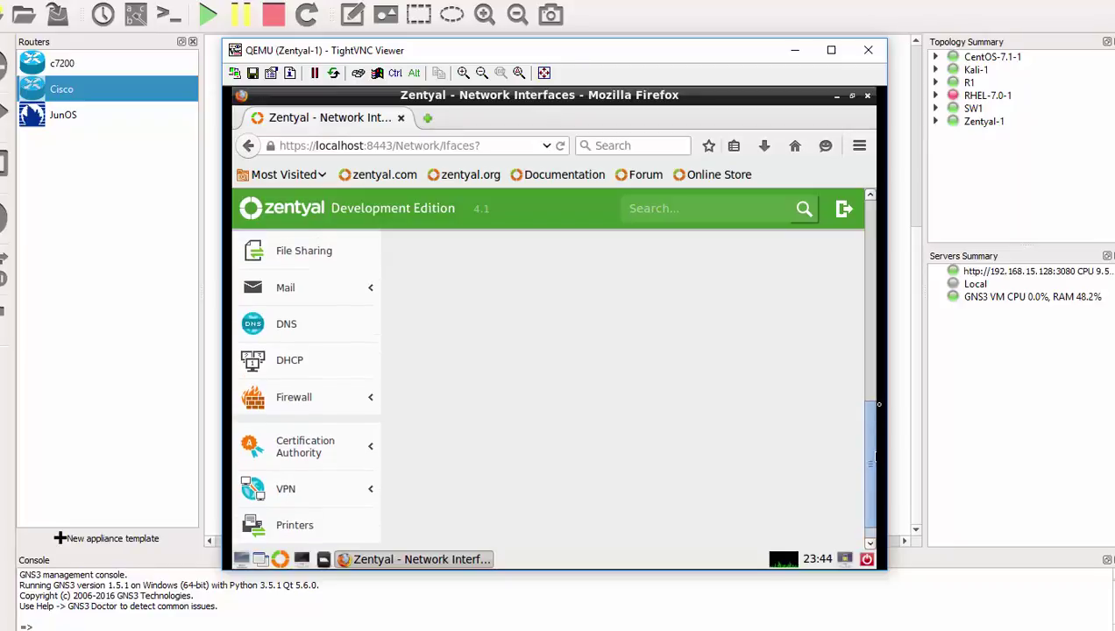
scroll(873, 458, up, 3)
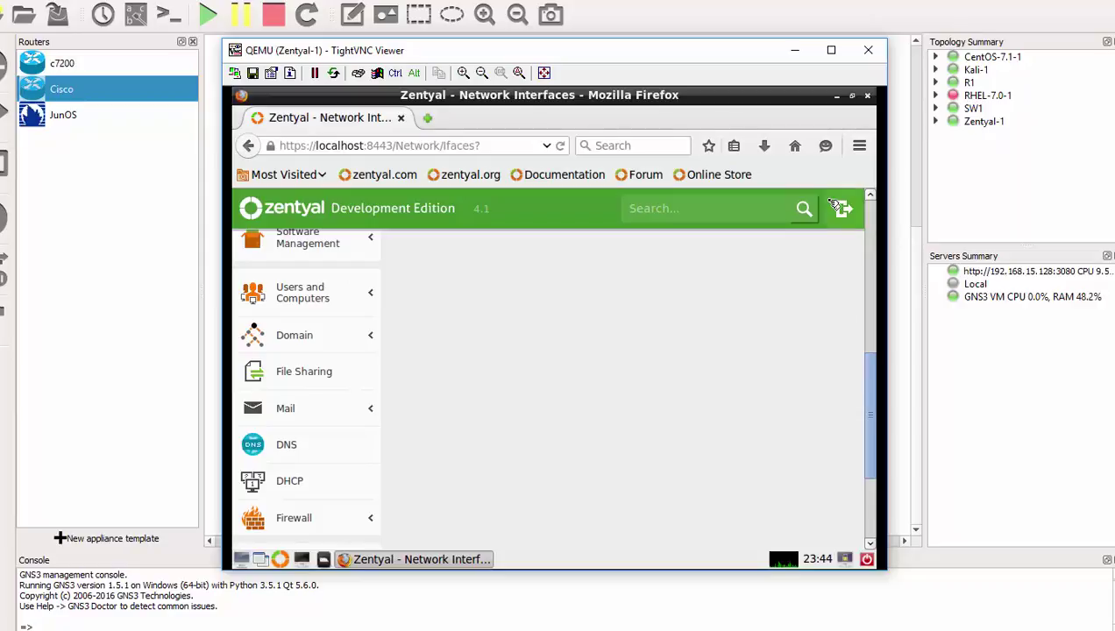
Minimize the browser and open a root terminal via the administrator console
click(837, 97)
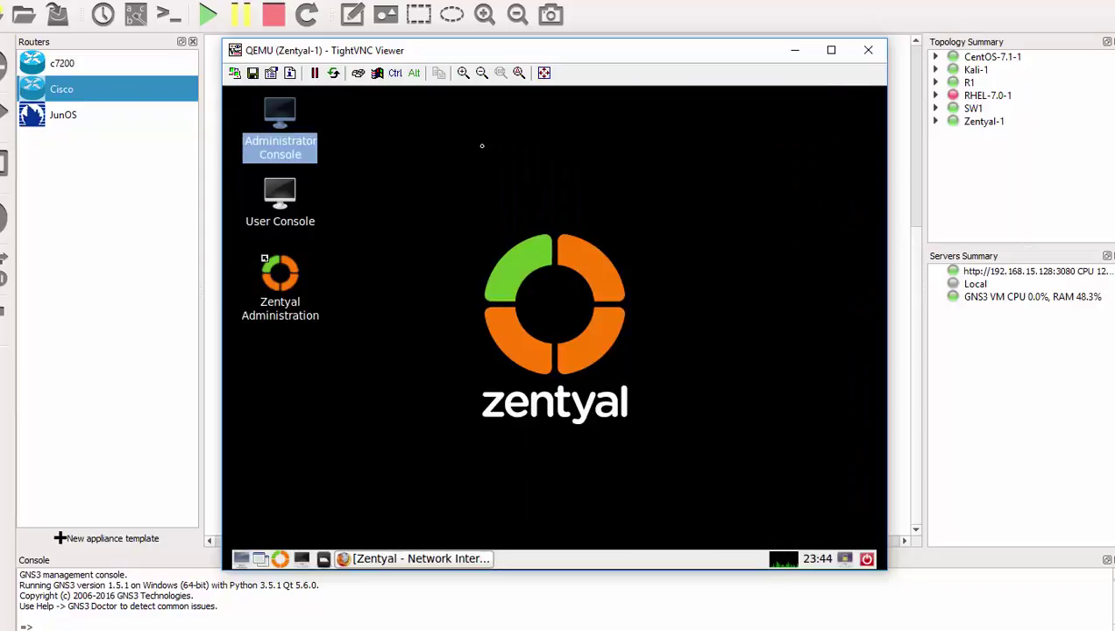
double_click(285, 130)
text(*******)
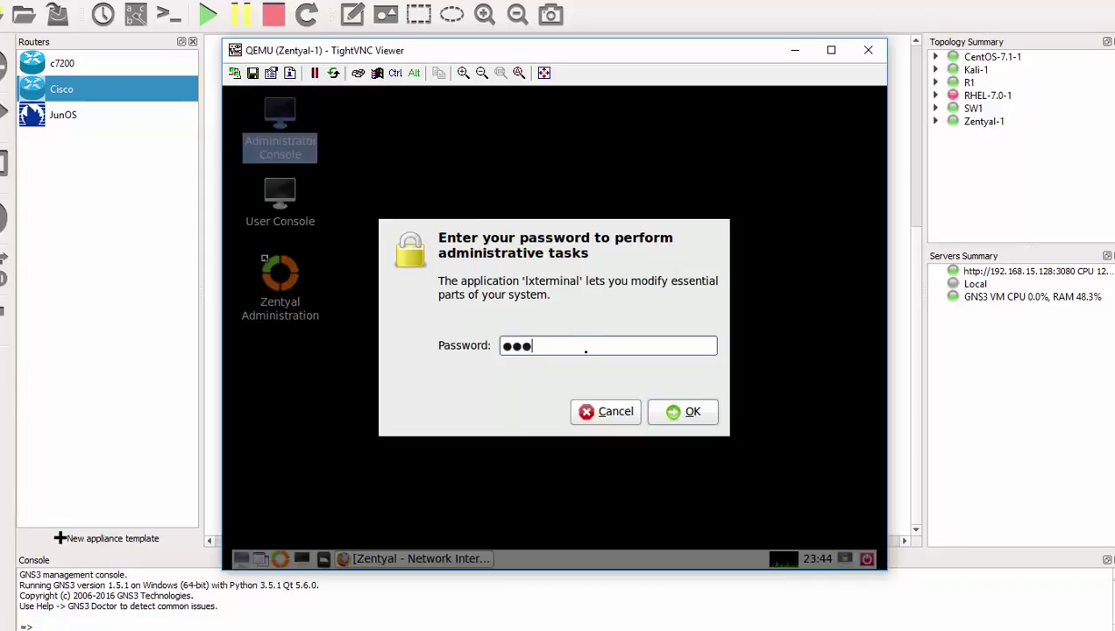
key(Return)
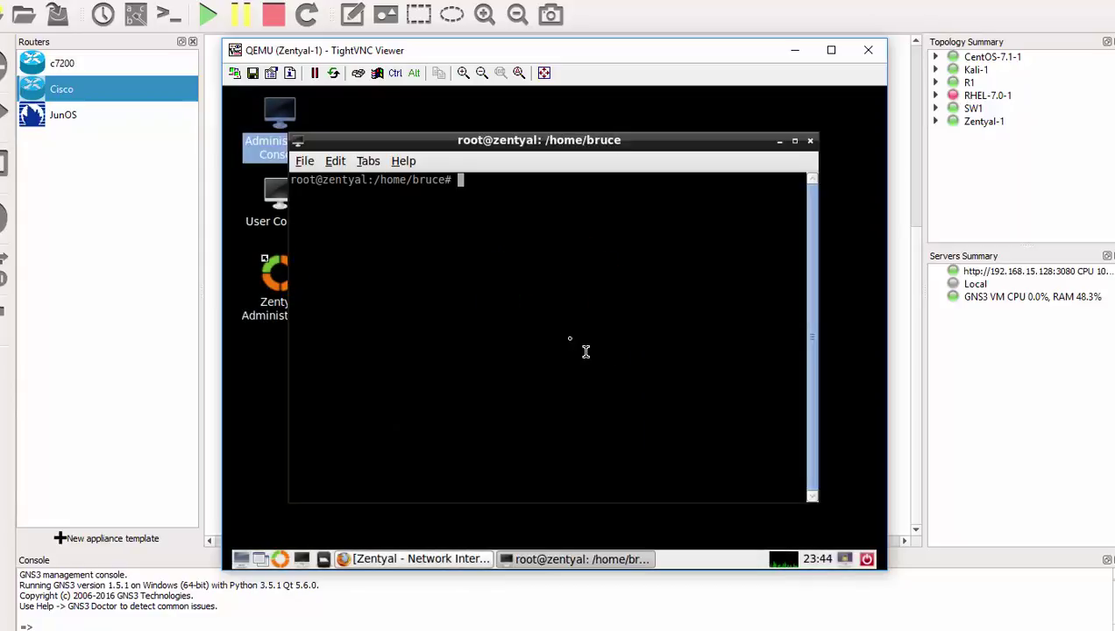
Run ip add, mark eth1's address 172.16.1.3, and minimize the terminal
text(ip a)
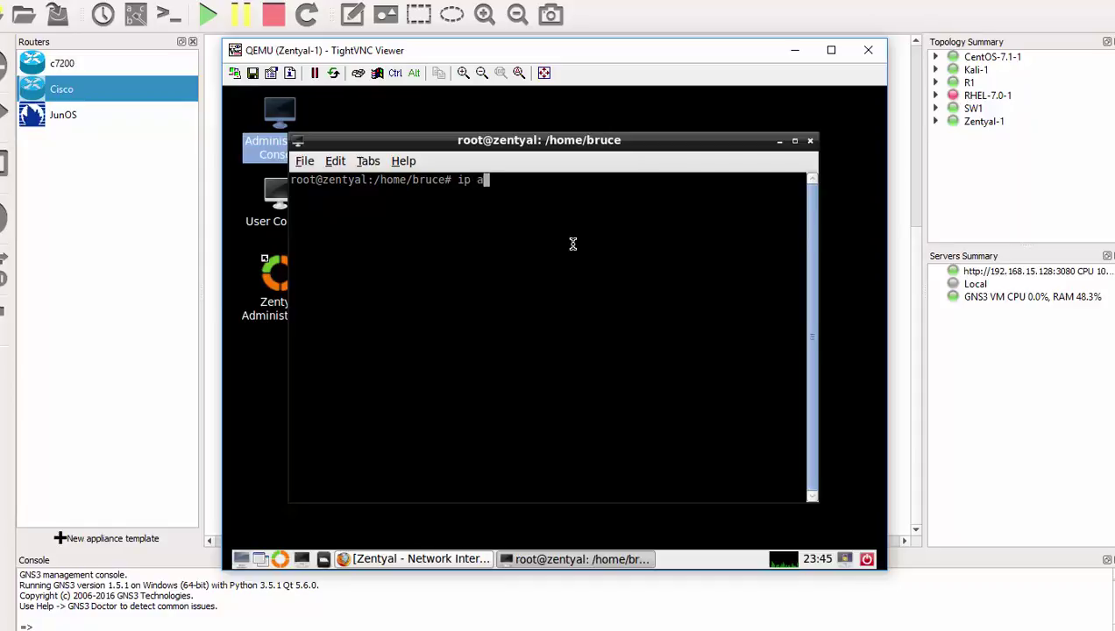
text(dd)
key(Return)
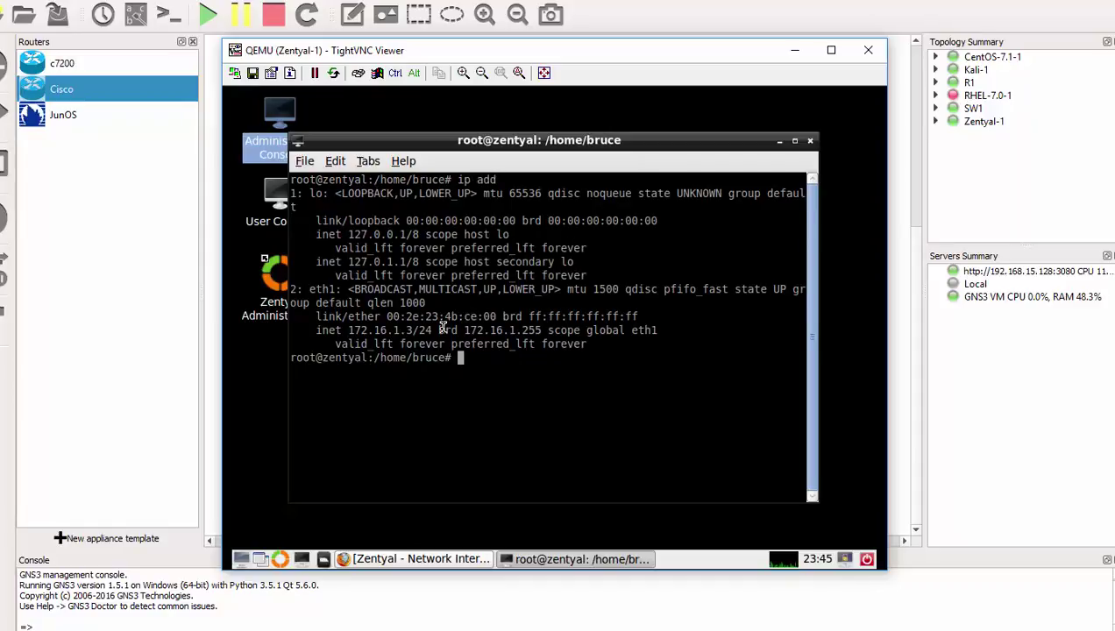
drag(428, 331, 341, 331)
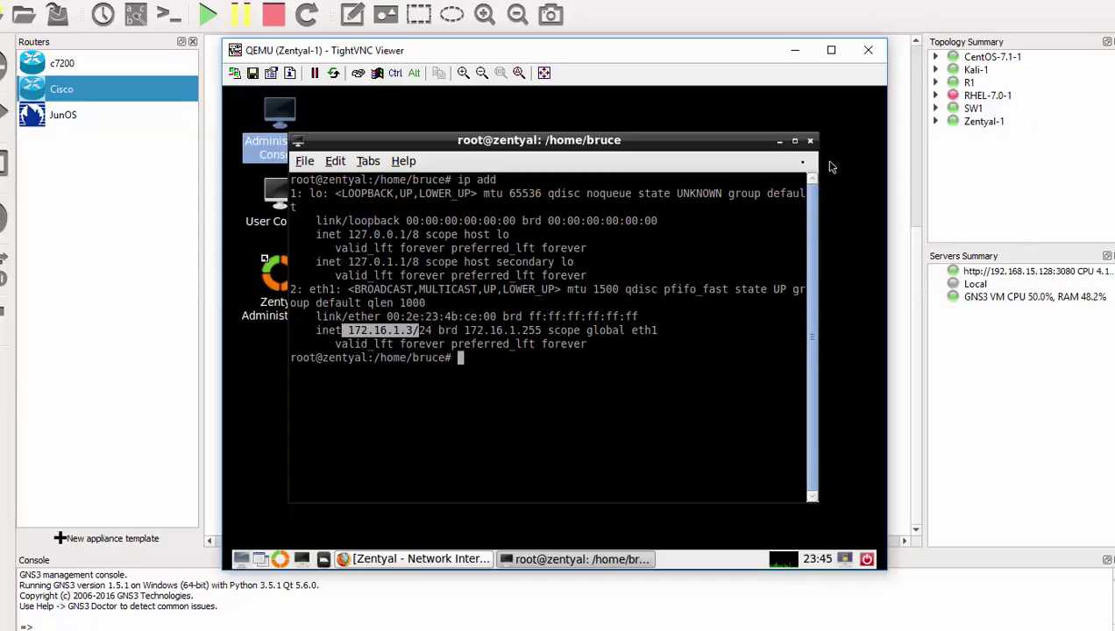
click(779, 142)
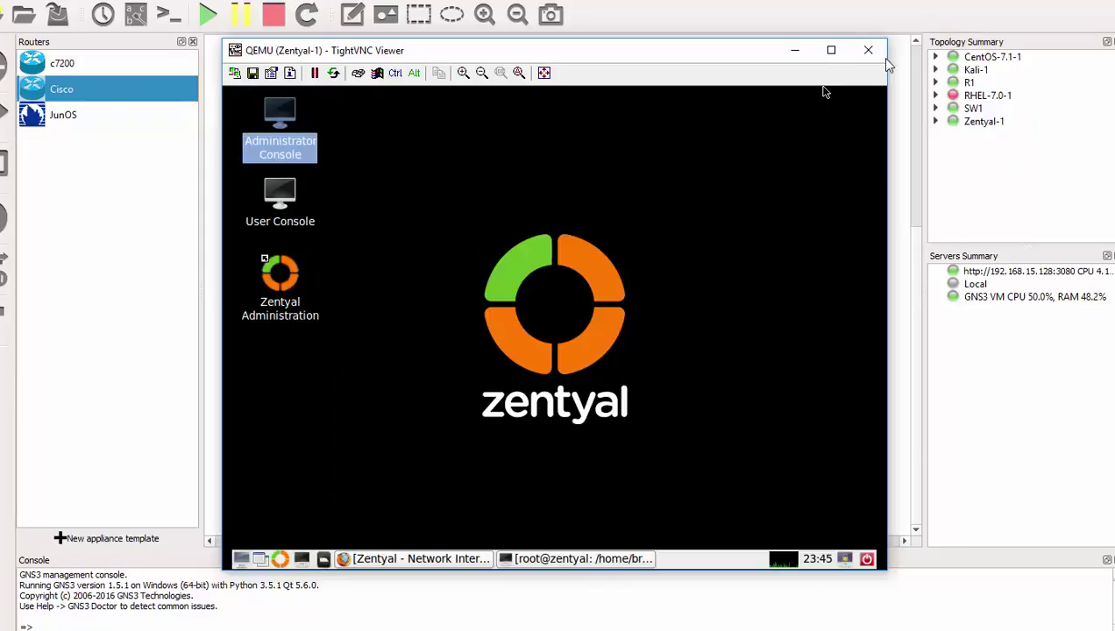
Hide the Zentyal console, open Kali-1 and unlock it with the root password
click(795, 53)
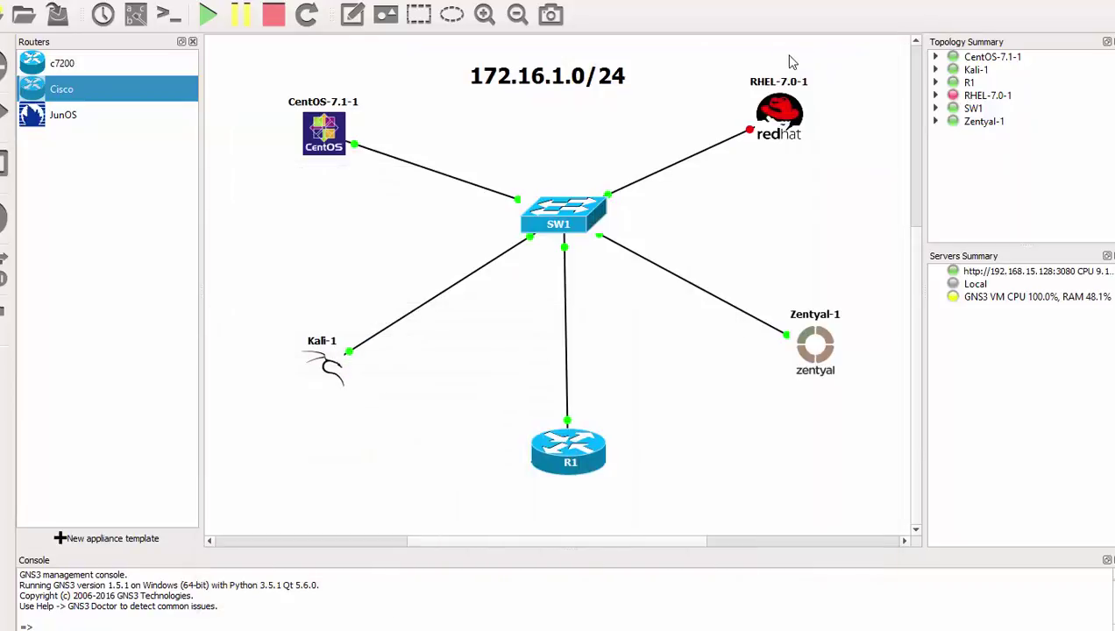
double_click(322, 368)
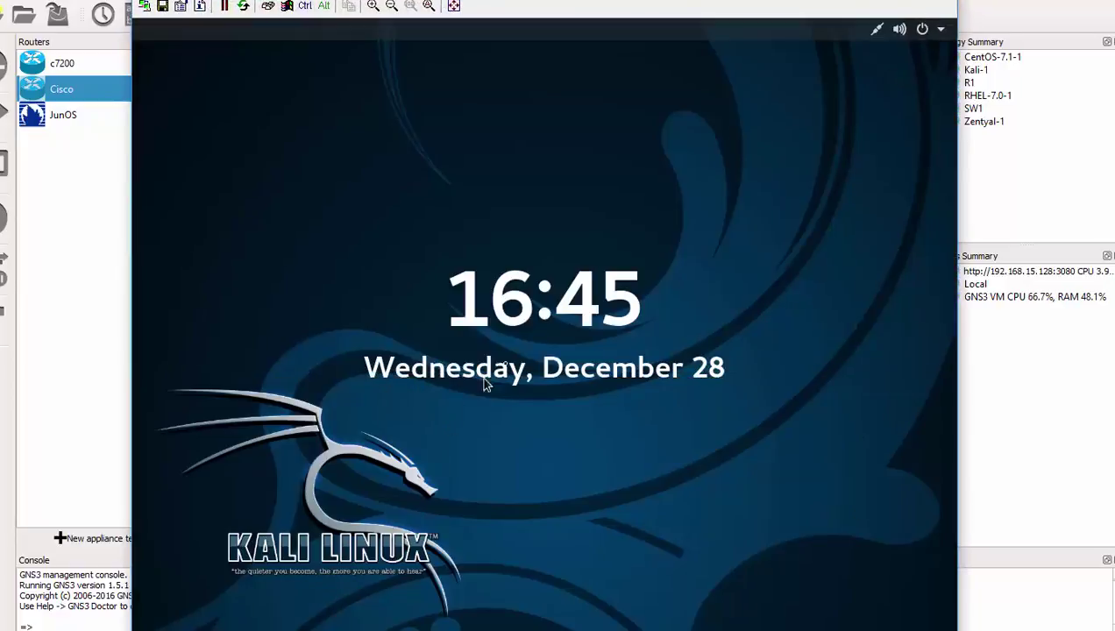
click(546, 338)
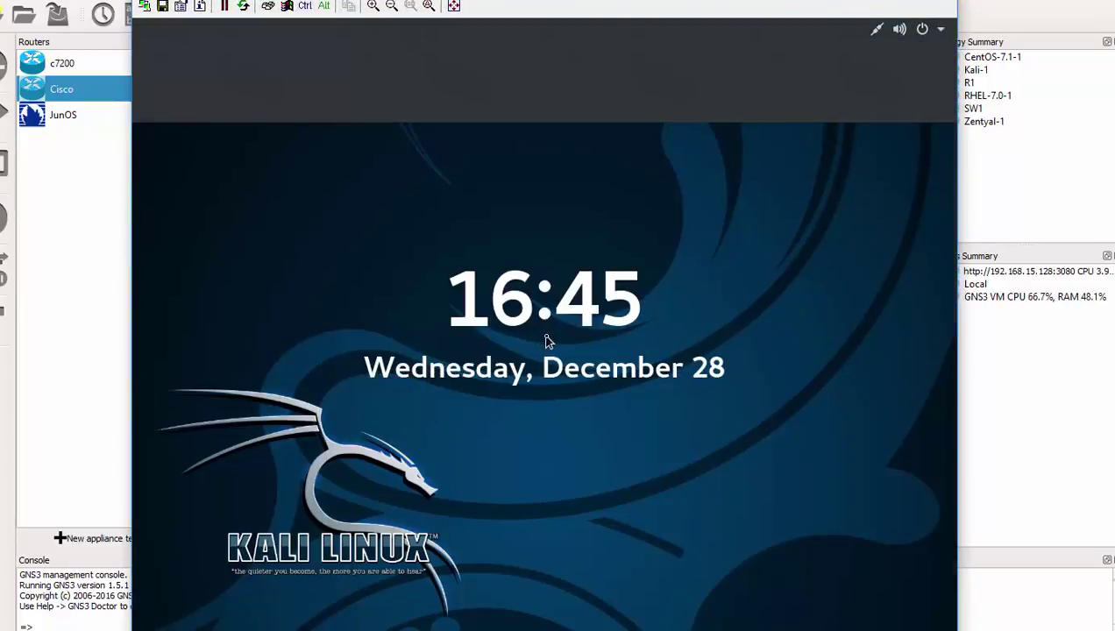
text(••)
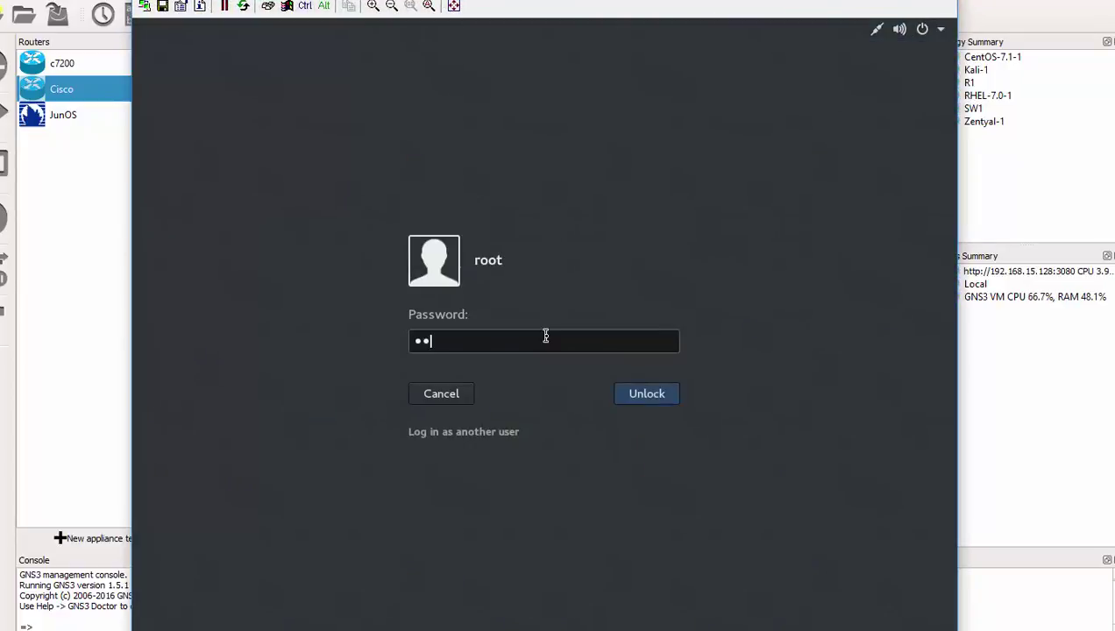
key(Return)
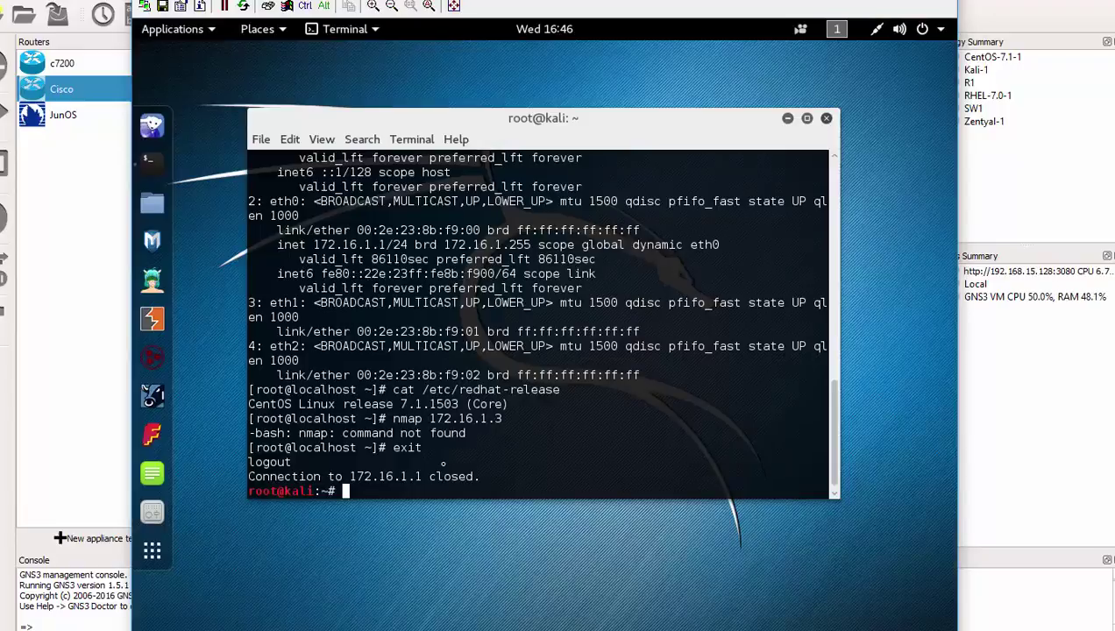
Run nmap 172.16.1.3 on Kali to scan Zentyal's ports
text(nmap )
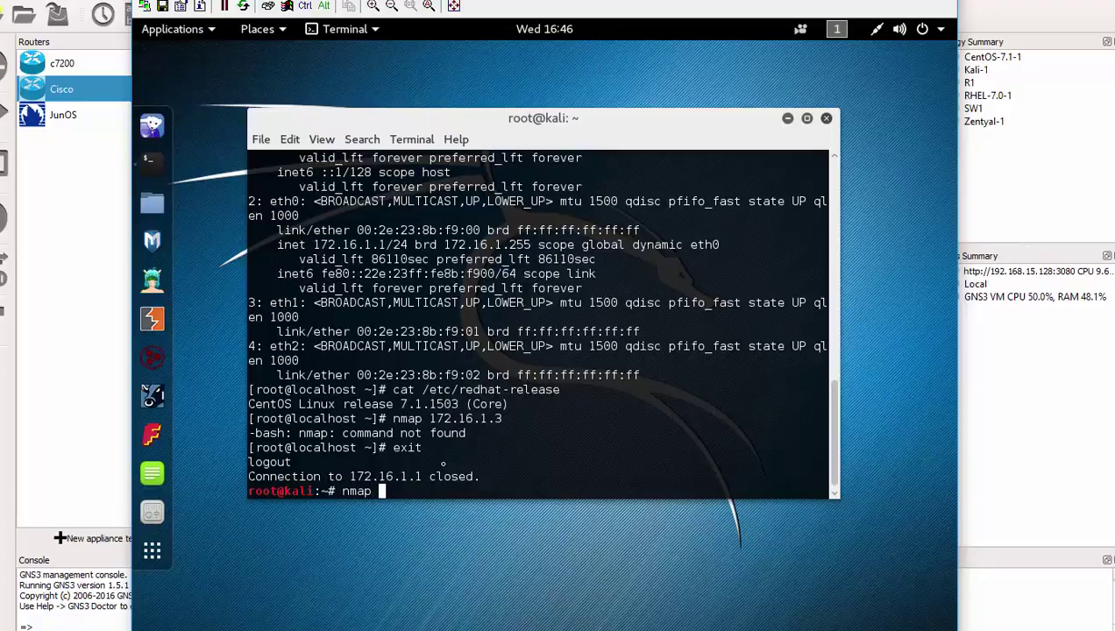
text(172.16)
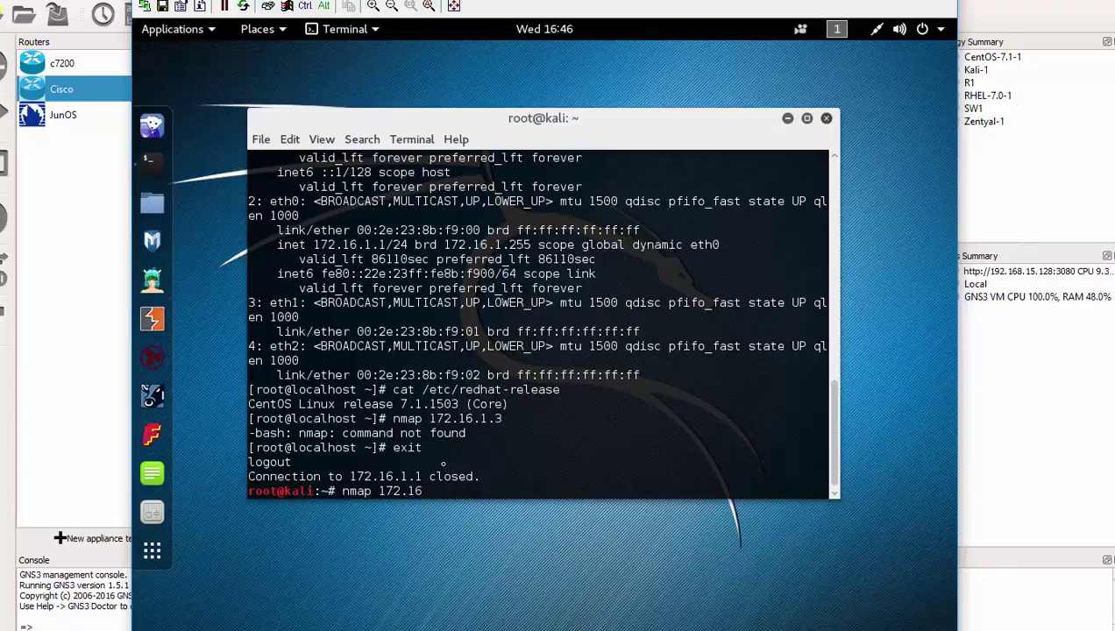
text(.1.3)
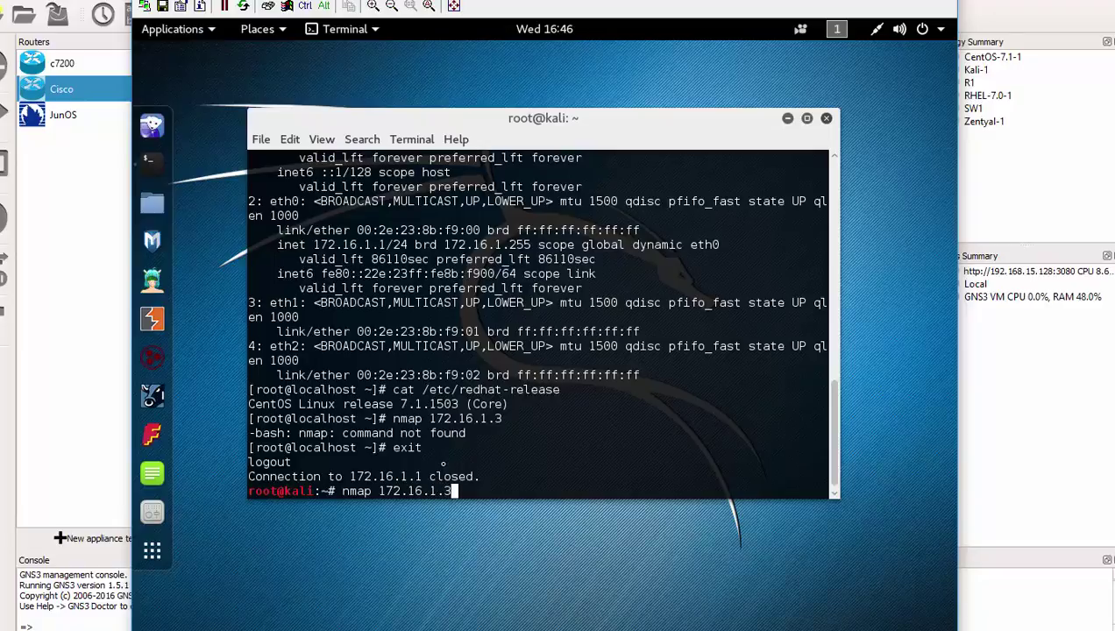
key(Return)
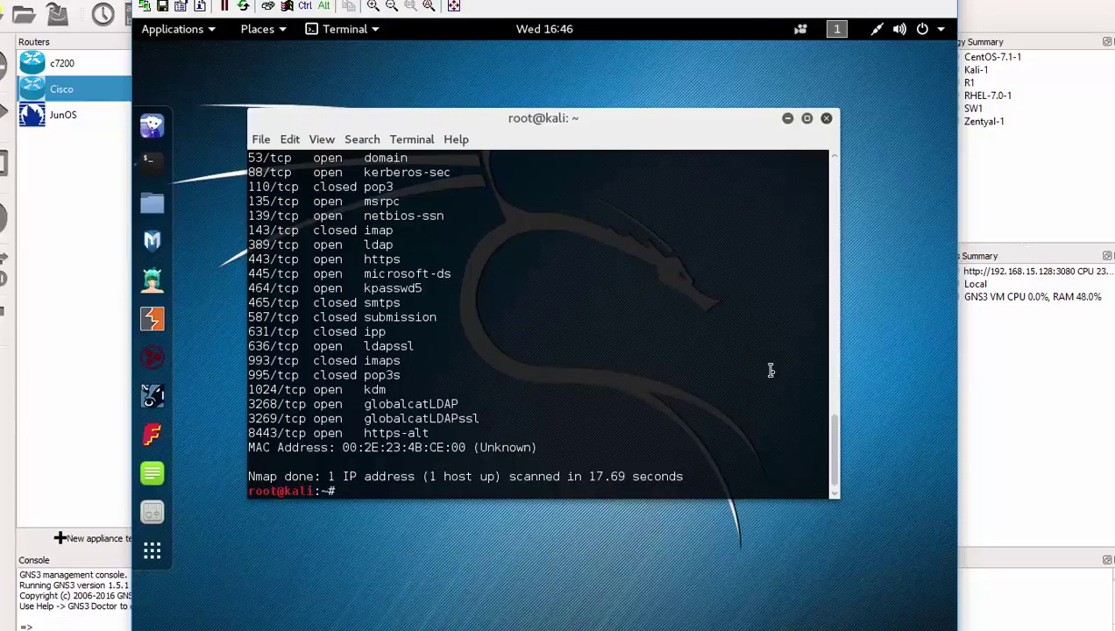
scroll(834, 451, up, 4)
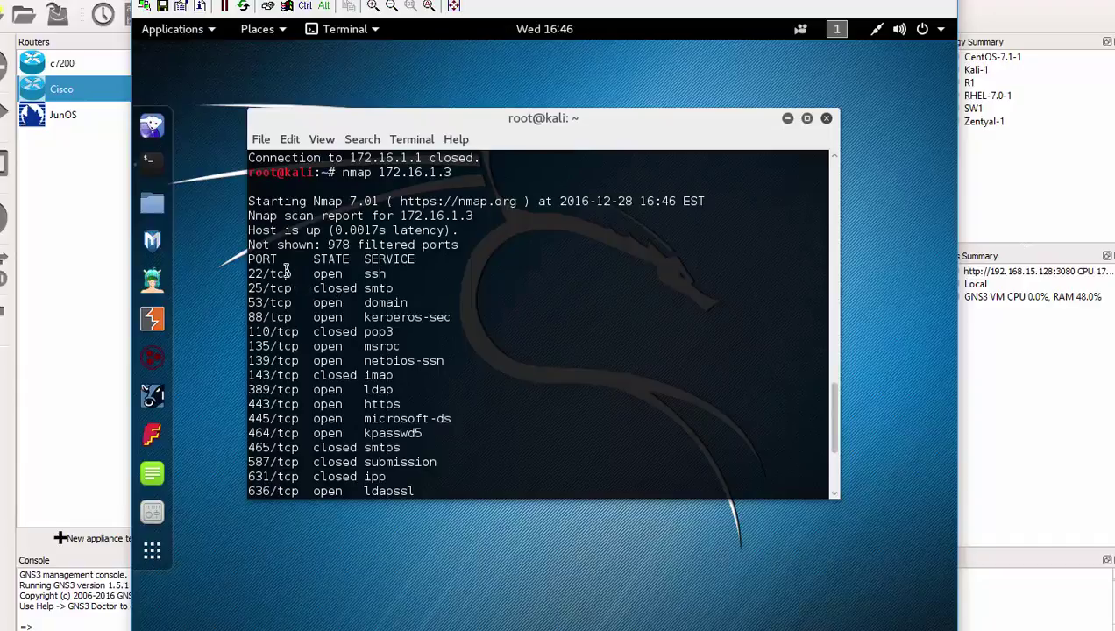
drag(287, 275, 252, 274)
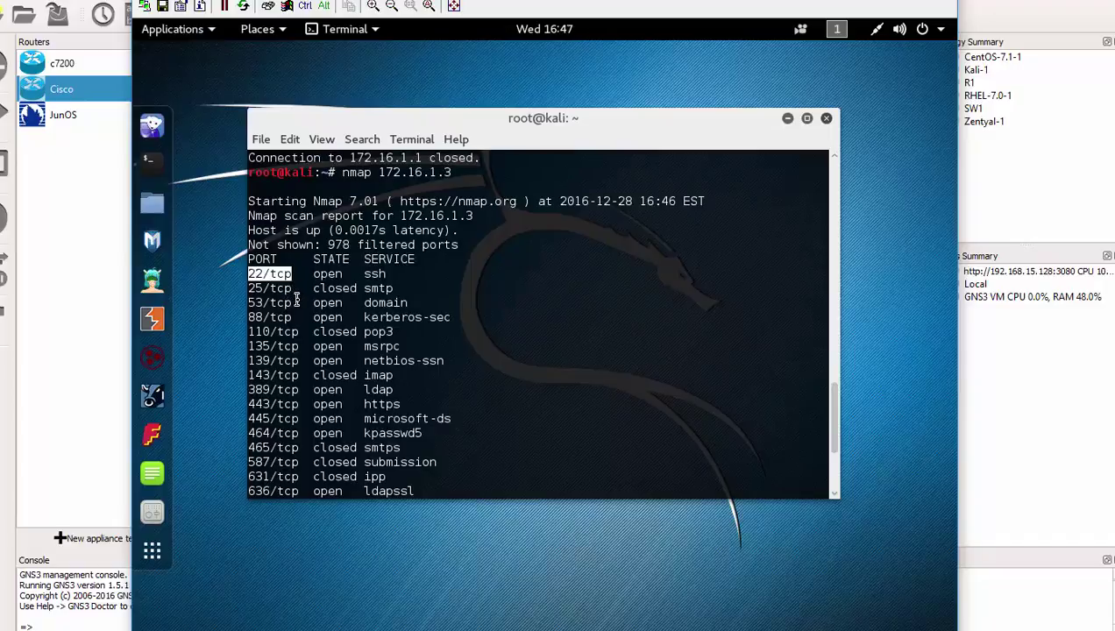
drag(299, 302, 249, 303)
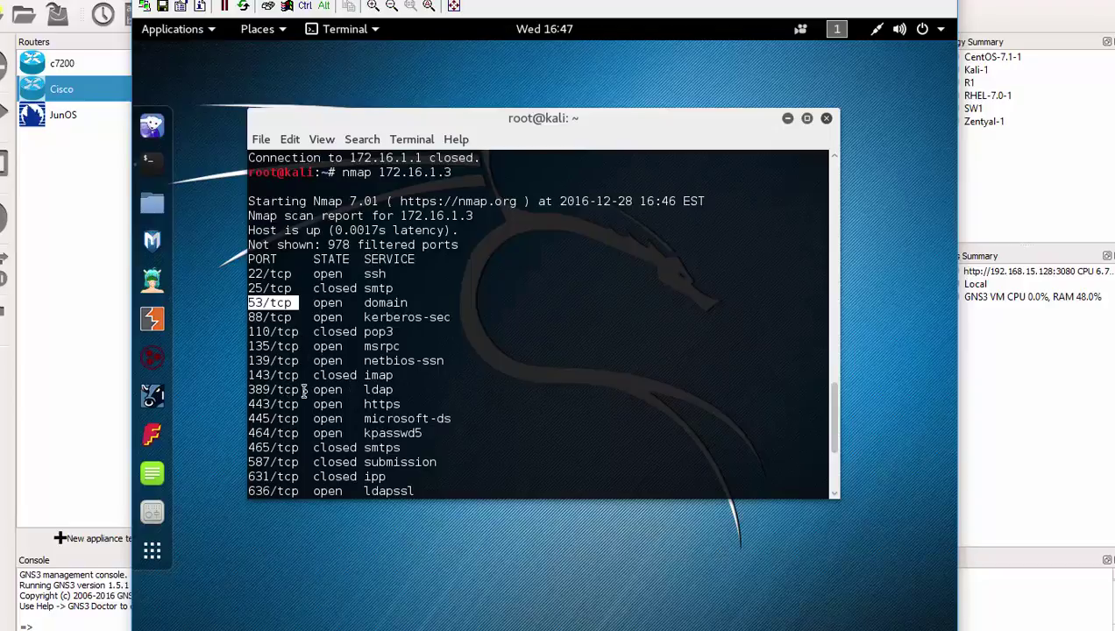
drag(303, 391, 248, 391)
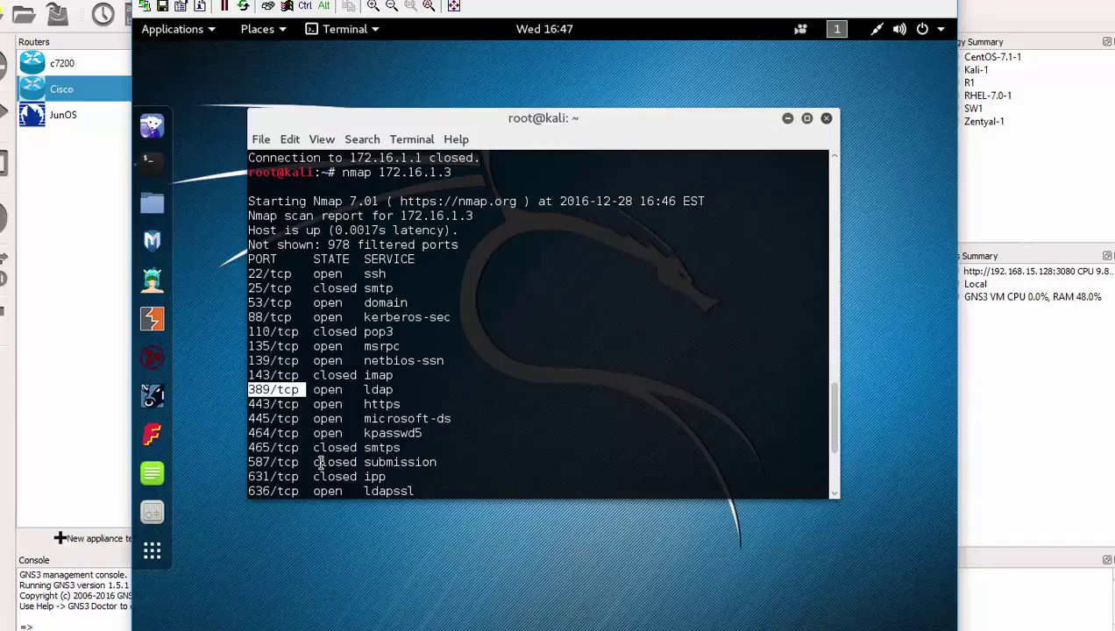
scroll(348, 471, down, 1)
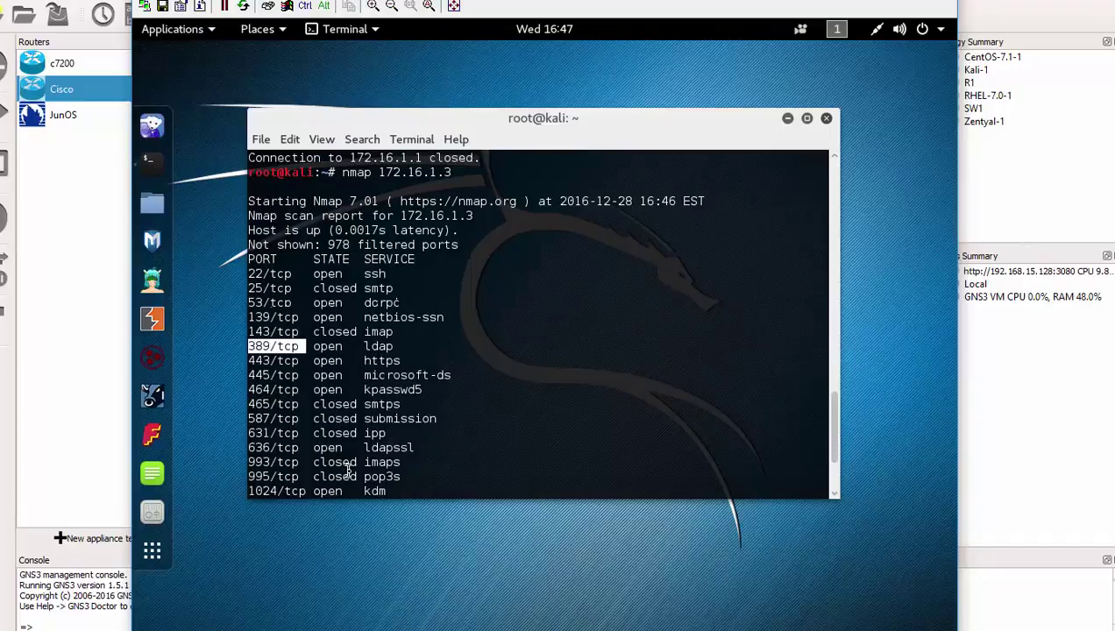
scroll(366, 471, down, 2)
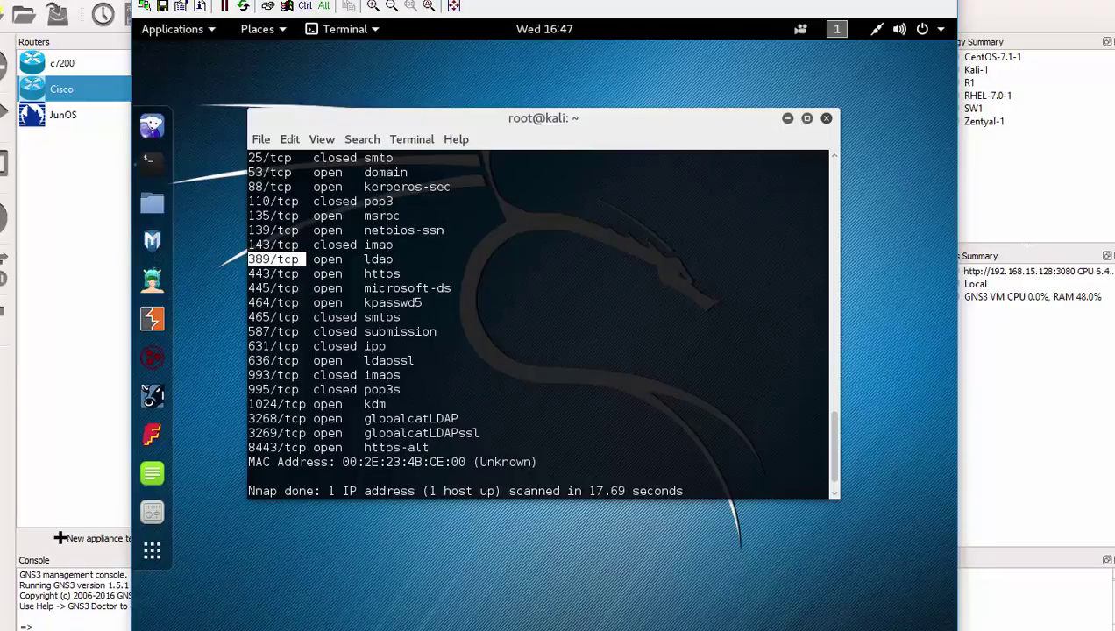
mouse_move(112, 624)
click(161, 615)
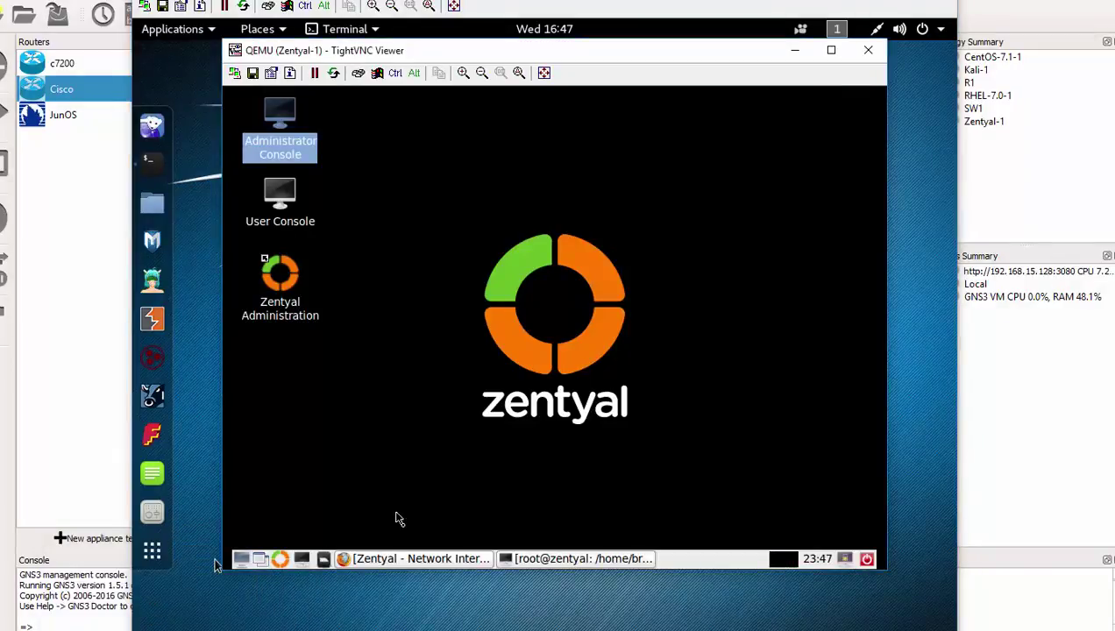
click(405, 559)
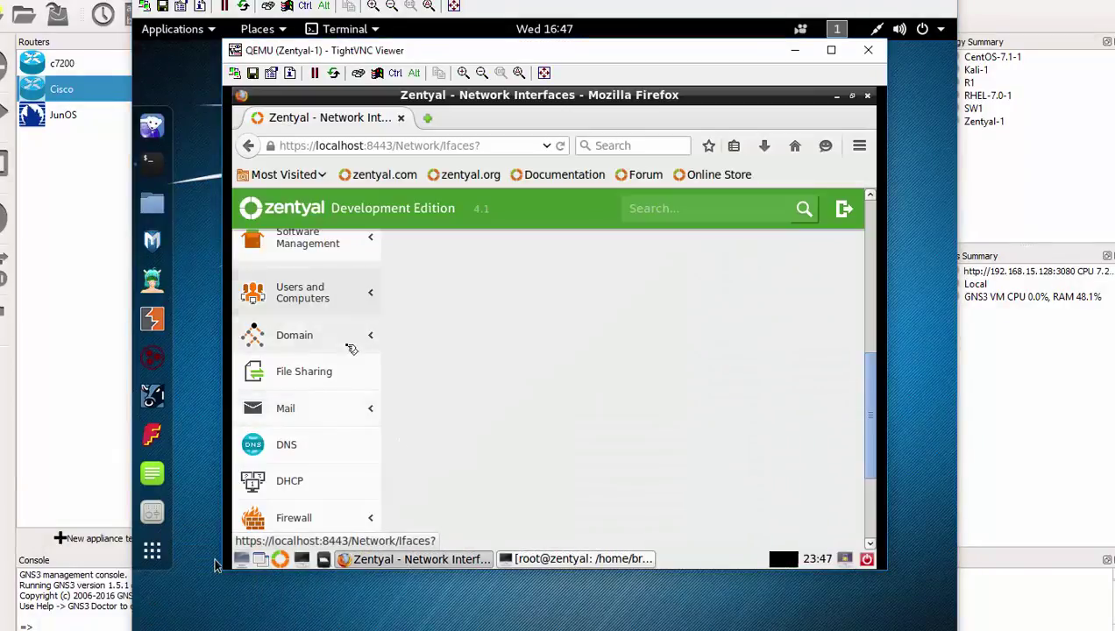
scroll(351, 351, up, 2)
scroll(313, 329, up, 3)
scroll(315, 342, down, 3)
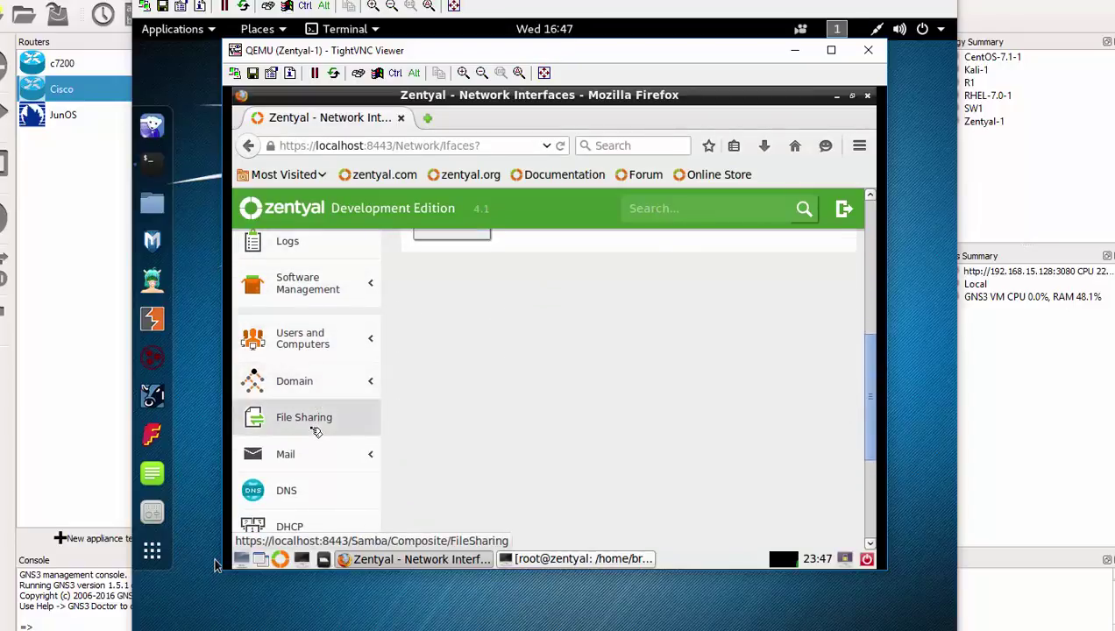
scroll(311, 454, down, 1)
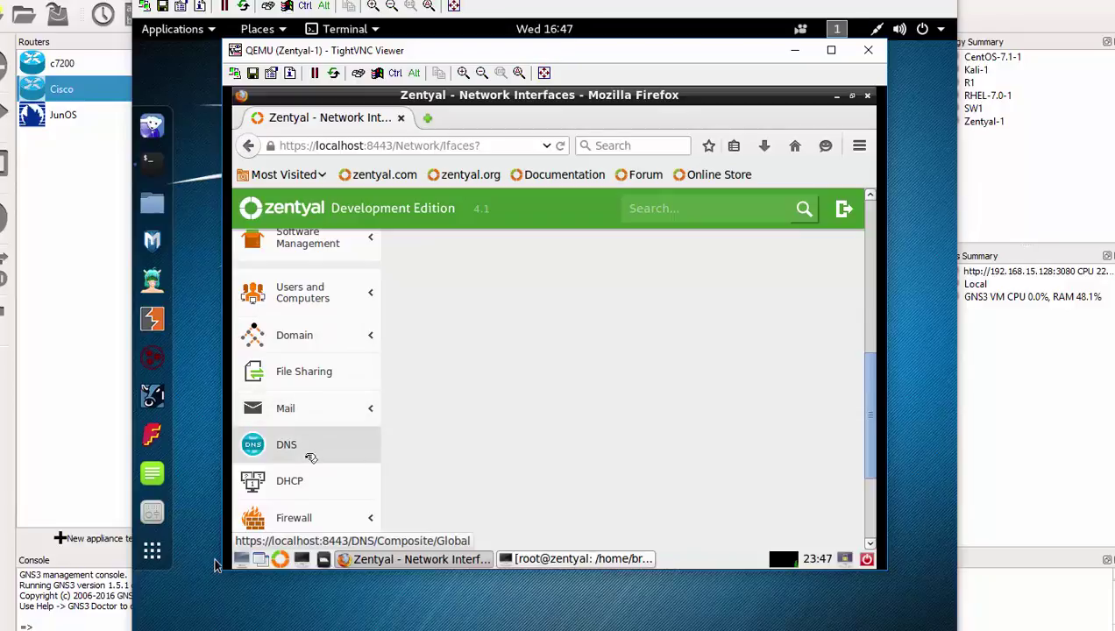
scroll(311, 482, down, 1)
scroll(311, 480, down, 1)
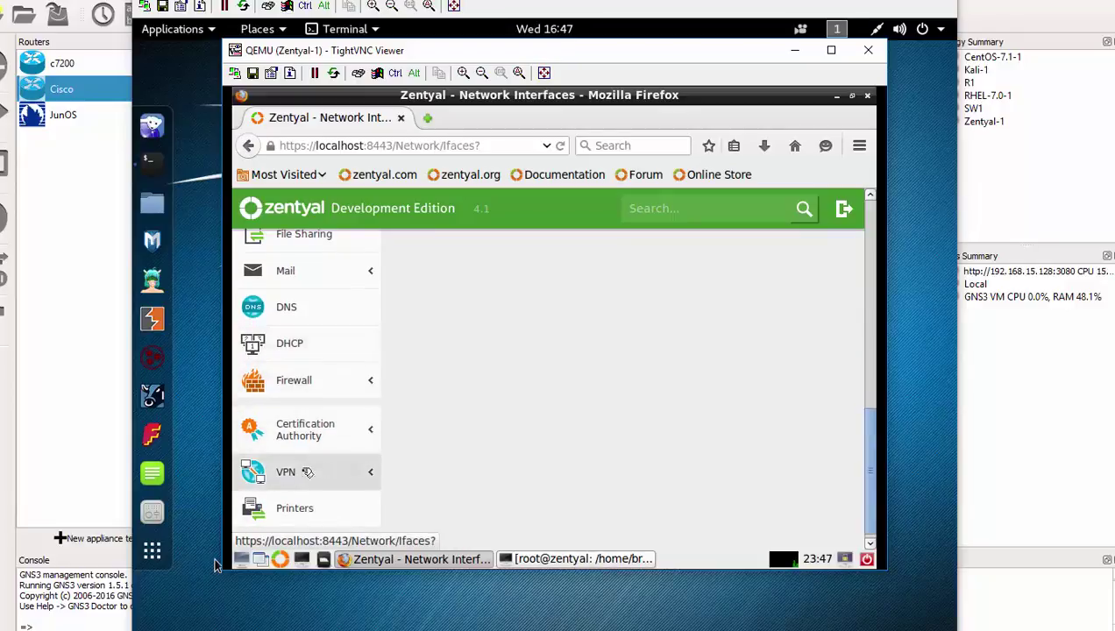
click(795, 50)
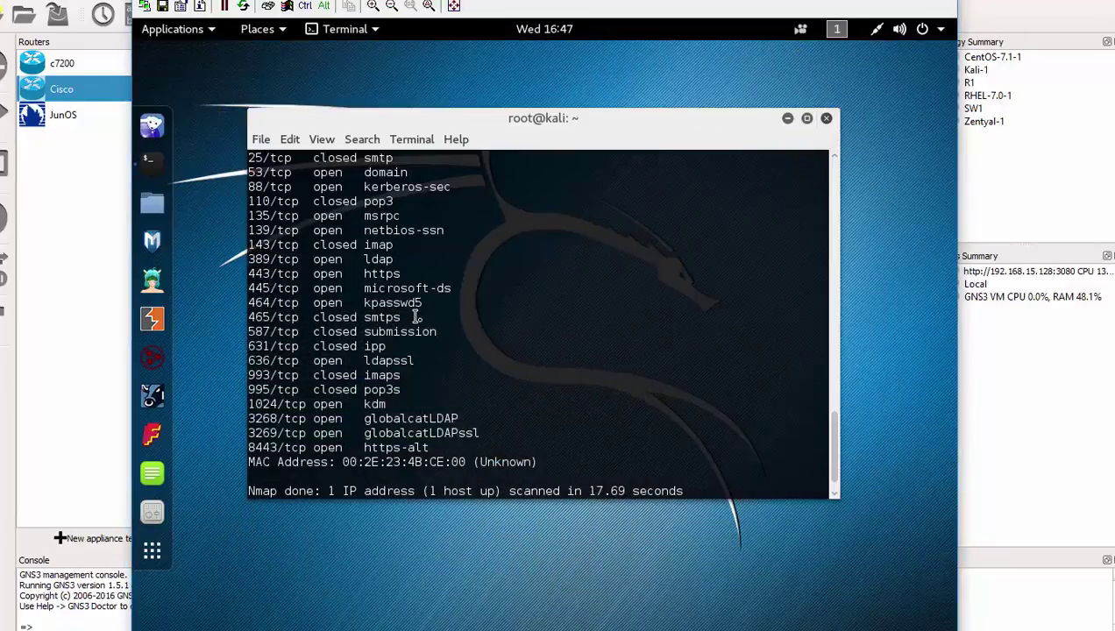
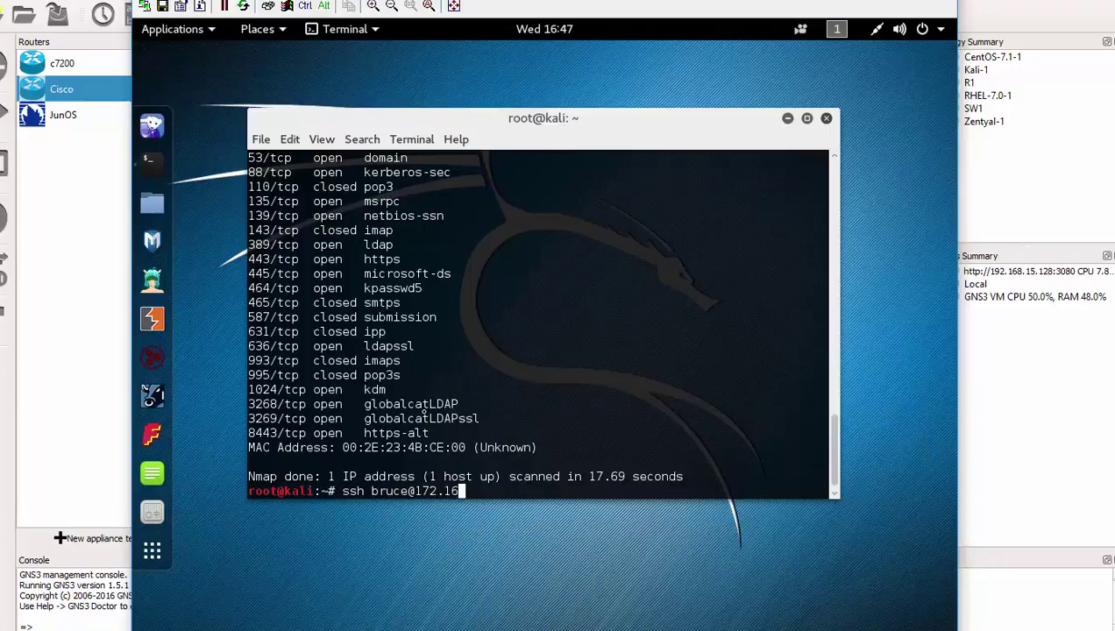
Complete and run the ssh command connecting to the user account at 172.16.1.3
text(.1.3)
key(Return)
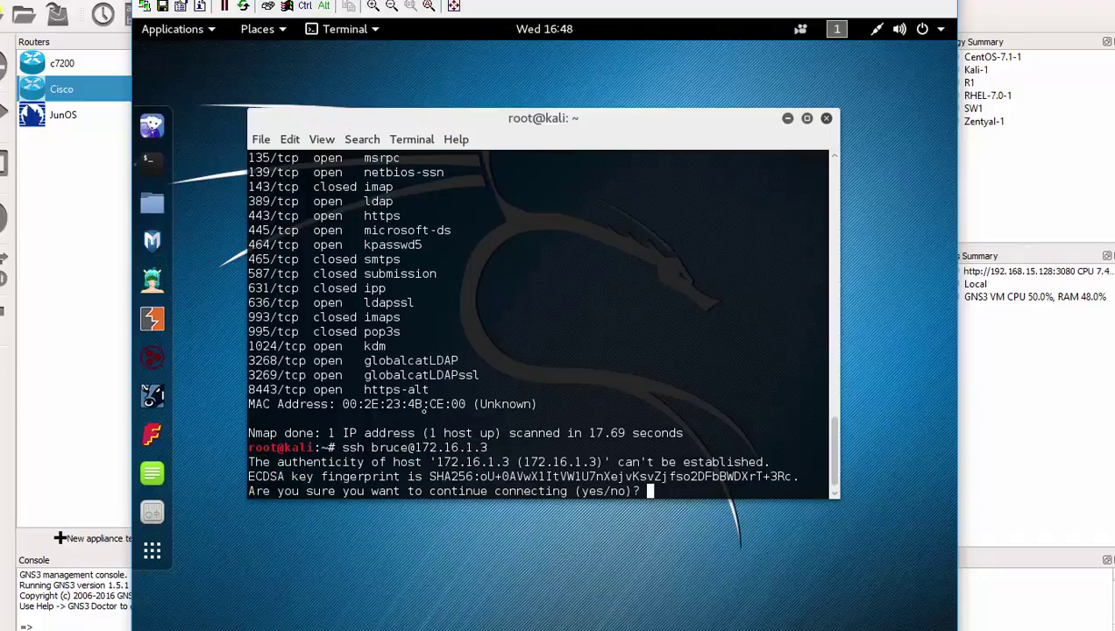
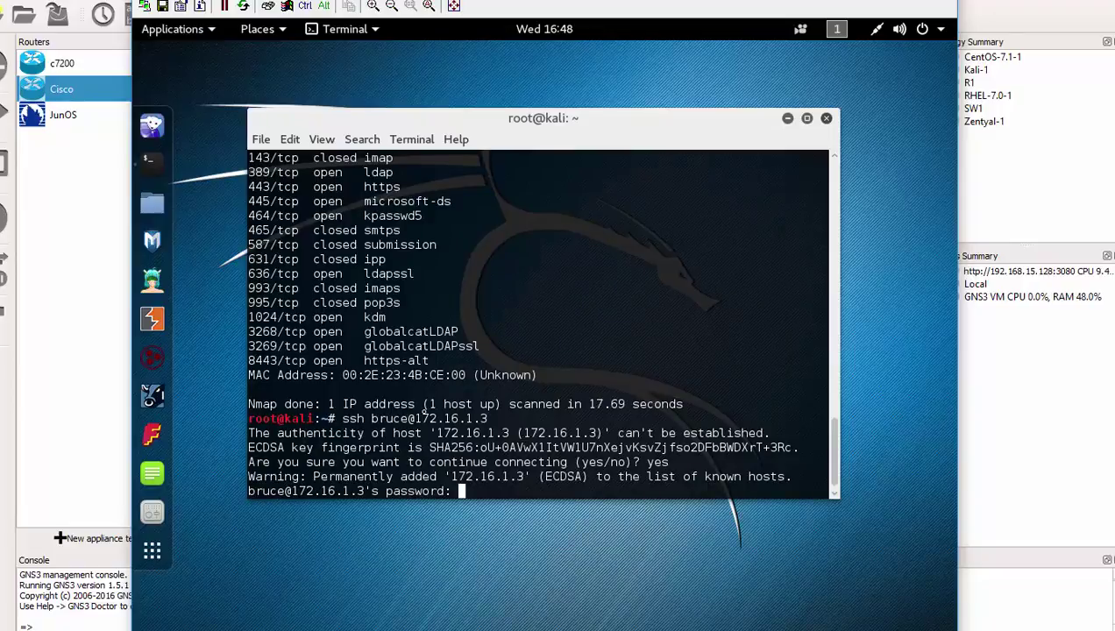
Submit bruce's account password to log in over SSH to 172.16.1.3, then highlight the Zentyal shell prompt
key(Return)
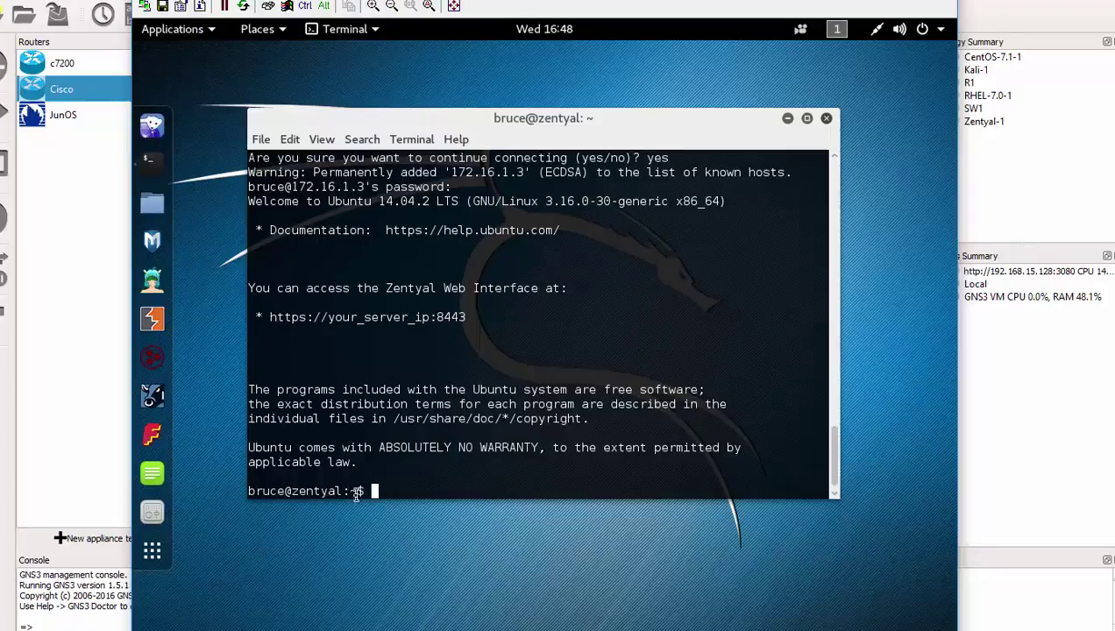
drag(347, 491, 237, 492)
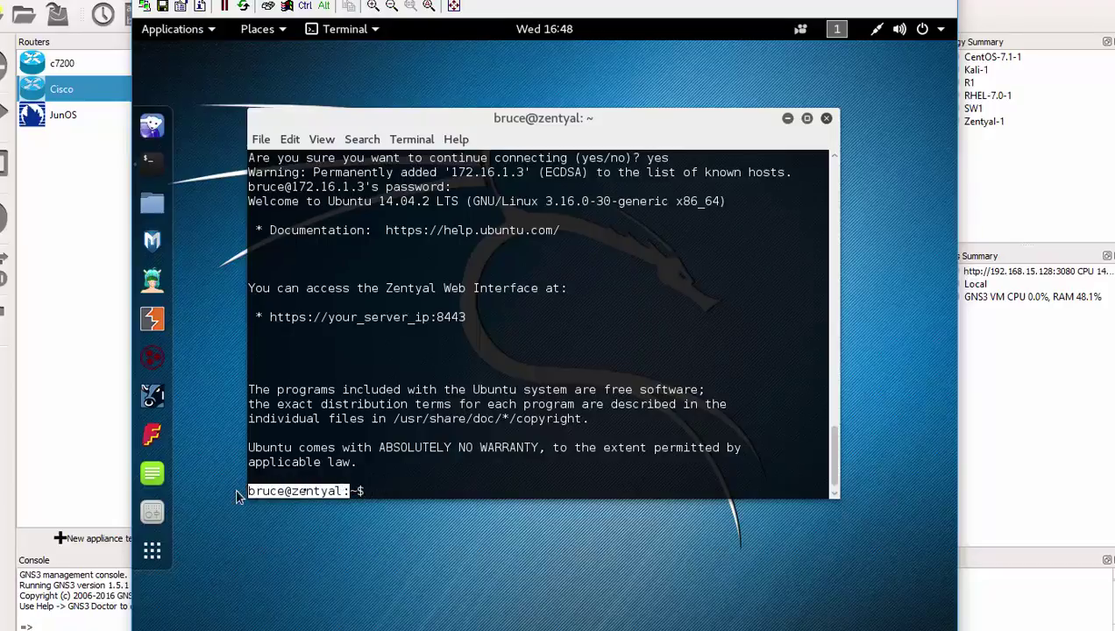